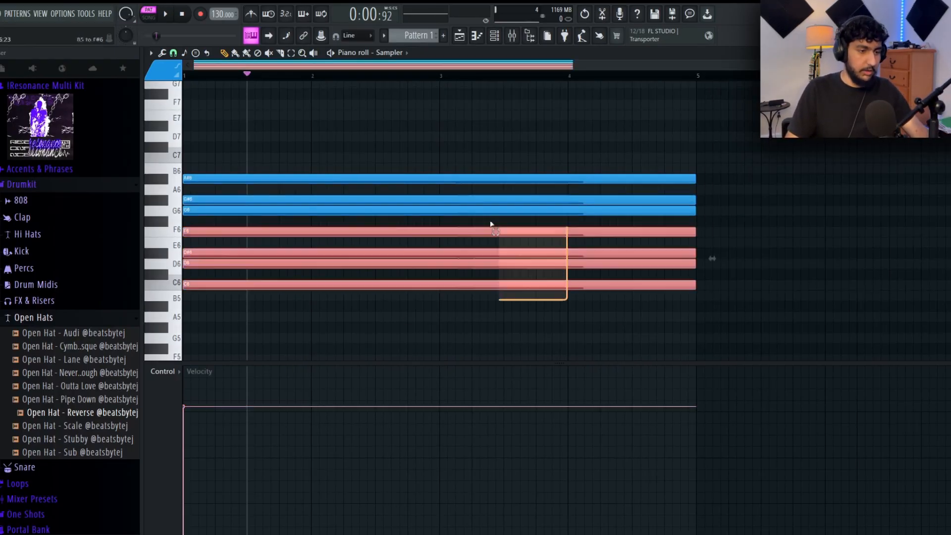
ctrl+drag(408, 288, 214, 289)
key(ctrl+d)
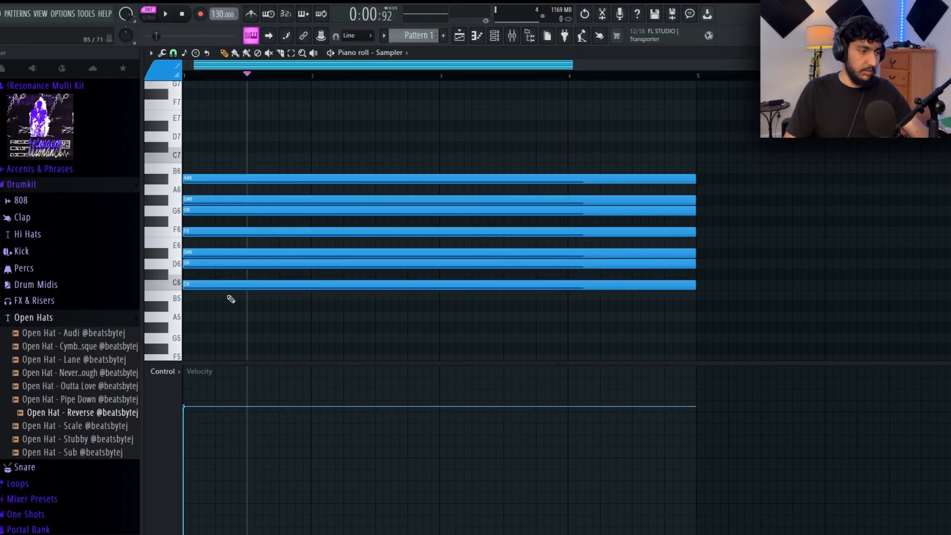
click(249, 264)
ctrl+click(287, 252)
ctrl+drag(720, 320, 476, 173)
ctrl+click(848, 259)
ctrl+drag(783, 345, 525, 157)
ctrl+click(806, 208)
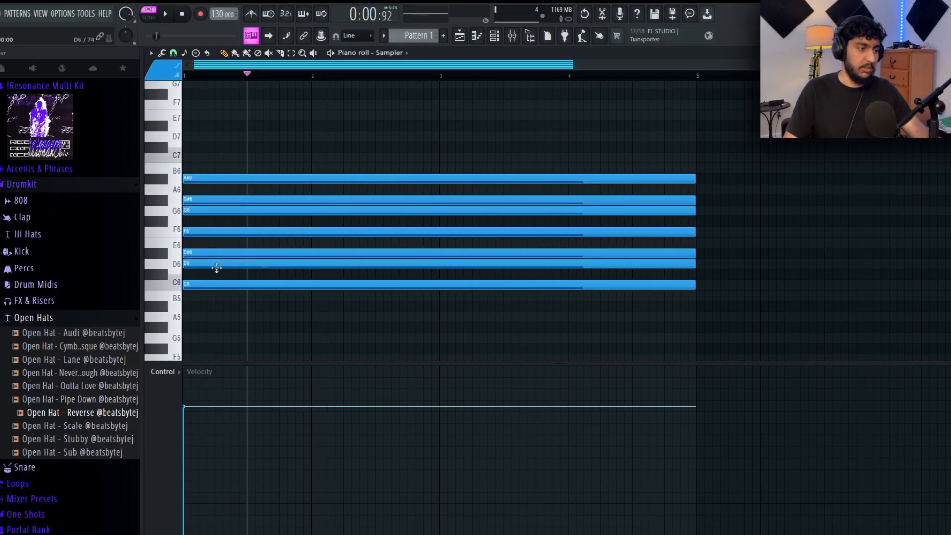
- Extend the scale upward with sustained C7, D7 and D#7 notes
click(222, 178)
click(196, 157)
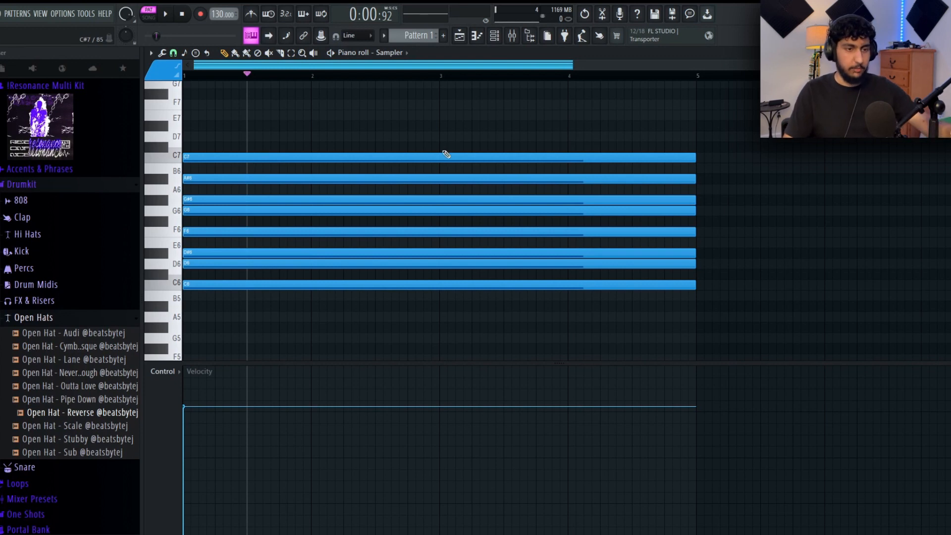
scroll(198, 204, up, 3)
click(198, 201)
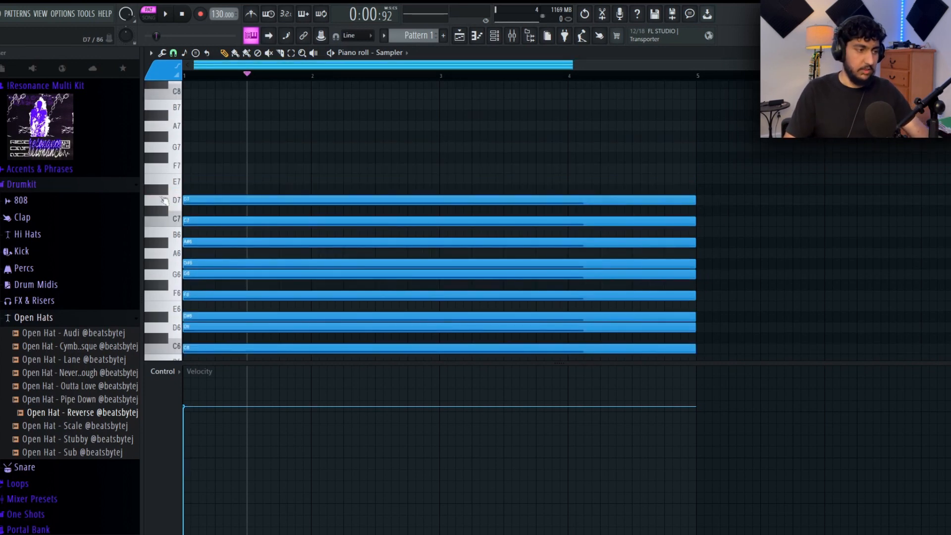
click(211, 189)
- Delete the D#7, D7 and C7 notes above the scale
right_click(279, 189)
right_click(277, 200)
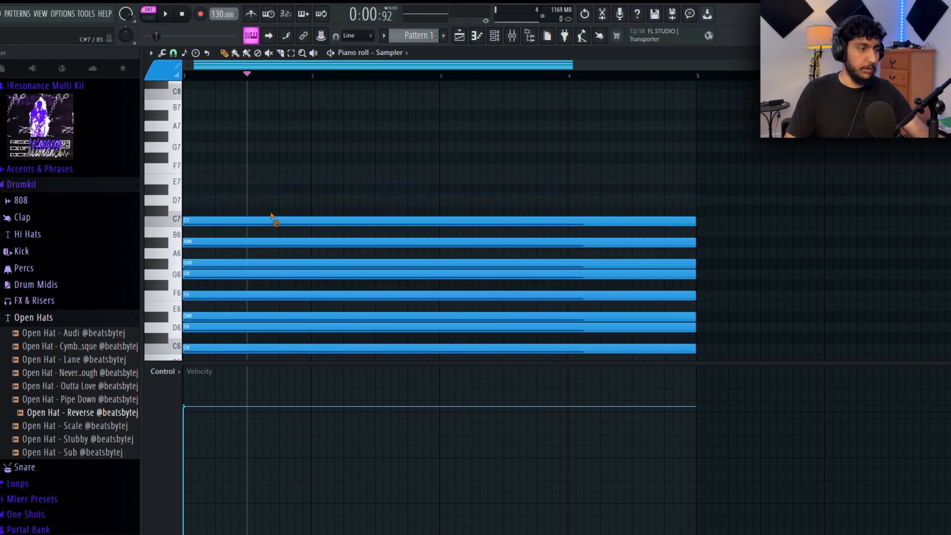
right_click(272, 220)
scroll(277, 222, down, 3)
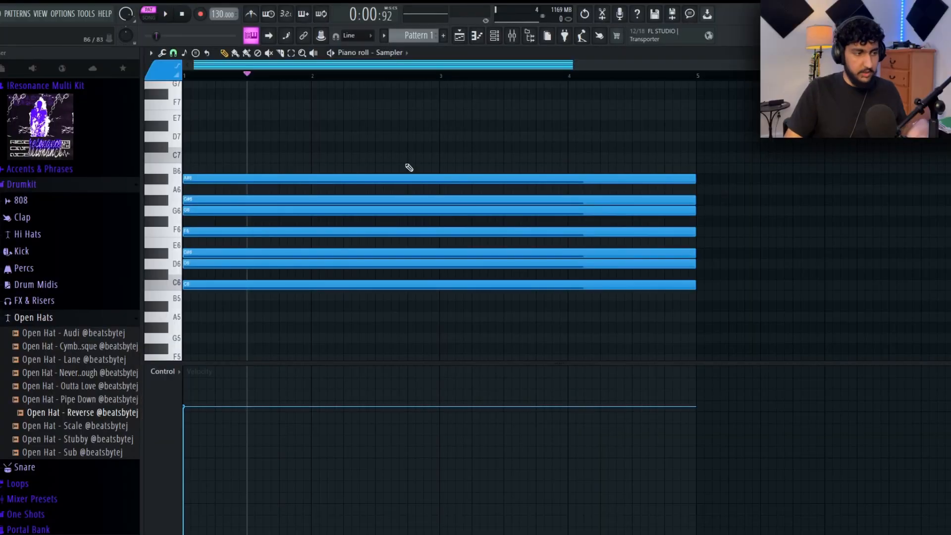
- Try removing the A#6 note from the scale, then undo the removal
drag(802, 322, 349, 109)
ctrl+click(800, 260)
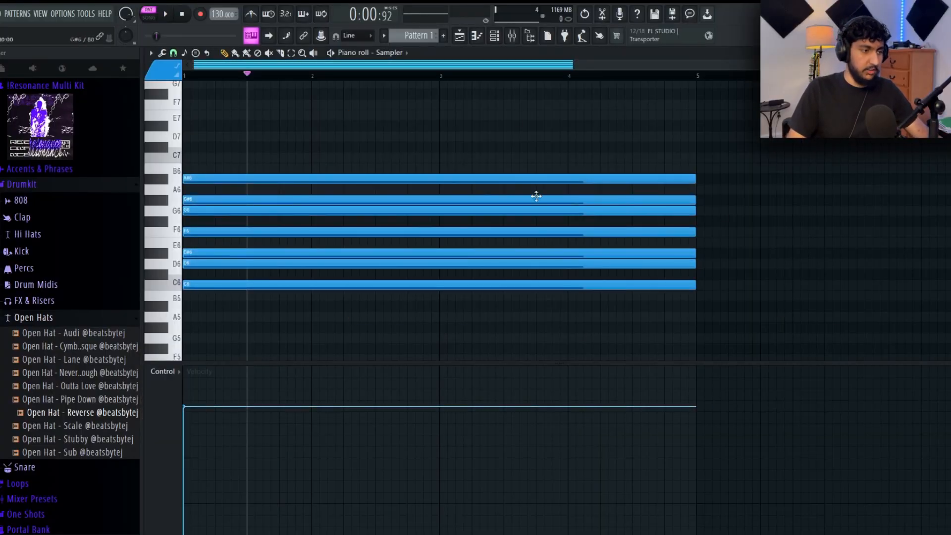
right_click(315, 180)
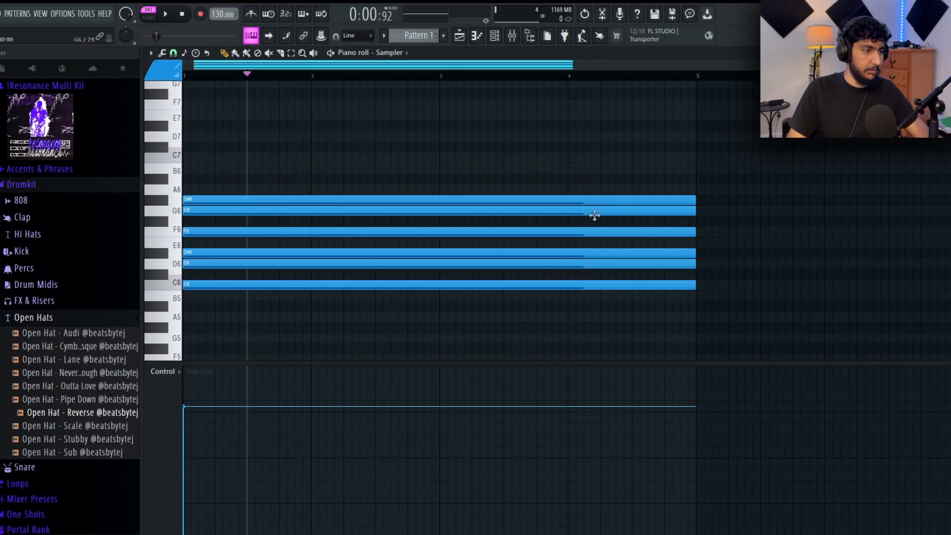
key(ctrl+z)
- Copy the scale one octave higher and remove its A# notes, leaving C, D, D#, F, G and G# in both octaves
drag(221, 197, 211, 168)
scroll(764, 263, up, 1)
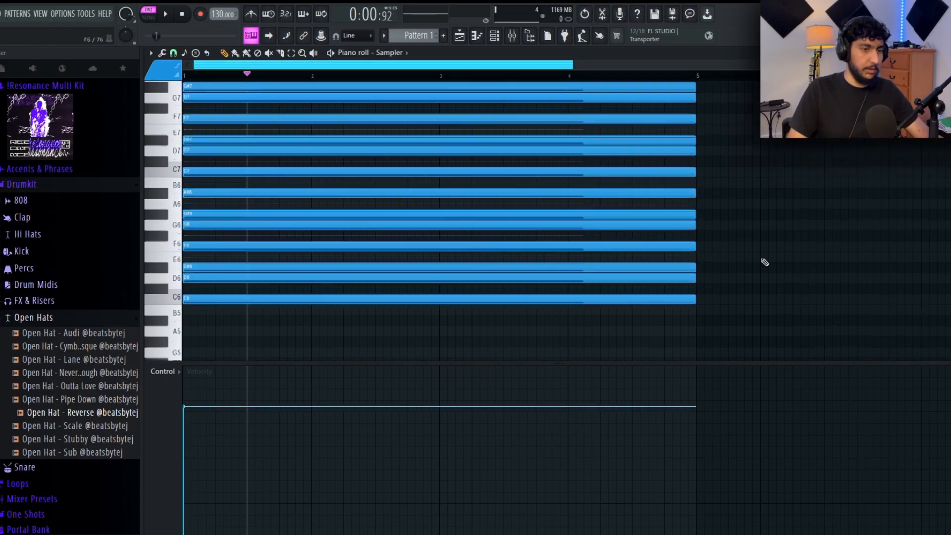
scroll(693, 188, down, 1)
drag(727, 342, 305, 74)
ctrl+click(772, 203)
scroll(780, 201, down, 1)
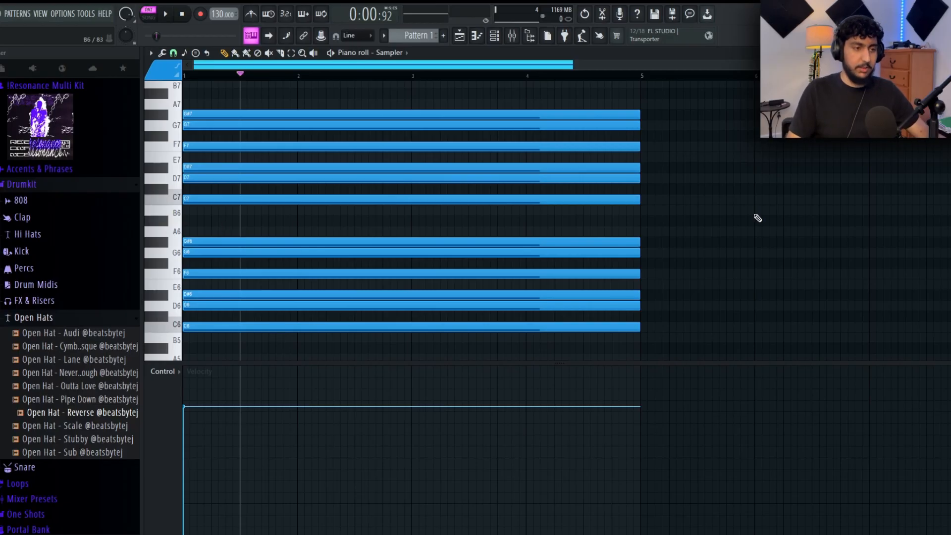
- Enlarge the note grid and highlight the adjacent D–D# and G–G# pairs in both octaves
drag(743, 363, 741, 404)
right_click(731, 329)
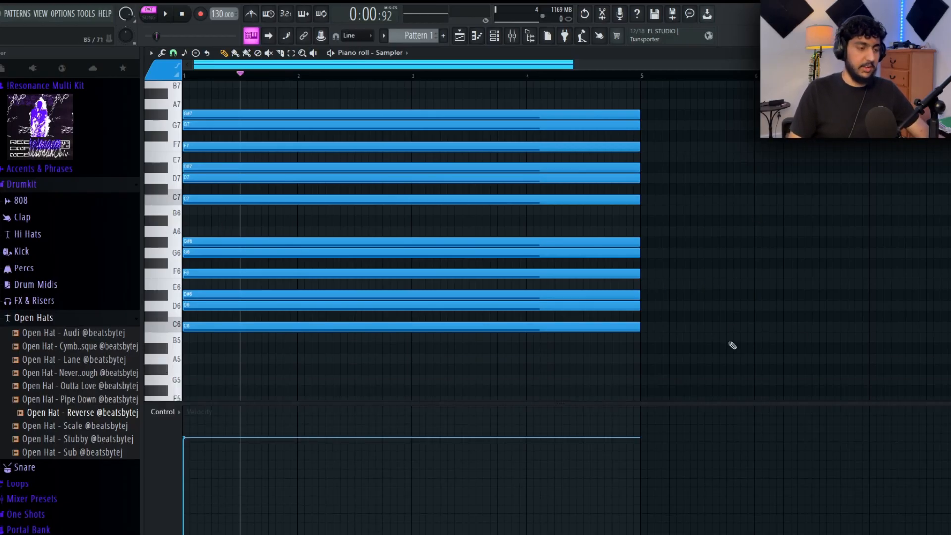
drag(749, 352, 549, 89)
ctrl+click(765, 306)
scroll(753, 258, down, 1)
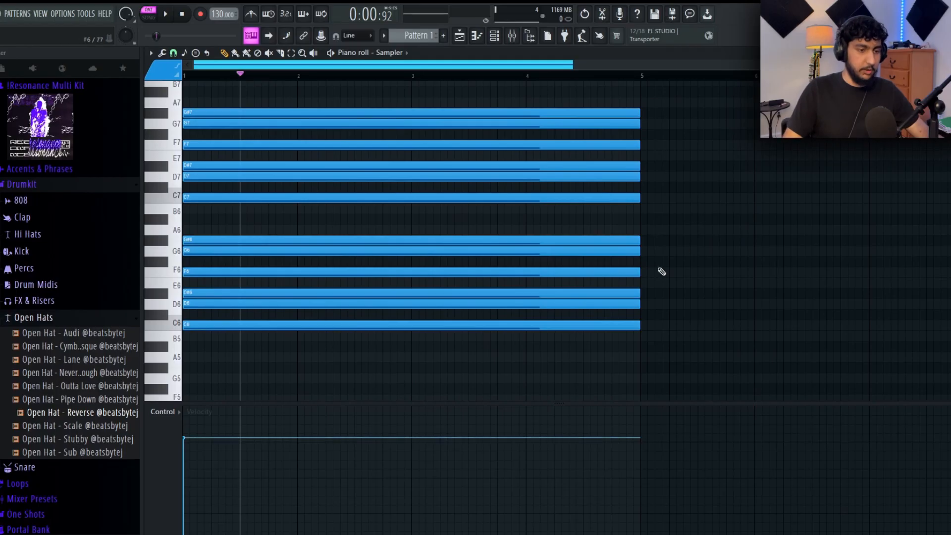
drag(686, 320, 619, 287)
drag(653, 260, 614, 239)
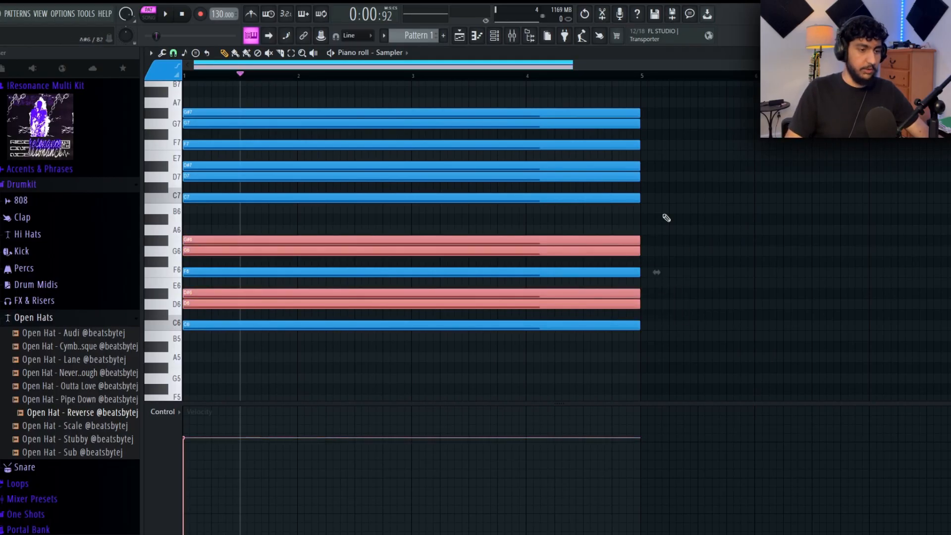
drag(645, 179, 626, 168)
drag(633, 124, 625, 113)
- Delete the upper-octave notes from C7 to G#7
drag(715, 225, 560, 106)
key(Delete)
scroll(260, 268, down, 1)
- Examine the adjacent D6–D#6 and G6–G#6 note pairs in the remaining octave of the scale
drag(258, 272, 278, 258)
ctrl+click(636, 282)
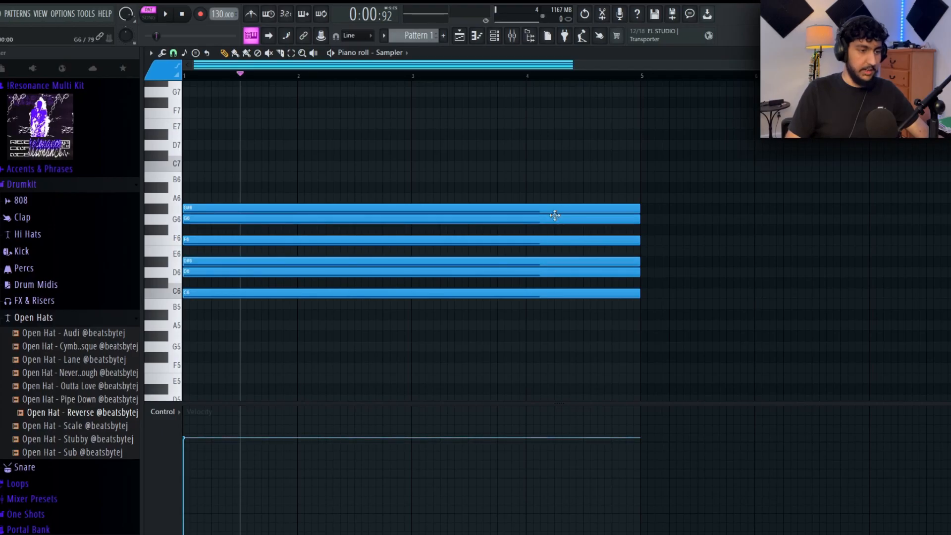
drag(555, 215, 592, 213)
click(791, 245)
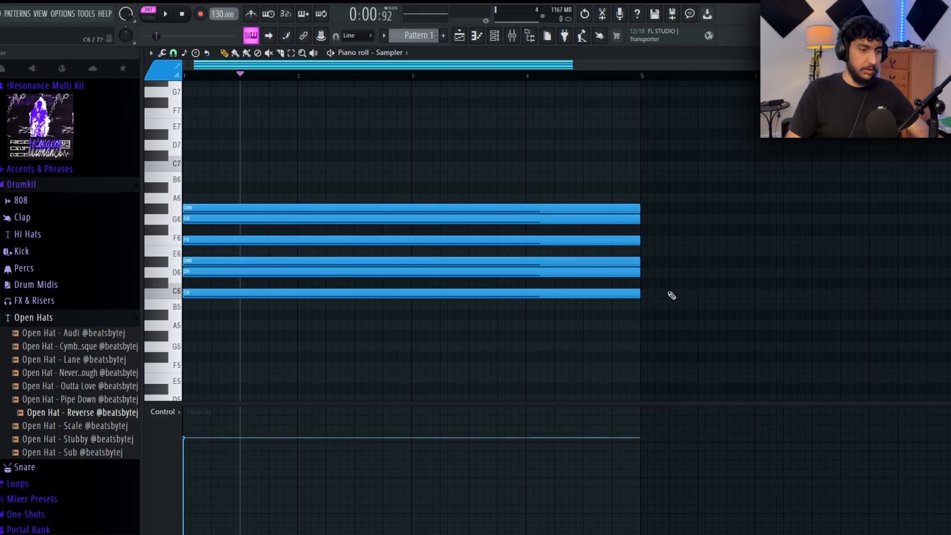
drag(635, 276, 631, 261)
drag(643, 229, 636, 210)
ctrl+click(739, 240)
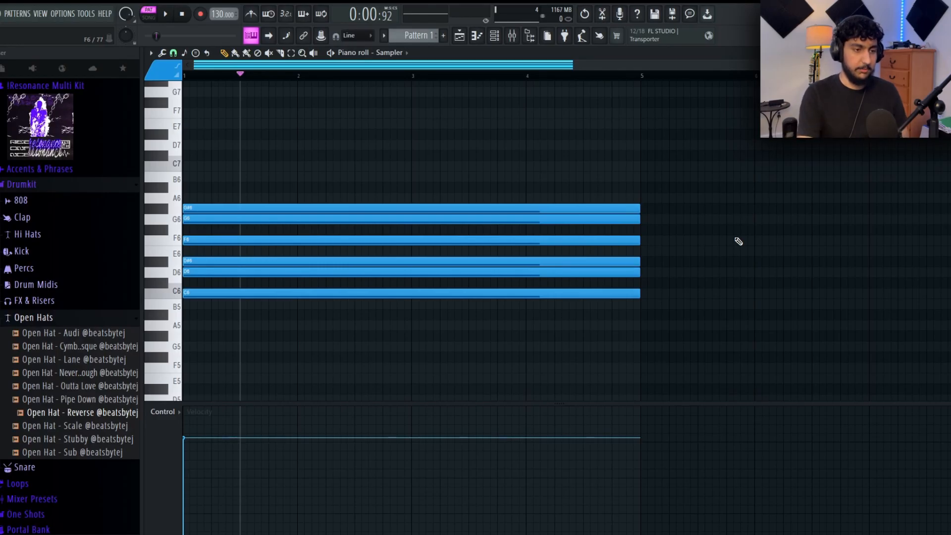
drag(668, 207, 607, 224)
drag(656, 262, 613, 272)
ctrl+click(702, 265)
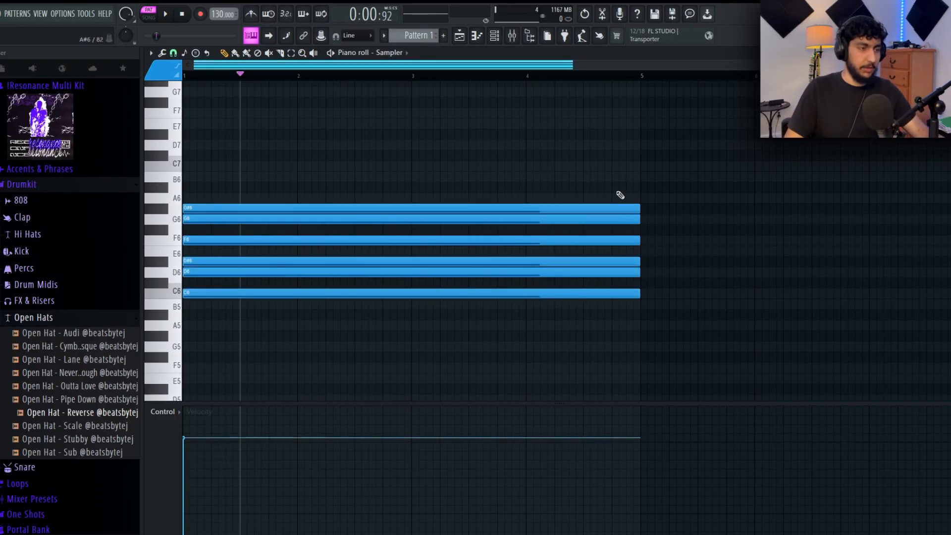
- Add a sustained A#6 note to the scale and copy the full seven-note scale down across the lower octaves
drag(188, 177, 188, 192)
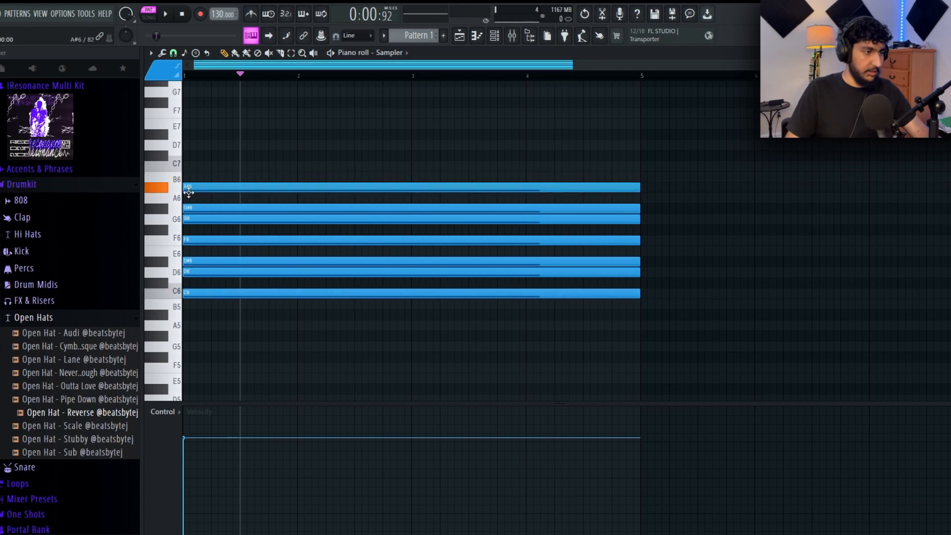
key(ctrl+a)
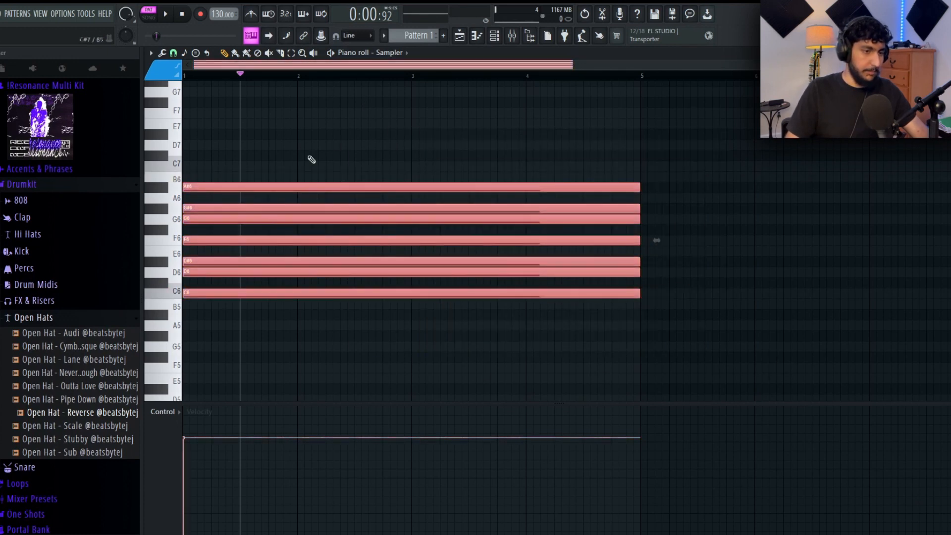
mouse_move(201, 293)
mouse_down()
mouse_move(202, 350)
mouse_move(210, 289)
mouse_move(200, 303)
mouse_move(214, 307)
mouse_move(204, 405)
mouse_move(214, 312)
mouse_up()
click(779, 280)
drag(383, 332, 214, 213)
right_click(806, 257)
scroll(779, 231, up, 4)
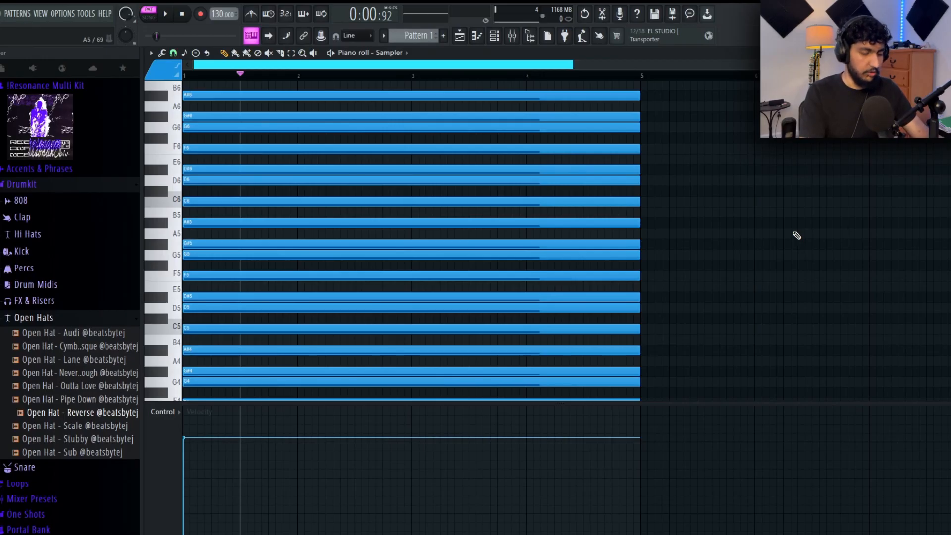
- Transpose all the scale notes up two semitones
key(shift+Up)
key(shift+Up)
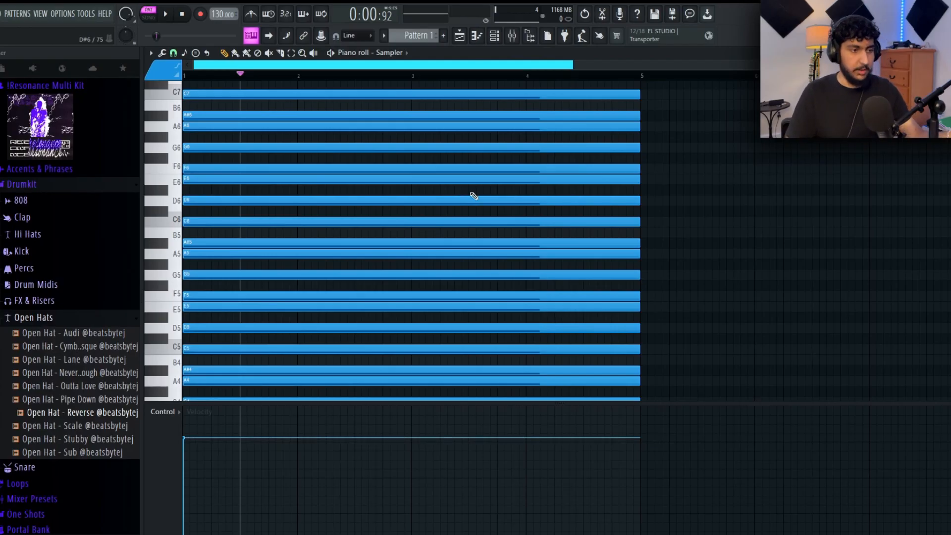
scroll(754, 177, down, 2)
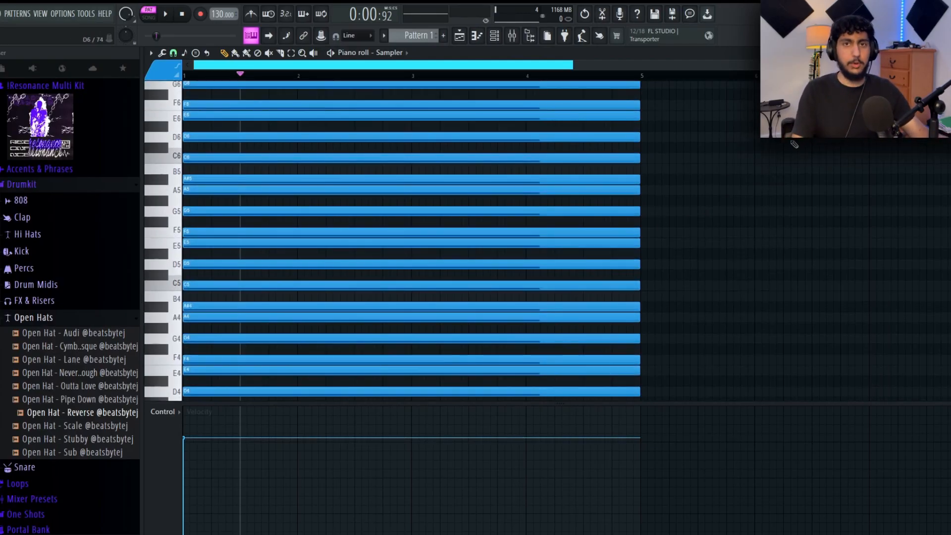
- Leave the Sampler's piano roll and load the LA Custom C7 - Cinematic patch from the Keyscape Library in Omnisphere
key(Escape)
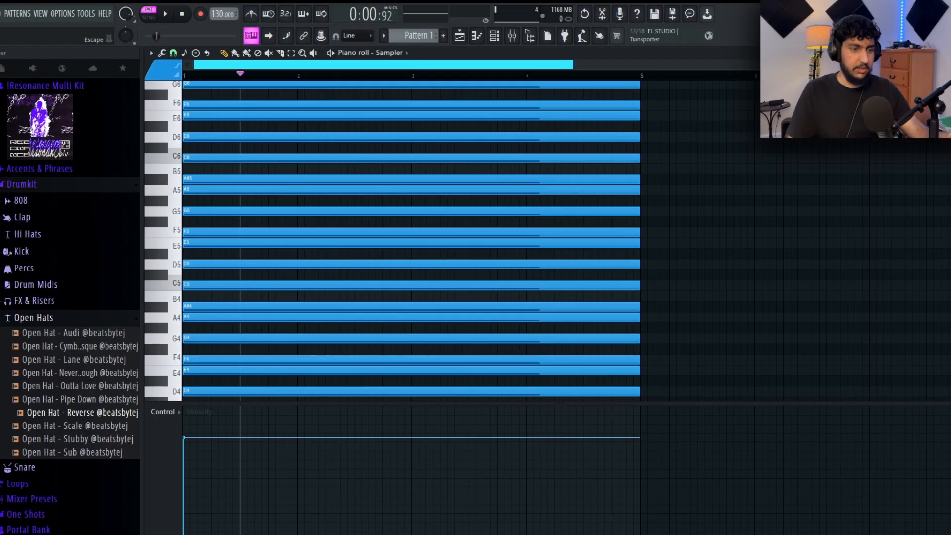
click(943, 53)
right_click(262, 200)
click(248, 200)
click(249, 201)
click(344, 165)
click(99, 213)
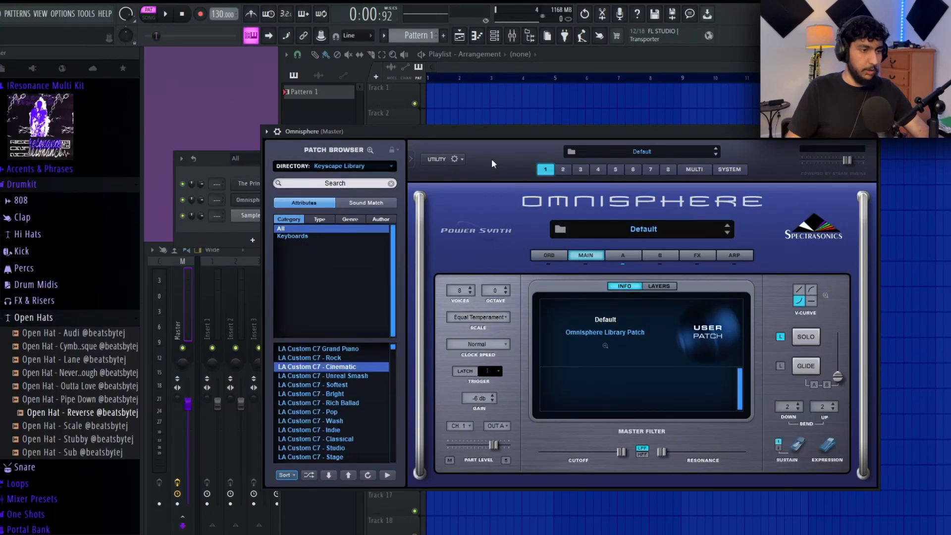
drag(504, 130, 508, 106)
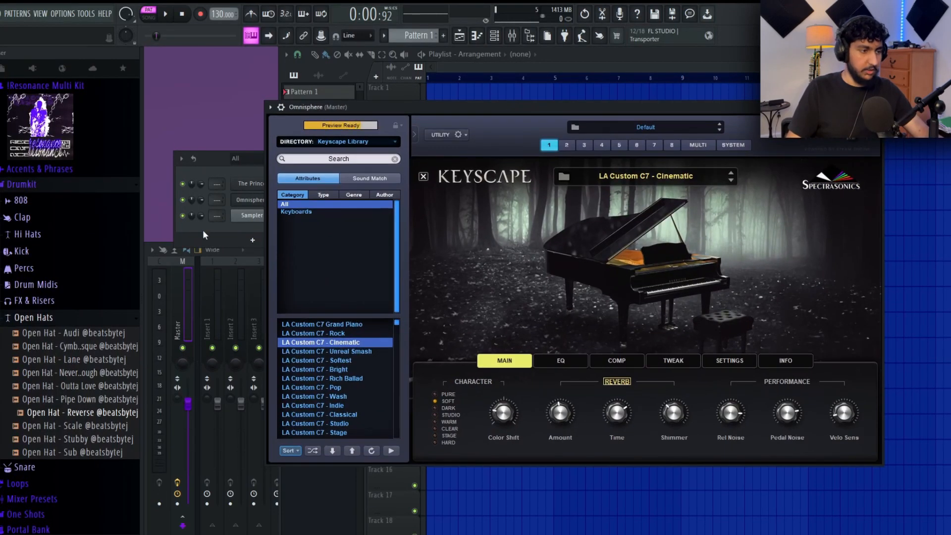
- Open the Omnisphere channel's piano roll and add a four-bar D3 note from the start of the pattern
click(203, 232)
right_click(264, 204)
click(317, 200)
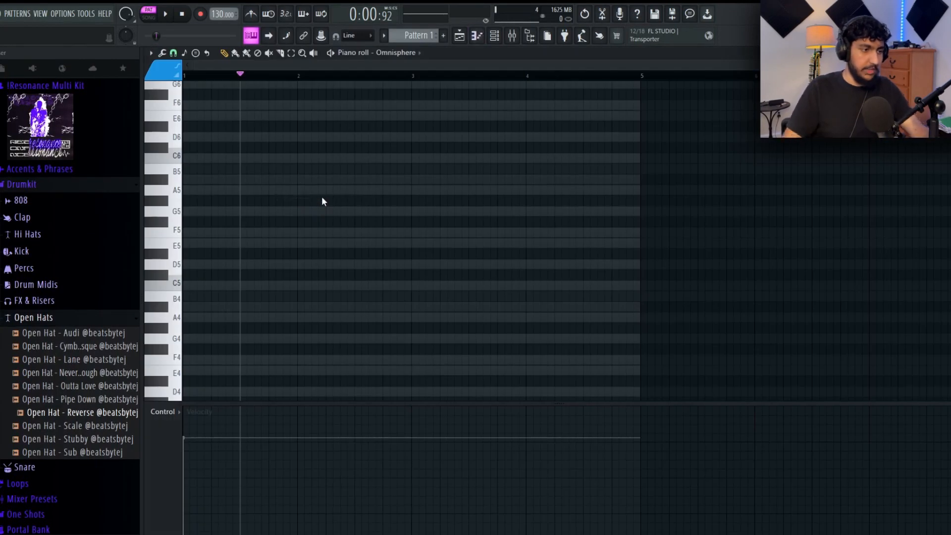
scroll(346, 218, down, 8)
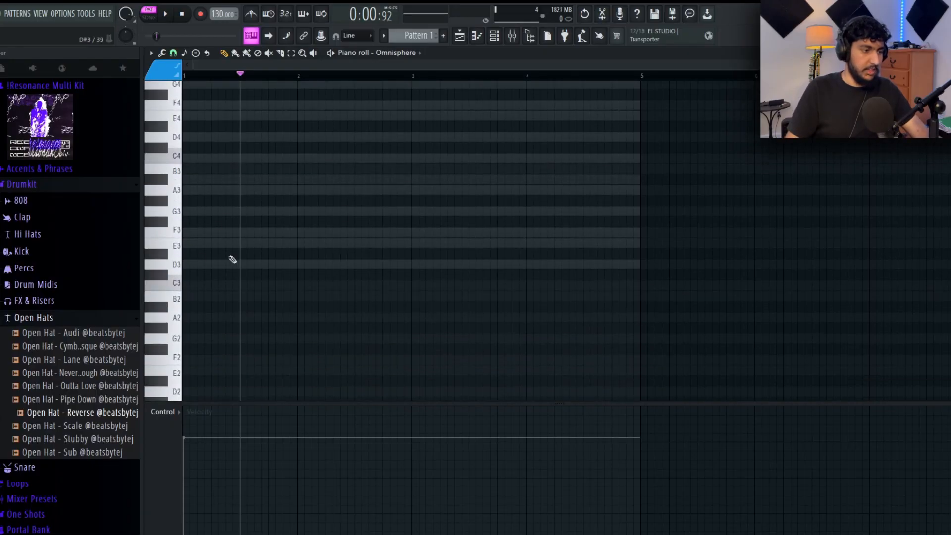
click(231, 264)
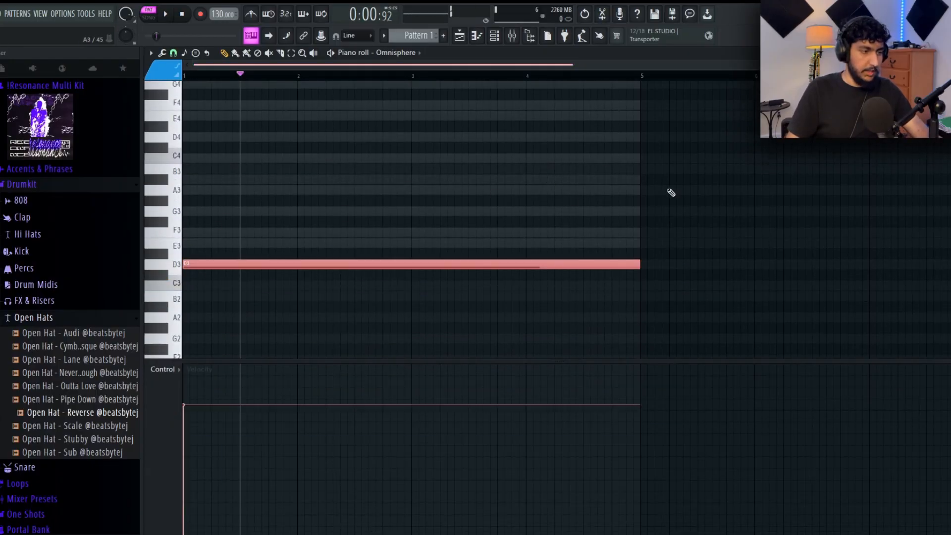
- Duplicate the D3 note one octave lower to D2 and reduce the velocity of the copy
scroll(701, 163, down, 2)
drag(266, 204, 244, 328)
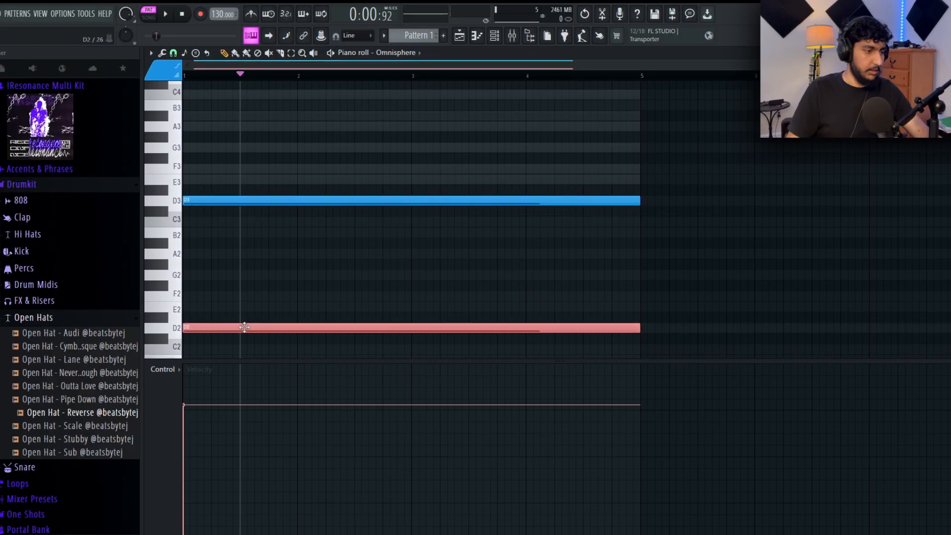
scroll(404, 253, down, 6)
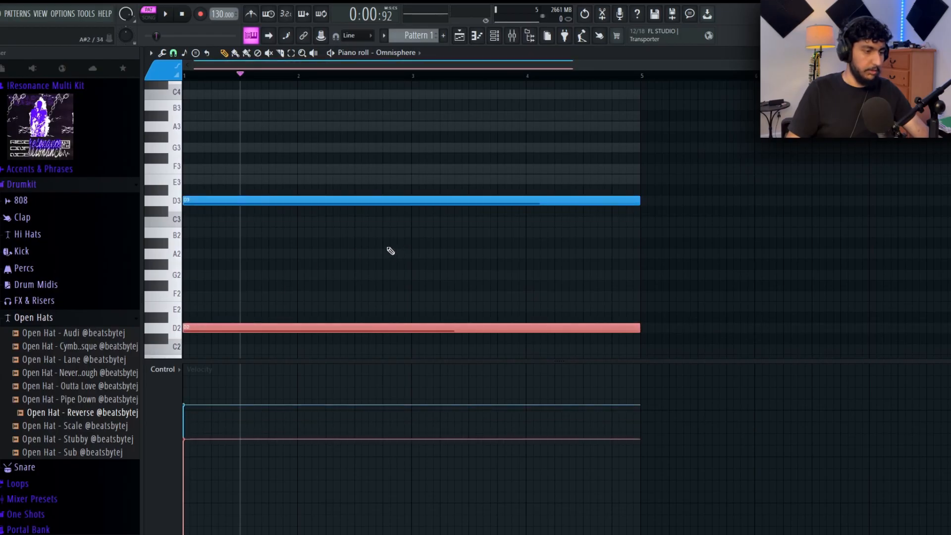
scroll(390, 250, up, 1)
key(ctrl+d)
scroll(634, 222, down, 1)
- Play back the sustained D2 and D3 notes
key(space)
scroll(634, 222, up, 1)
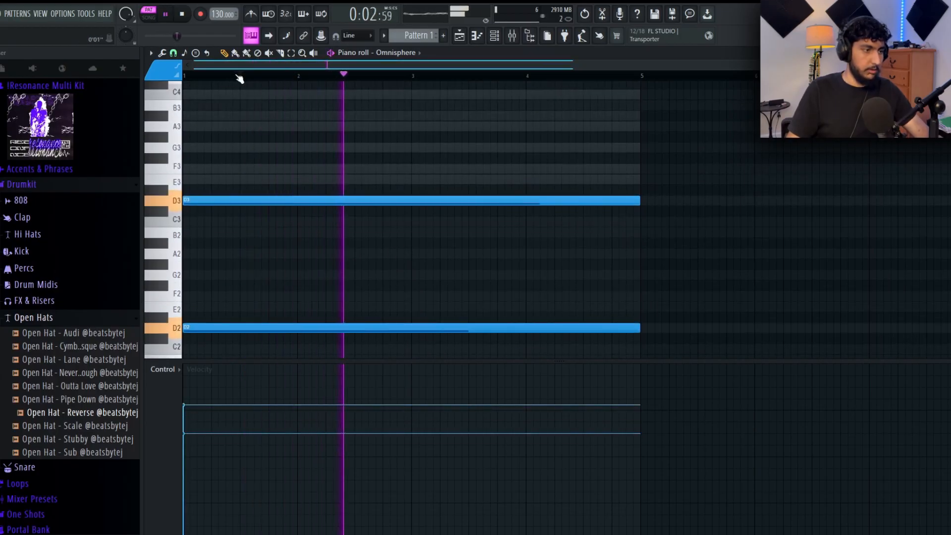
key(space)
key(space)
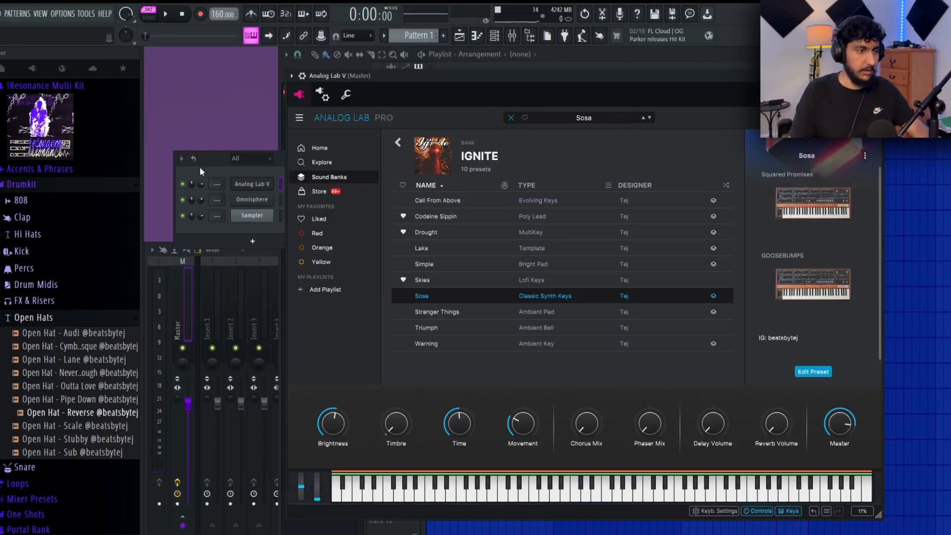
- Open the Analog Lab V channel's piano roll and stack one-bar D5 and A5 notes in bar 1
right_click(259, 184)
click(290, 184)
scroll(268, 191, up, 2)
click(191, 220)
right_click(191, 219)
click(191, 197)
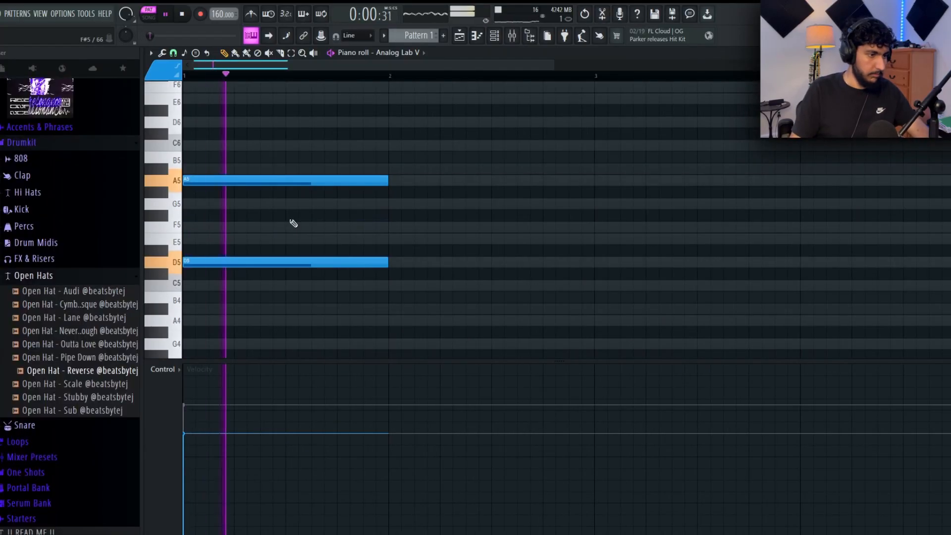
- Add one-beat E5 and F5 notes on the third and fourth beats of bar 1
click(280, 239)
drag(325, 242, 352, 227)
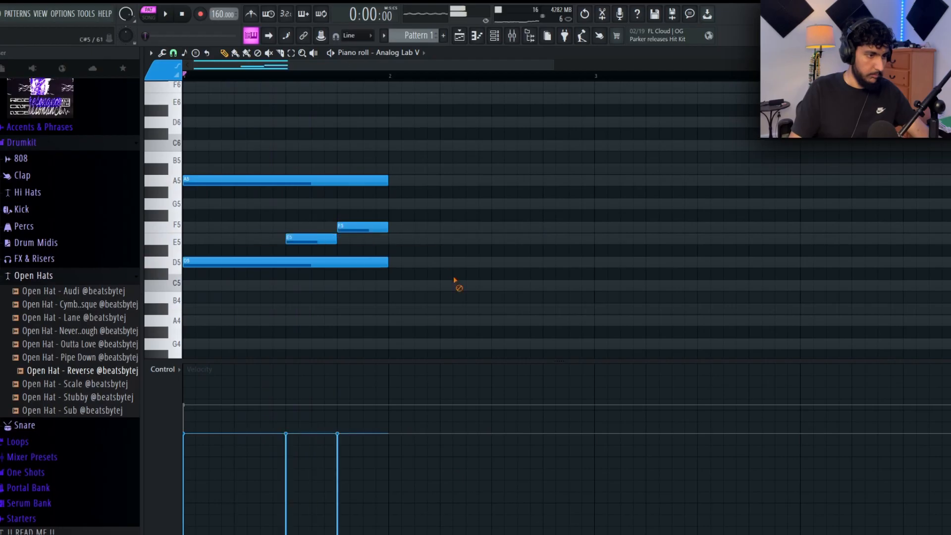
- Place one-bar A5, D5 and F5 notes in bar 2, starting A5 on the downbeat and staggering D5 and F5 by half a beat each
ctrl+click(346, 180)
key(ctrl+b)
right_click(458, 270)
ctrl+click(266, 259)
key(ctrl+b)
right_click(456, 225)
mouse_move(316, 237)
mouse_down()
mouse_move(277, 237)
mouse_move(330, 238)
mouse_move(316, 237)
mouse_up()
drag(441, 181, 395, 184)
drag(424, 262, 450, 262)
click(442, 227)
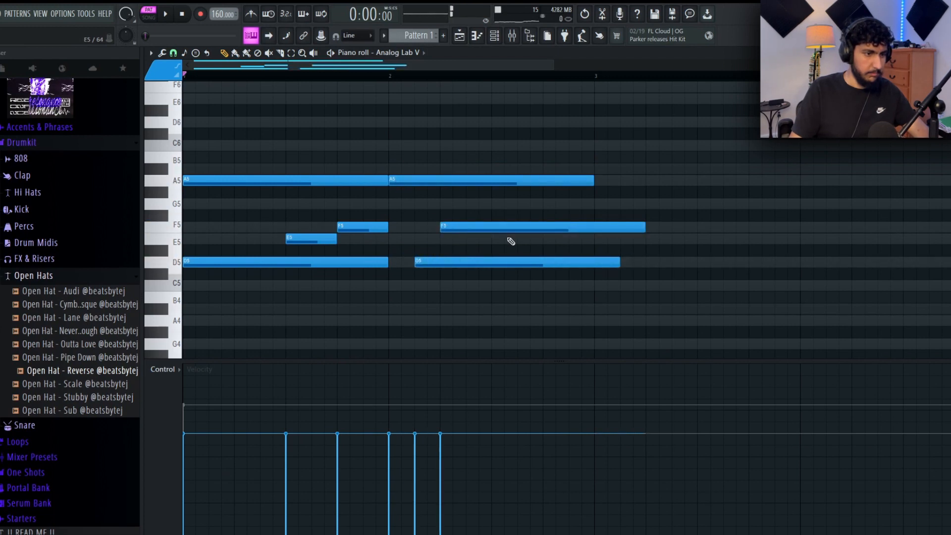
click(514, 203)
key(space)
right_click(562, 203)
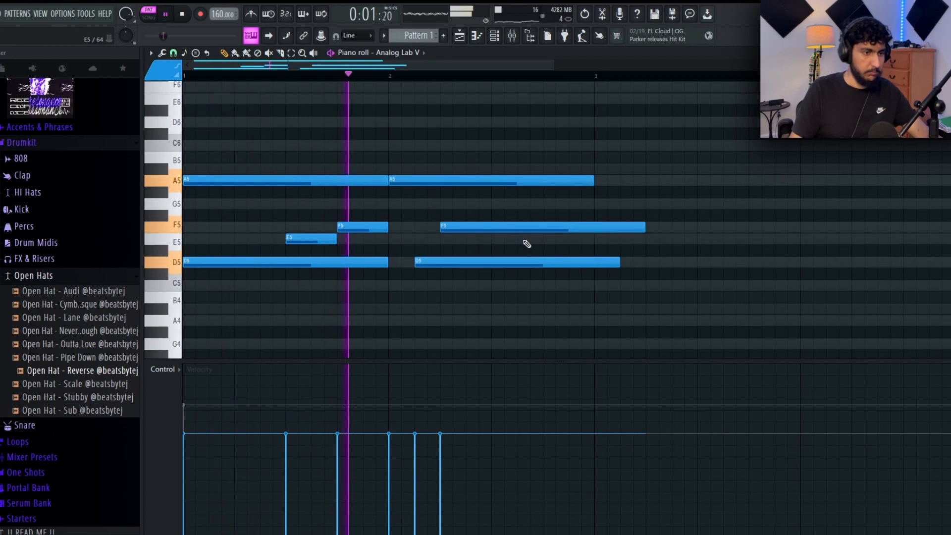
key(space)
click(535, 242)
drag(560, 242, 534, 241)
right_click(526, 240)
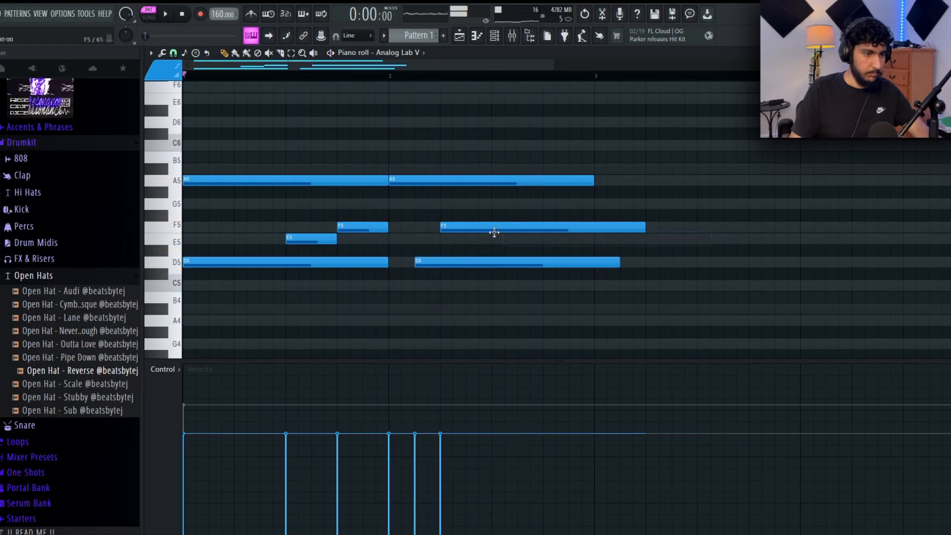
- Shorten bar 2's A5 note to half a bar and follow it with a half-bar A#5 note
key(space)
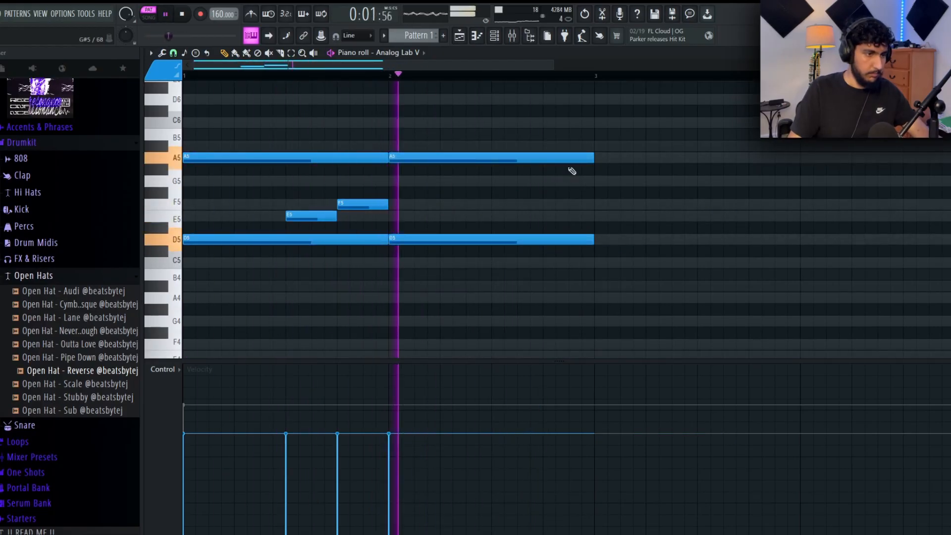
drag(593, 157, 491, 158)
key(space)
click(496, 146)
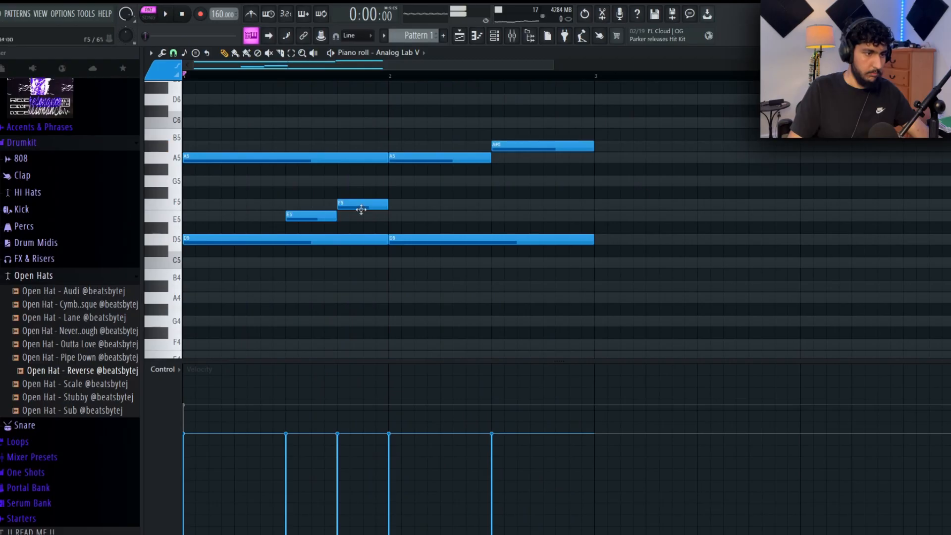
- Add one-beat E5, F5 and E5 notes on beats two, three and four of bar 2
click(459, 215)
click(528, 218)
click(524, 200)
drag(518, 201, 560, 208)
key(space)
ctrl+click(574, 217)
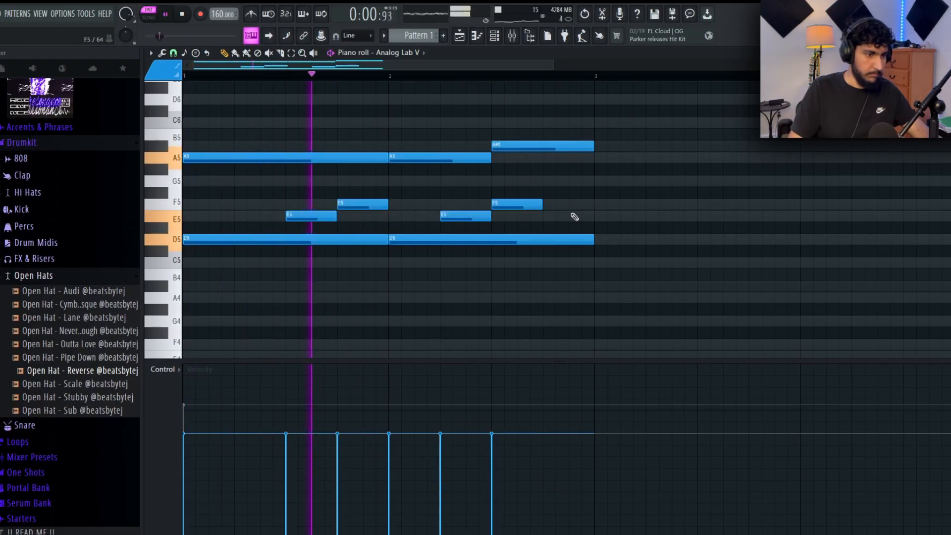
key(space)
click(548, 215)
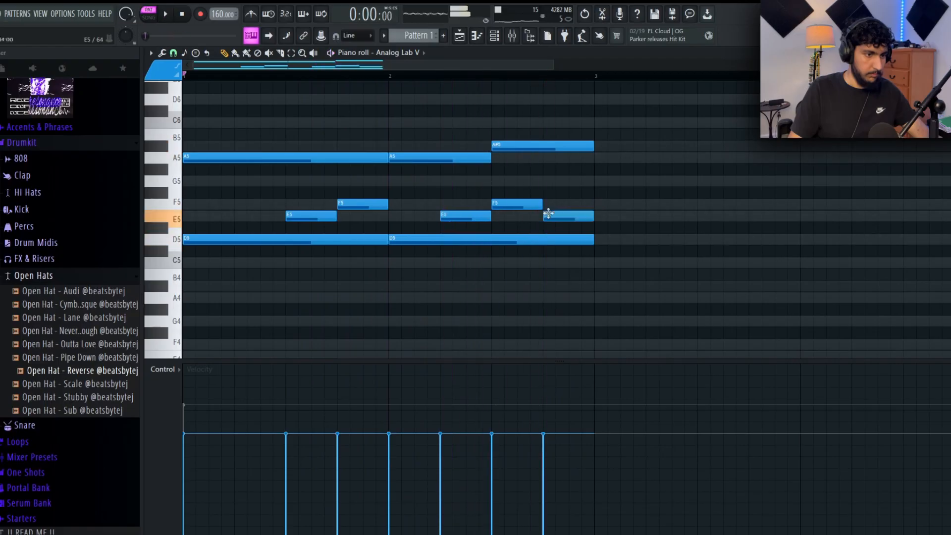
- Duplicate the whole two-bar melody into bars 3 and 4 during playback
key(space)
key(ctrl+a)
key(ctrl+b)
key(ctrl+d)
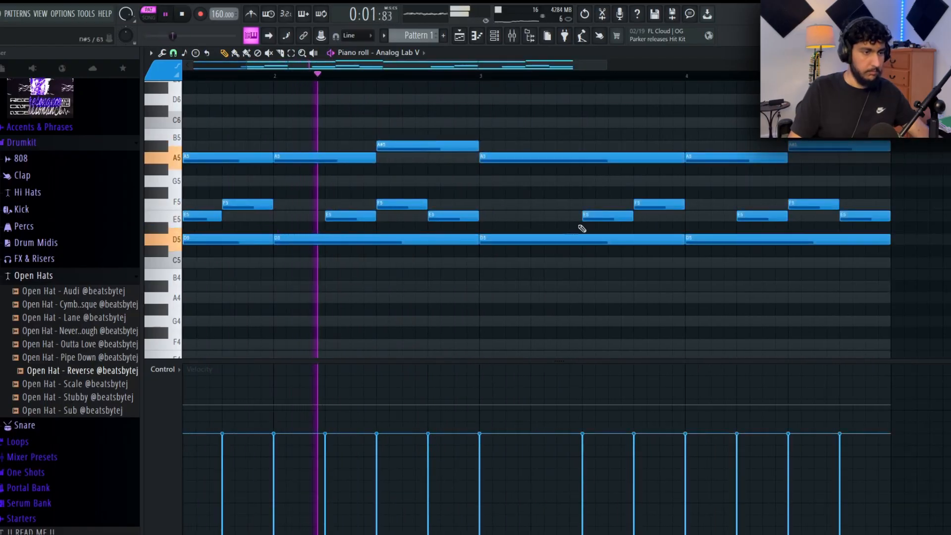
scroll(593, 210, down, 2)
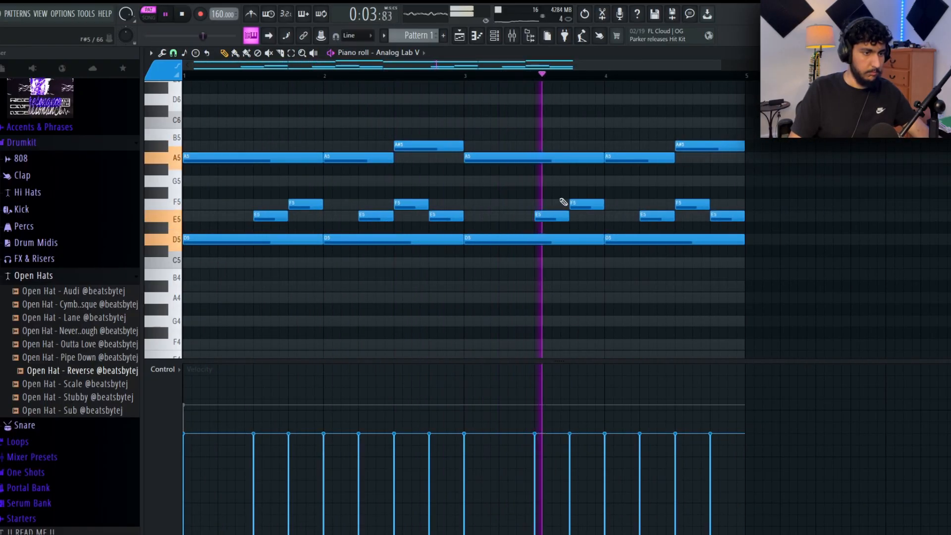
- Try raising bar 3's third-beat note to F5
key(space)
click(527, 182)
drag(533, 184, 553, 217)
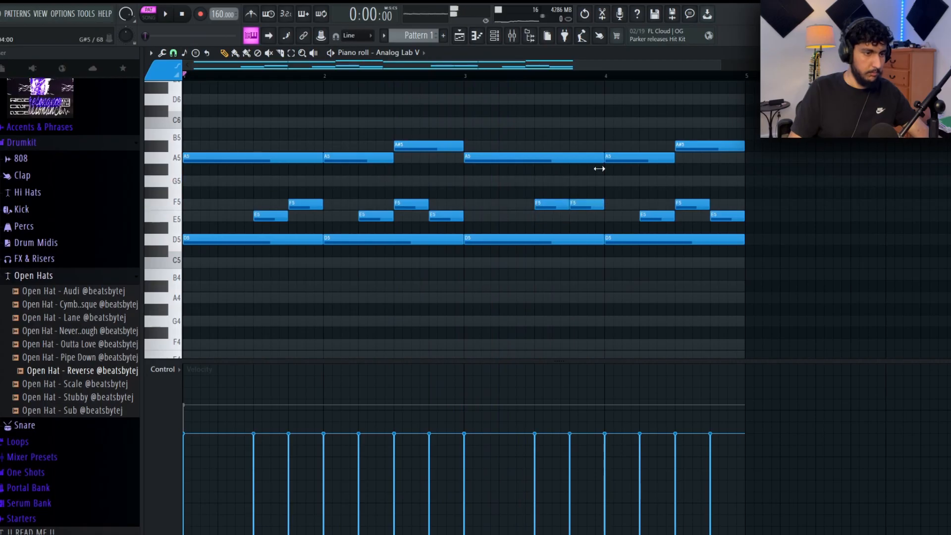
- Change bar 4's one-beat notes to F5, E5 and G5, and keep bar 3's third-beat note at E5
drag(725, 214, 723, 182)
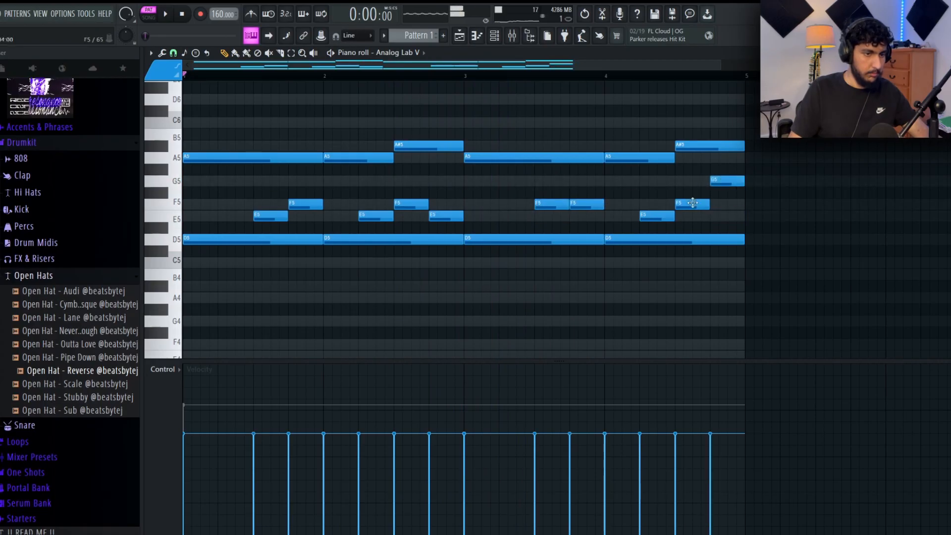
drag(653, 209, 698, 218)
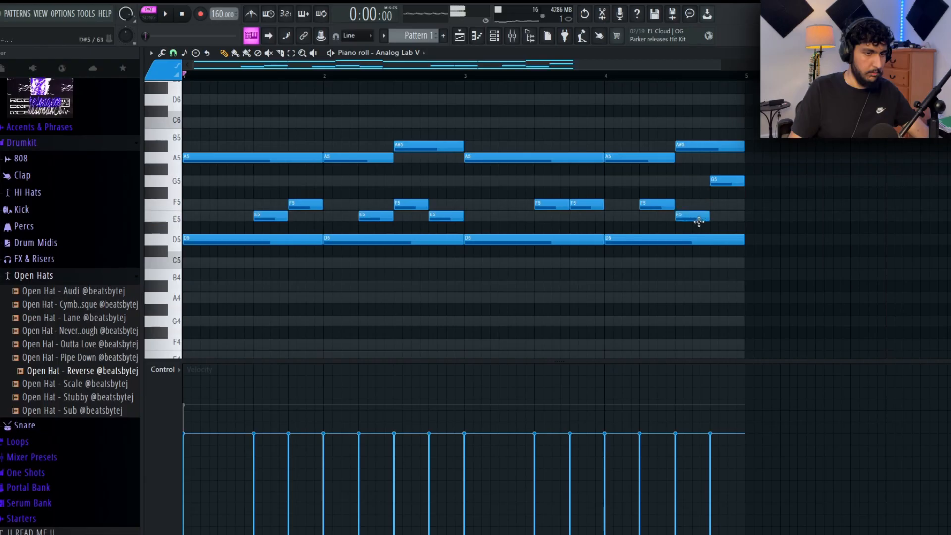
key(space)
drag(592, 199, 558, 217)
drag(584, 216, 584, 204)
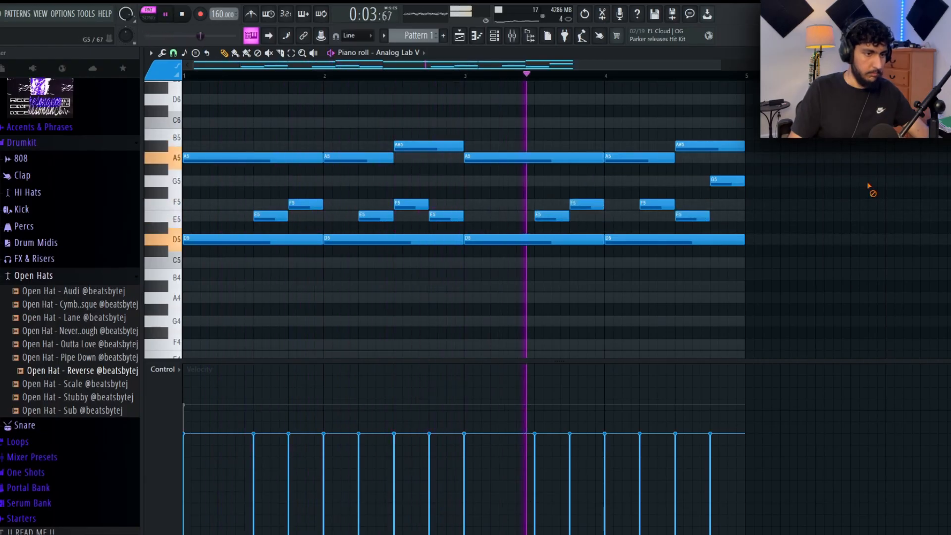
- Listen to the full four-bar Analog Lab V melody in a loop
ctrl+right_click(856, 188)
scroll(855, 181, down, 3)
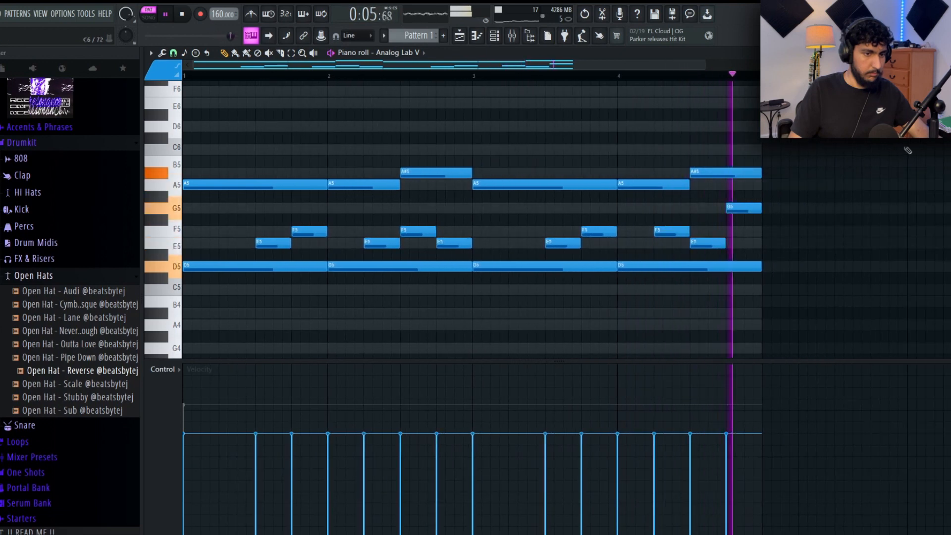
scroll(881, 142, down, 1)
scroll(877, 140, down, 1)
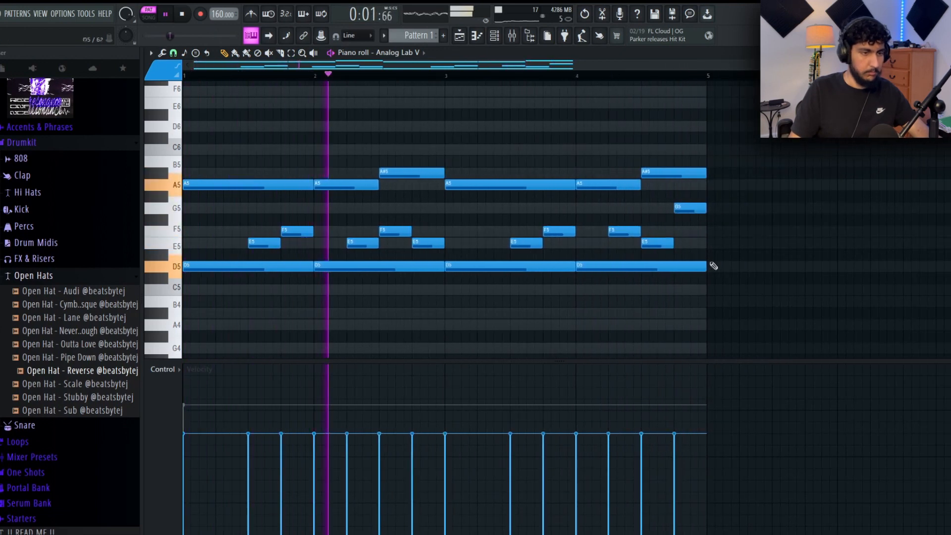
scroll(772, 163, down, 1)
scroll(739, 191, down, 1)
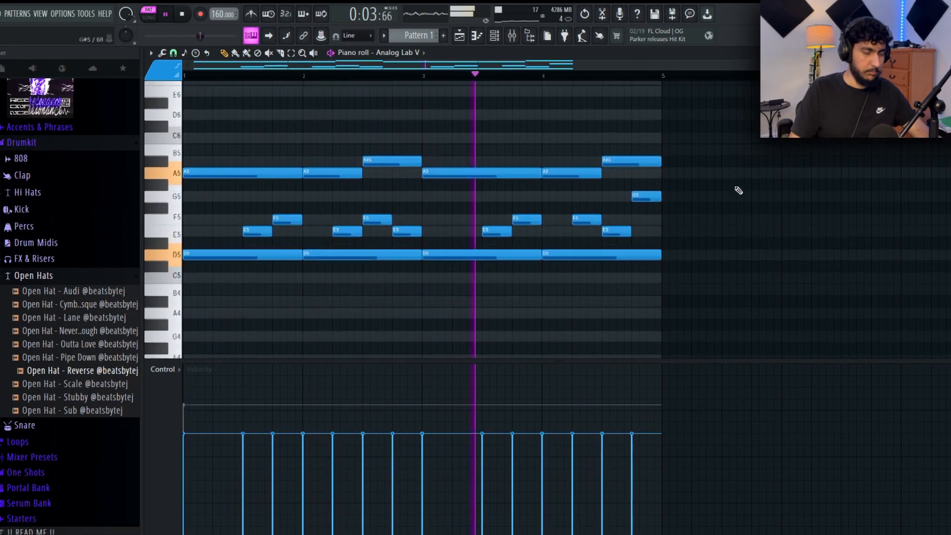
scroll(740, 174, up, 2)
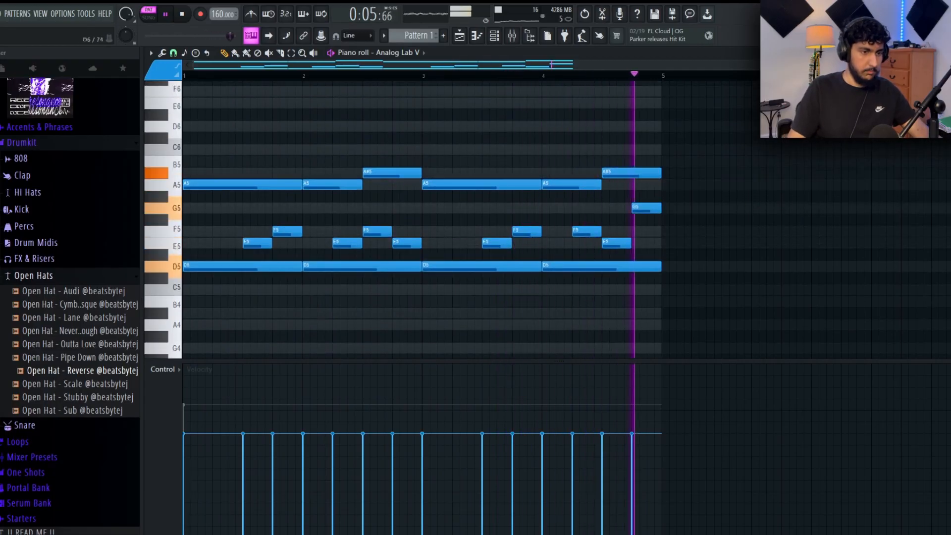
key(space)
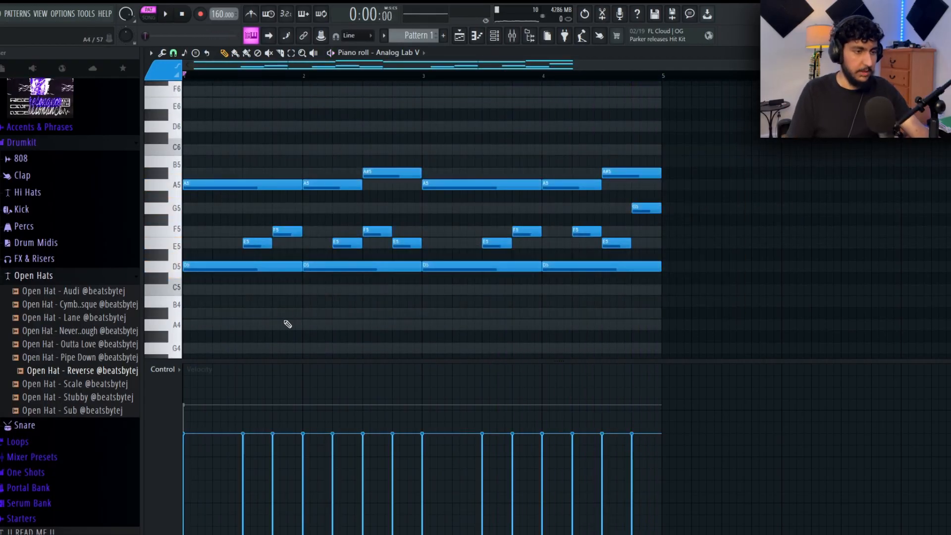
- Compare the melody with the D minor scale, checking the D5 and A#5 notes and the C6 key
click(253, 267)
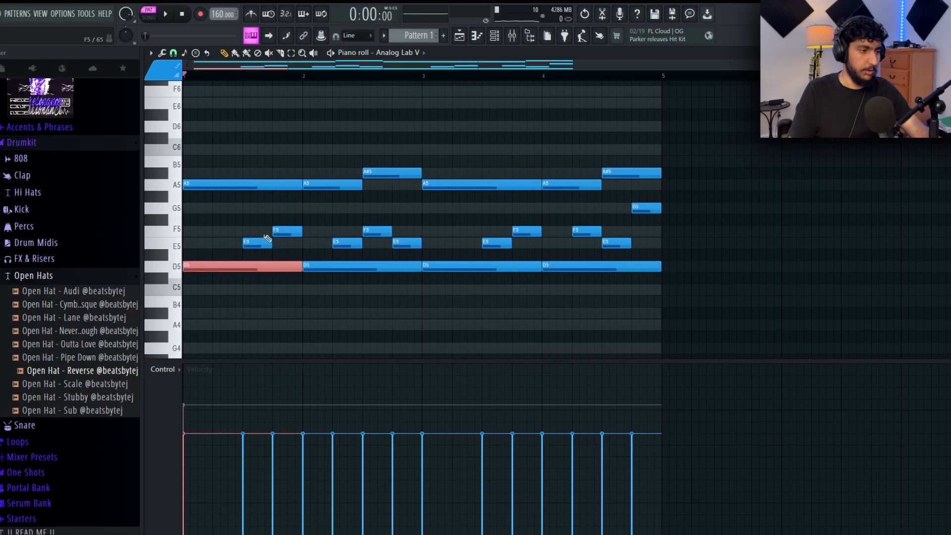
click(374, 174)
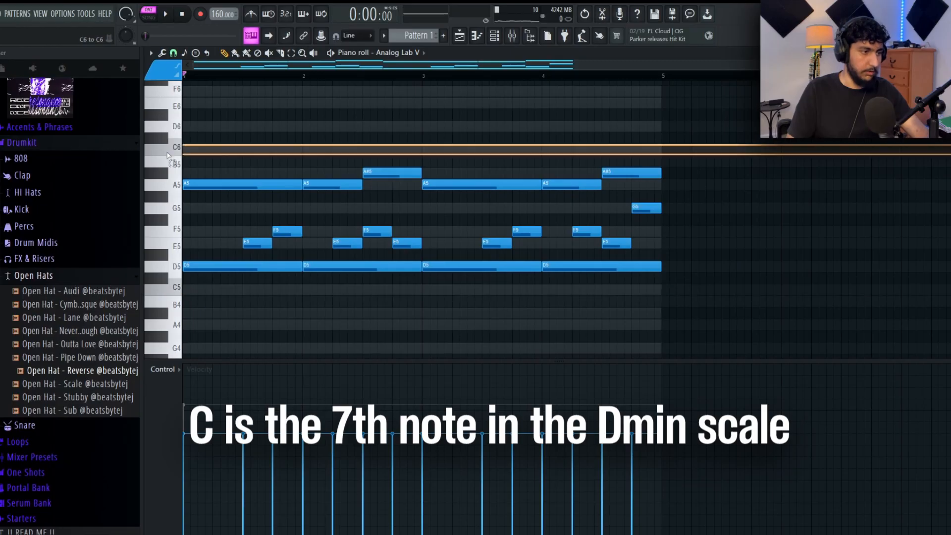
scroll(443, 185, up, 3)
scroll(442, 186, down, 3)
scroll(757, 192, up, 3)
drag(663, 233, 185, 100)
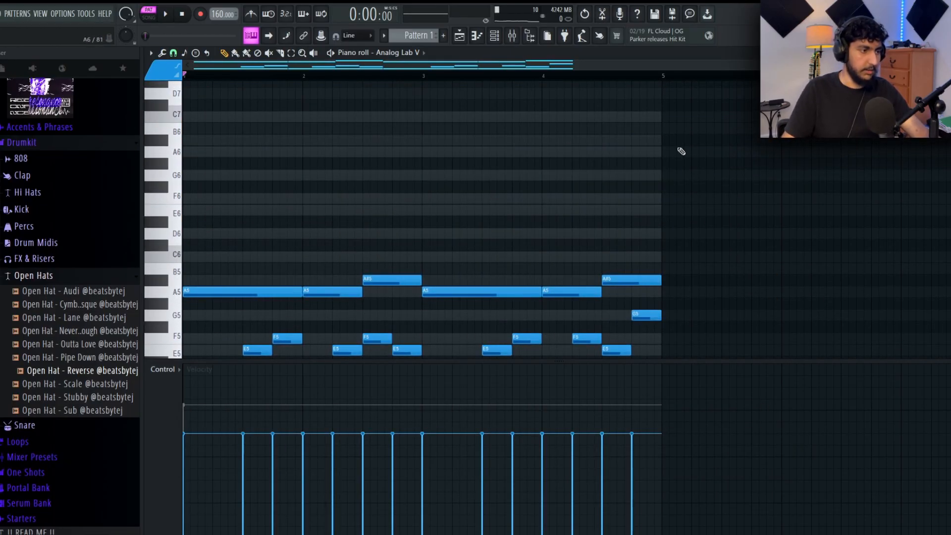
click(171, 257)
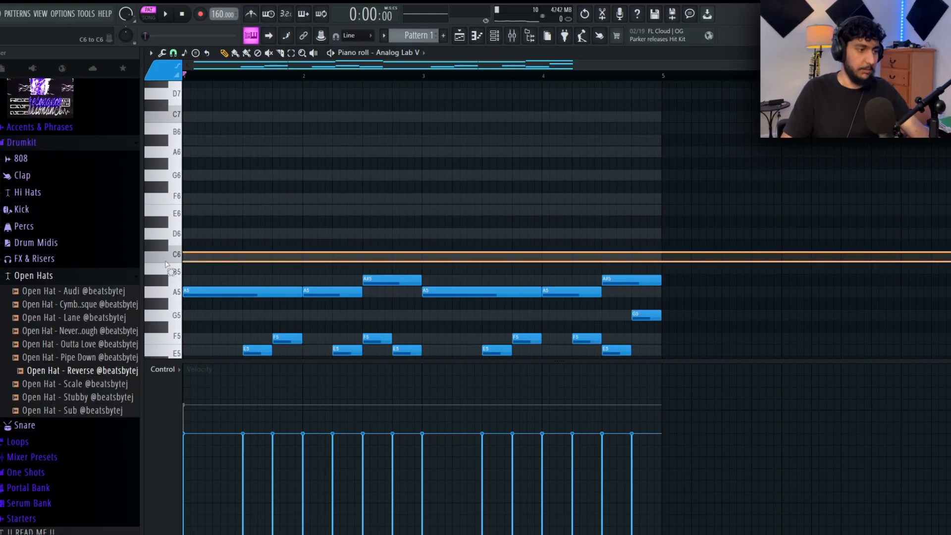
click(169, 257)
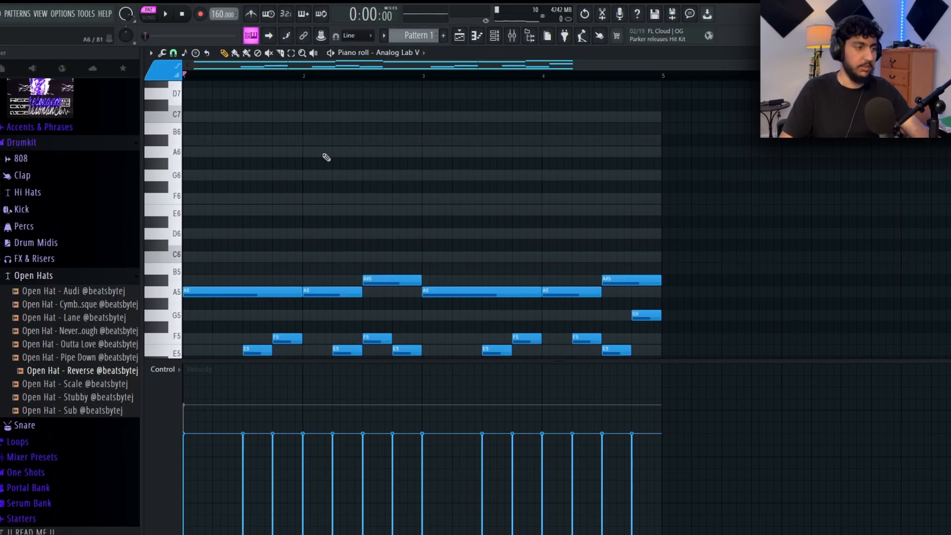
- Add a one-beat G6 note on bar 1's second beat and play it back
scroll(238, 155, up, 2)
click(250, 186)
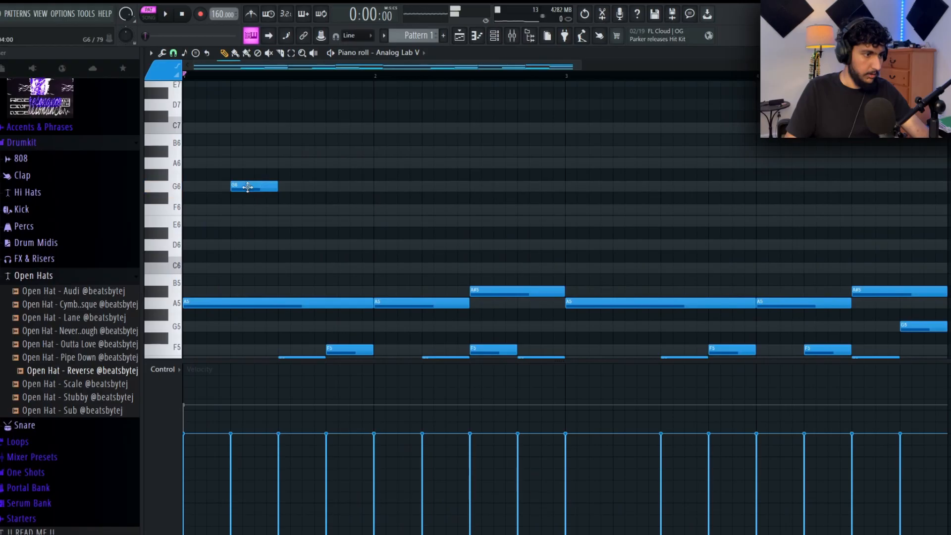
key(space)
mouse_move(269, 214)
mouse_down()
mouse_move(306, 235)
mouse_move(313, 216)
mouse_move(335, 219)
mouse_up()
key(space)
right_click(333, 220)
right_click(291, 213)
key(space)
key(space)
- Set the G6 note to fill the second half of bar 1, then add half-bar F6 and E6 notes in bar 2
drag(248, 188, 374, 187)
click(406, 211)
drag(460, 220, 470, 221)
key(space)
scroll(564, 240, down, 2)
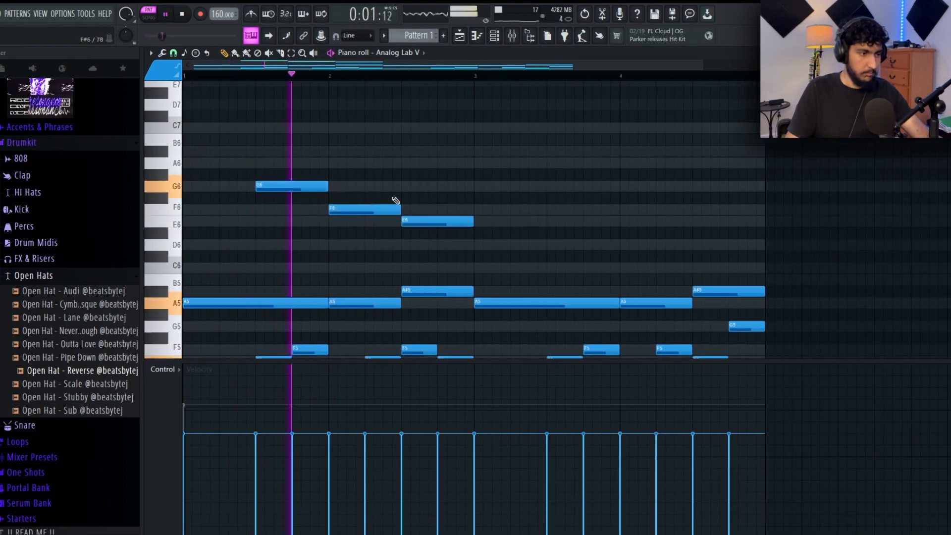
- Continue the upper melody with half-bar F6, E6 and D6 notes from bar 3's third beat to the end of bar 4
click(581, 187)
drag(584, 191, 584, 218)
click(625, 222)
click(696, 163)
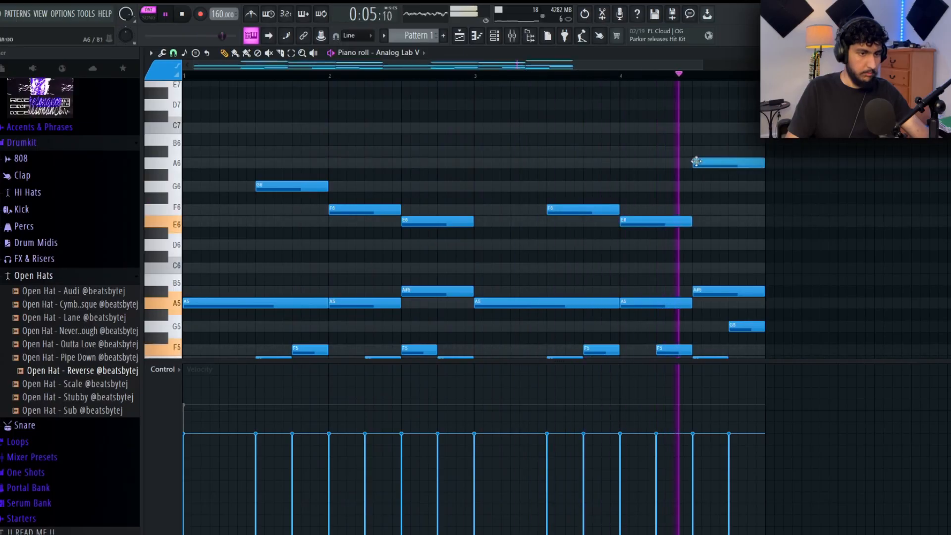
scroll(820, 169, down, 1)
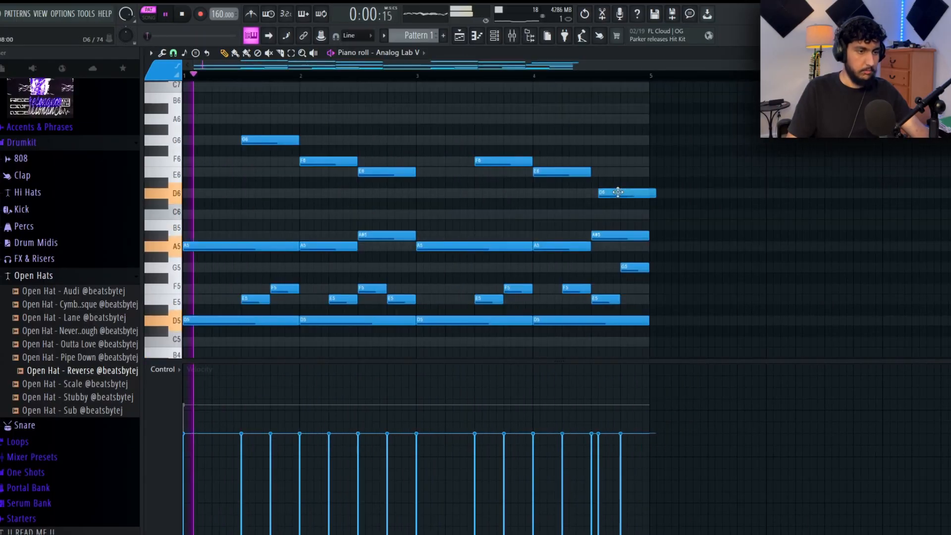
drag(617, 192, 610, 192)
scroll(866, 185, up, 4)
scroll(806, 185, down, 1)
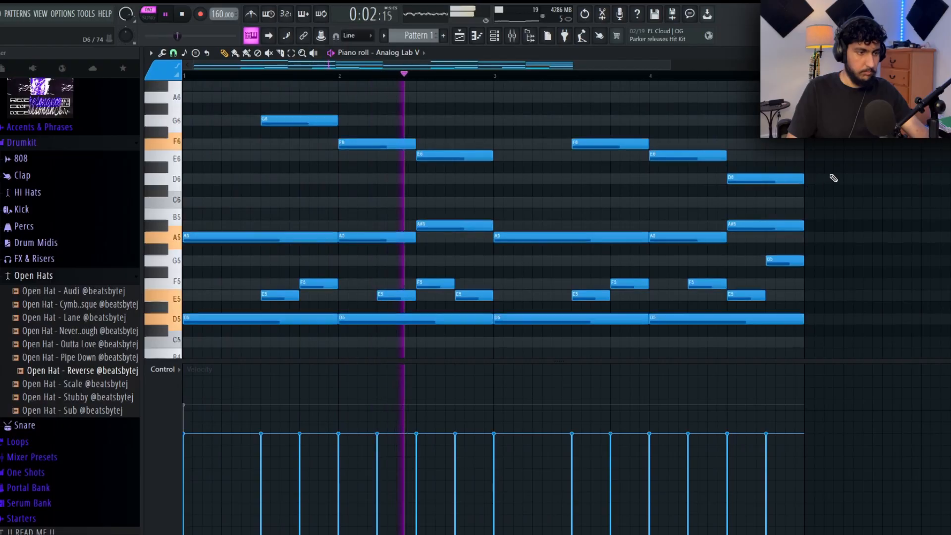
scroll(837, 176, down, 1)
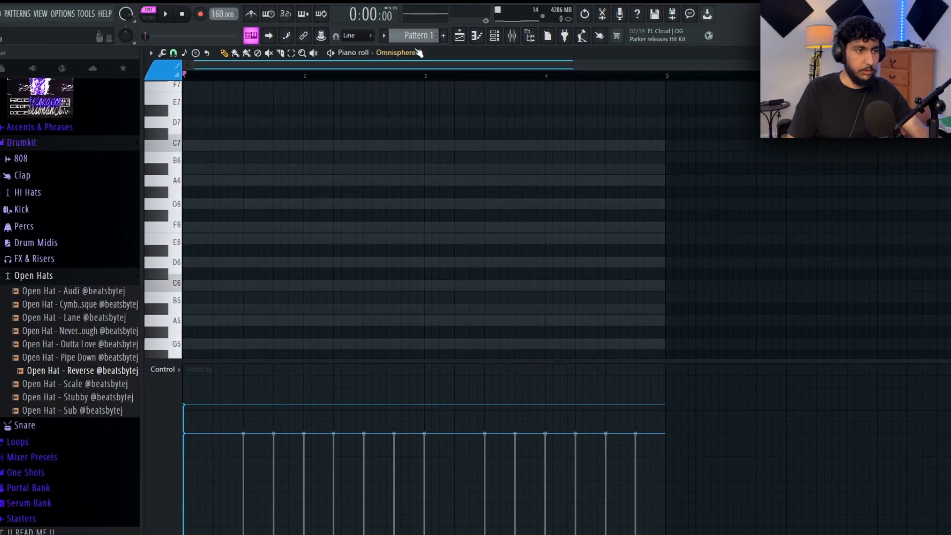
- Examine the sustained D2 and D3 notes in the Omnisphere channel's piano roll
scroll(737, 198, down, 15)
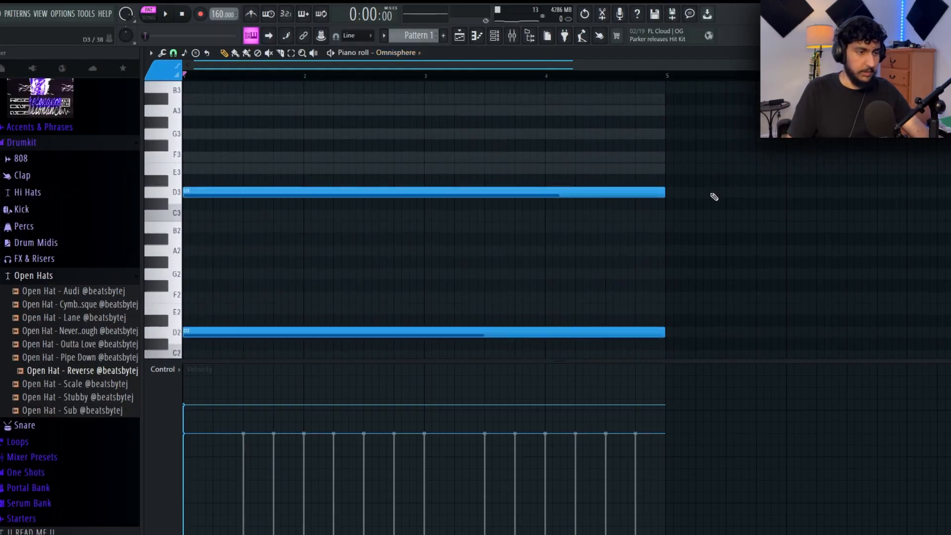
drag(800, 349, 213, 115)
drag(728, 357, 357, 147)
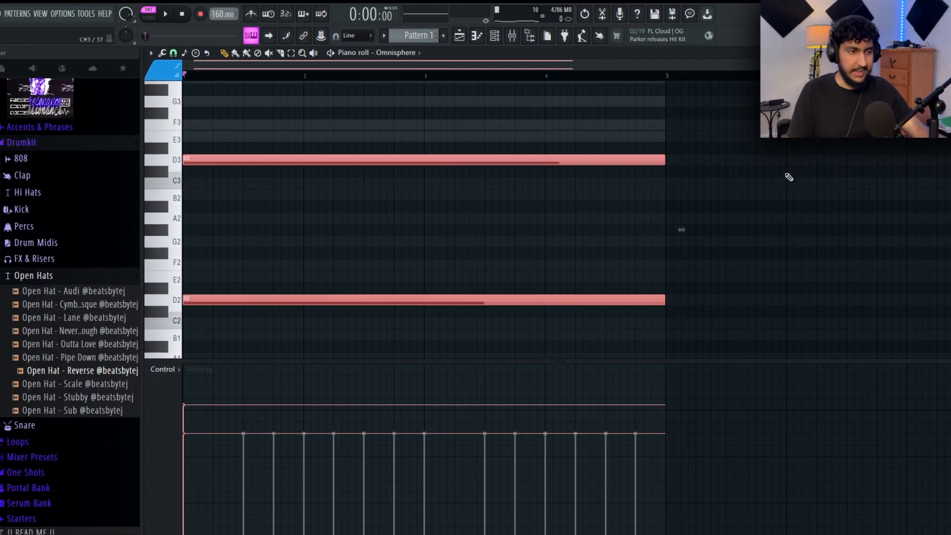
drag(630, 304, 297, 147)
ctrl+click(745, 253)
- Return to the Analog Lab V piano roll and stack one-bar D4, F4 and A4 notes in bar 1
click(411, 53)
click(400, 111)
key(ctrl+v)
drag(235, 276, 214, 144)
mouse_move(231, 253)
mouse_down()
mouse_move(200, 335)
mouse_move(231, 274)
mouse_move(229, 231)
mouse_up()
click(254, 206)
drag(214, 183, 210, 203)
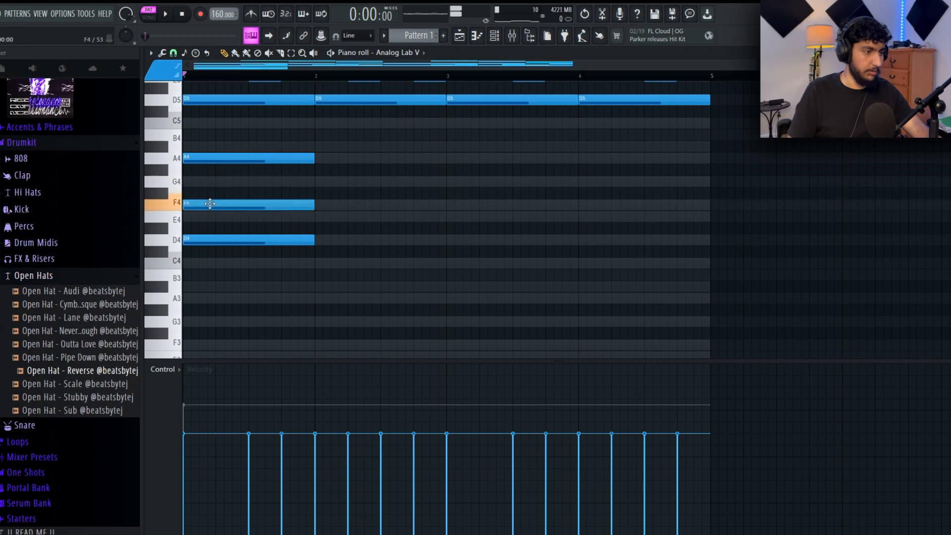
- Select the D4 root of the bar 1 chord to compare it with the melody above
scroll(324, 250, up, 2)
drag(323, 326, 213, 201)
ctrl+click(343, 296)
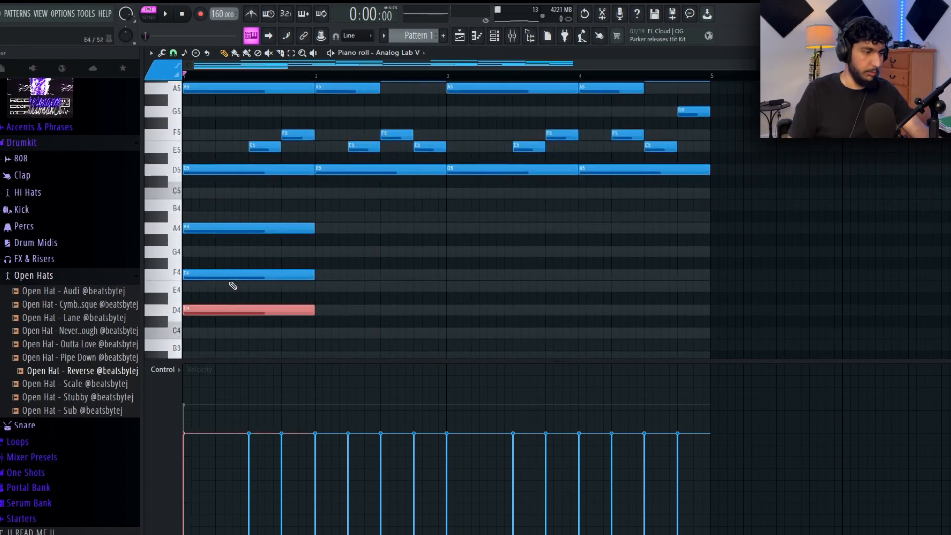
- Delete the D4, F4 and A4 chord from bar 1, then undo the deletion and review its notes
drag(372, 326, 206, 187)
key(Delete)
scroll(396, 271, up, 3)
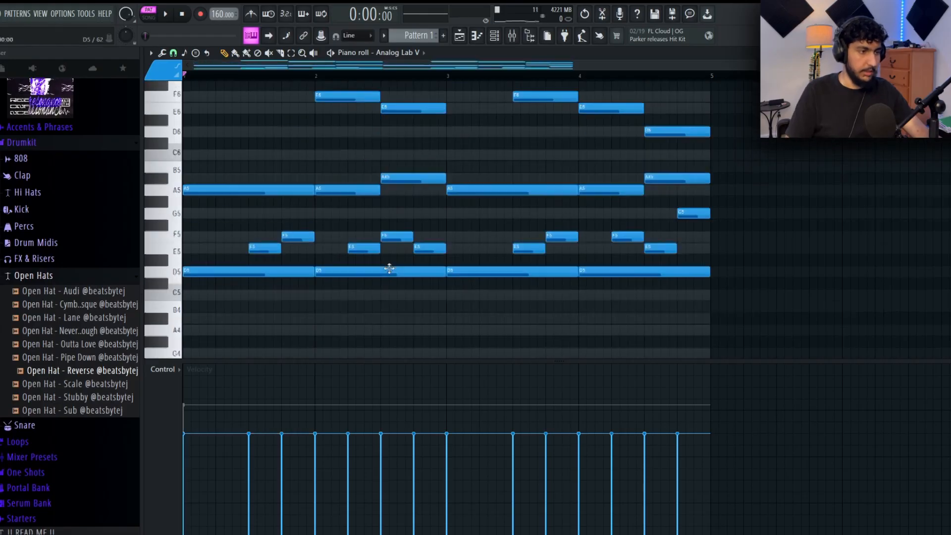
key(ctrl+z)
scroll(359, 233, down, 4)
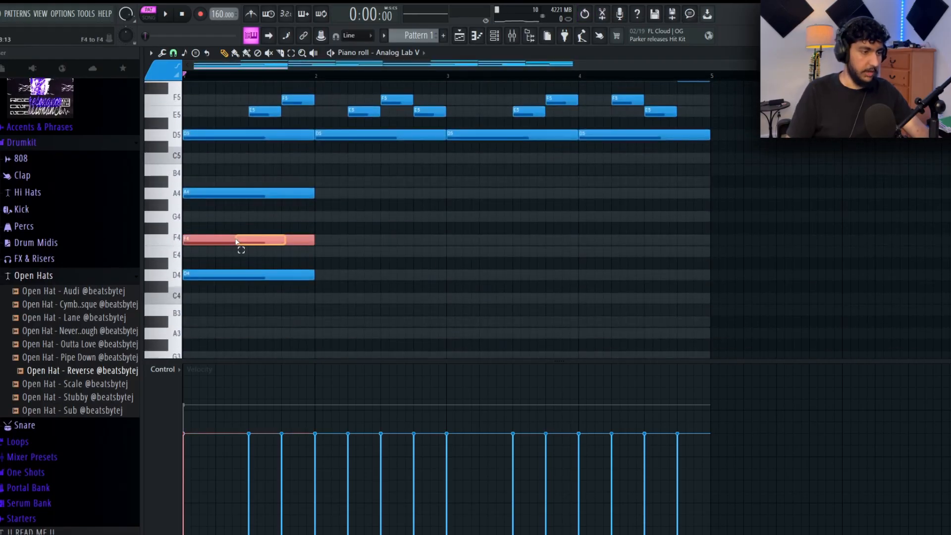
scroll(466, 213, up, 1)
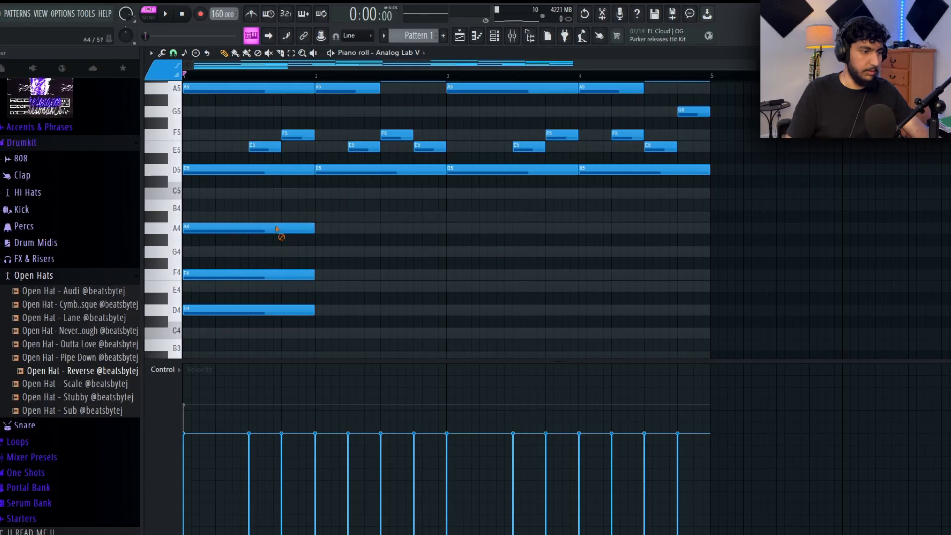
- Raise the top note of the bar 1 chord to A#4 and audition it against the melody
right_click(276, 229)
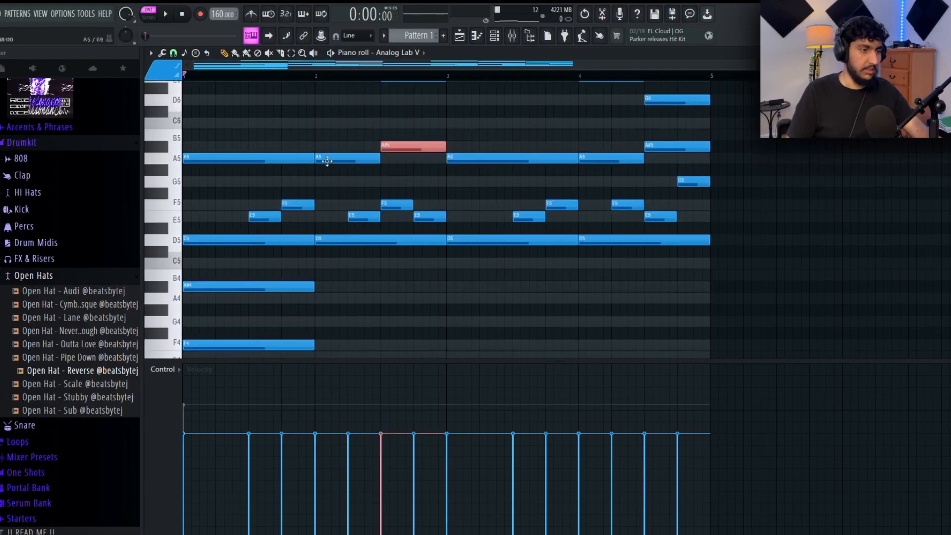
click(327, 161)
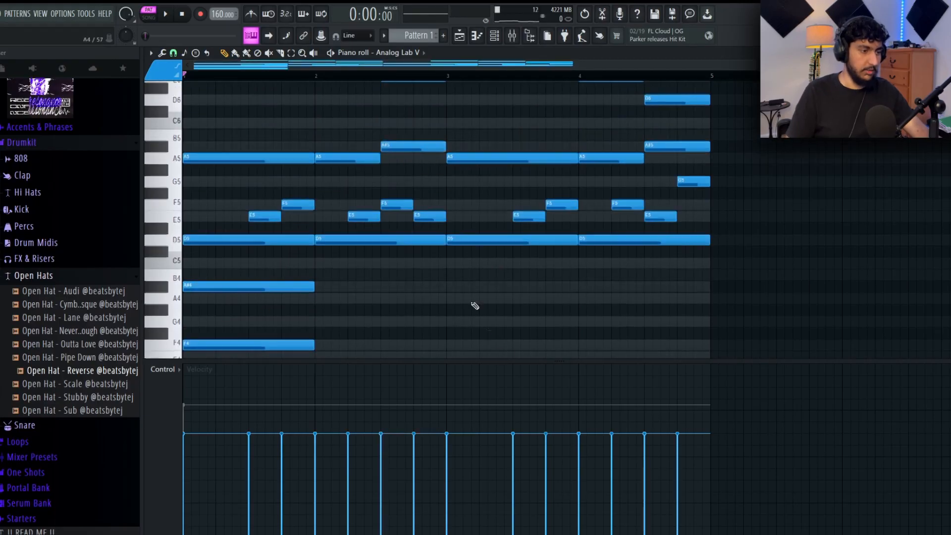
scroll(473, 304, down, 3)
mouse_move(287, 181)
mouse_down()
mouse_move(287, 196)
mouse_move(287, 181)
mouse_up()
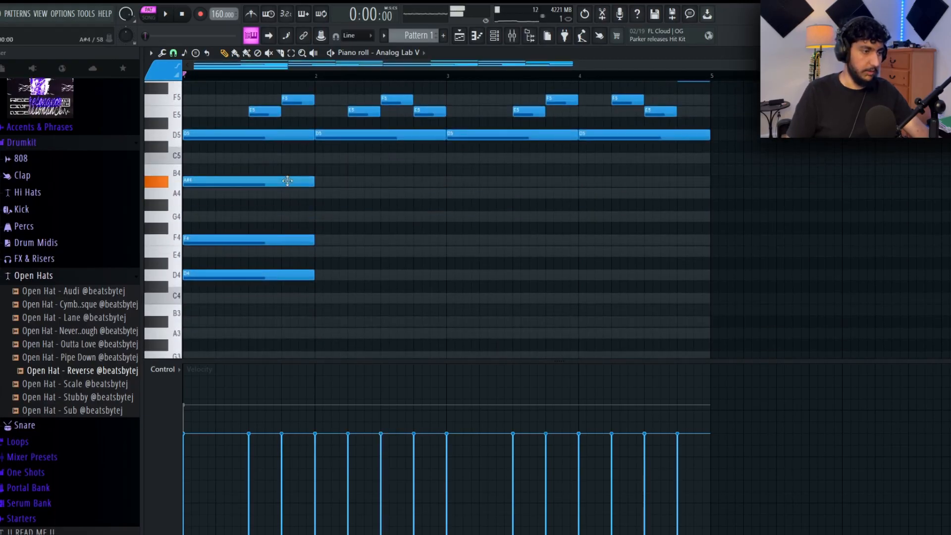
- Select the E5, F5 and G5 melody notes across the four bars to examine them above the chord, and deselect them
scroll(420, 227, up, 4)
ctrl+drag(462, 257, 324, 212)
ctrl+click(324, 213)
ctrl+drag(681, 268, 241, 209)
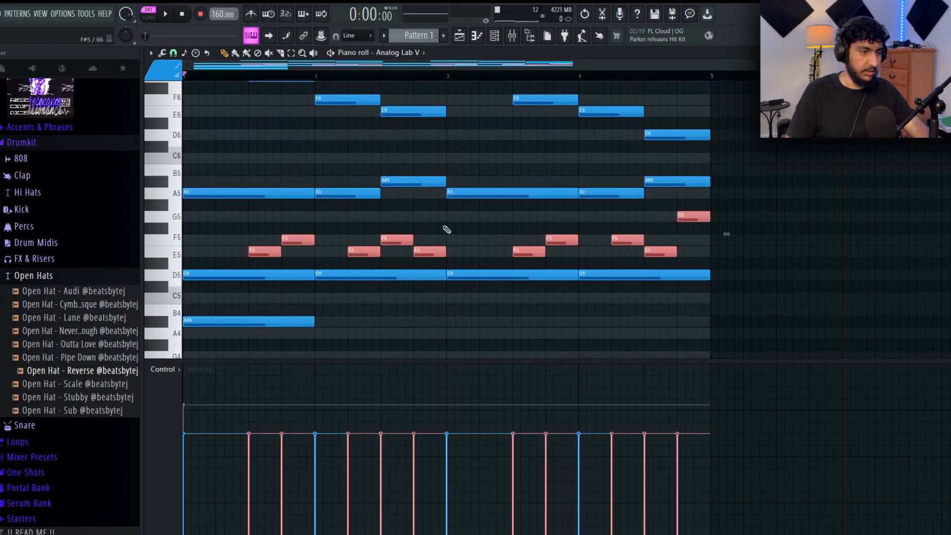
ctrl+click(447, 229)
- Delete the D4, F4 and A#4 chord from bar 1, then undo the deletion
scroll(436, 230, down, 3)
right_click(267, 216)
right_click(262, 274)
right_click(263, 310)
drag(592, 259, 407, 313)
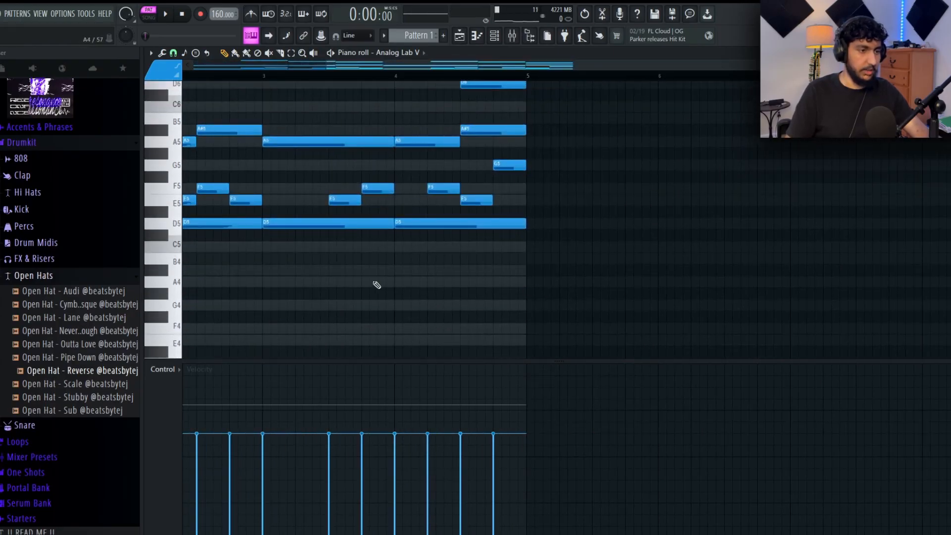
key(ctrl+z)
drag(481, 168, 552, 189)
scroll(504, 225, down, 2)
scroll(502, 294, left, 2)
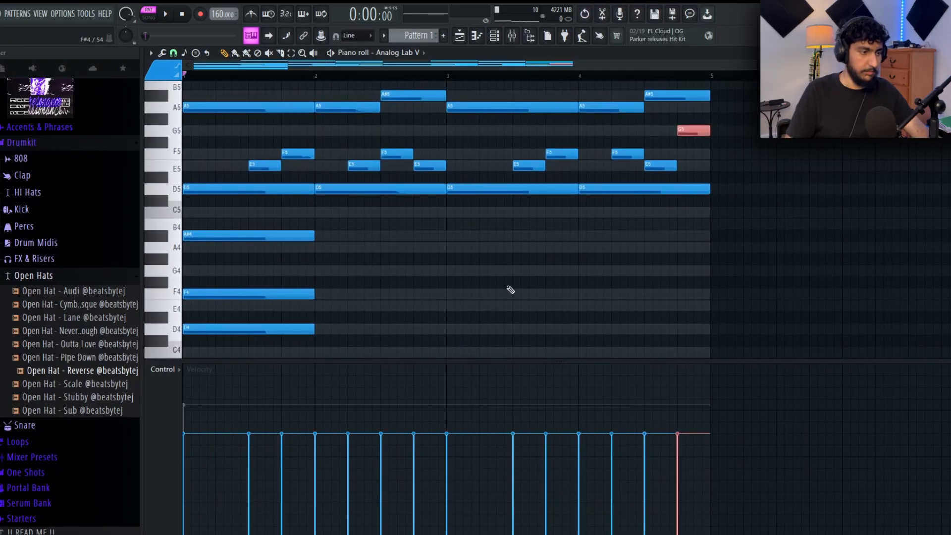
- Change the middle note of the bar 1 chord to G4 and compare the chord with the melody above
right_click(242, 297)
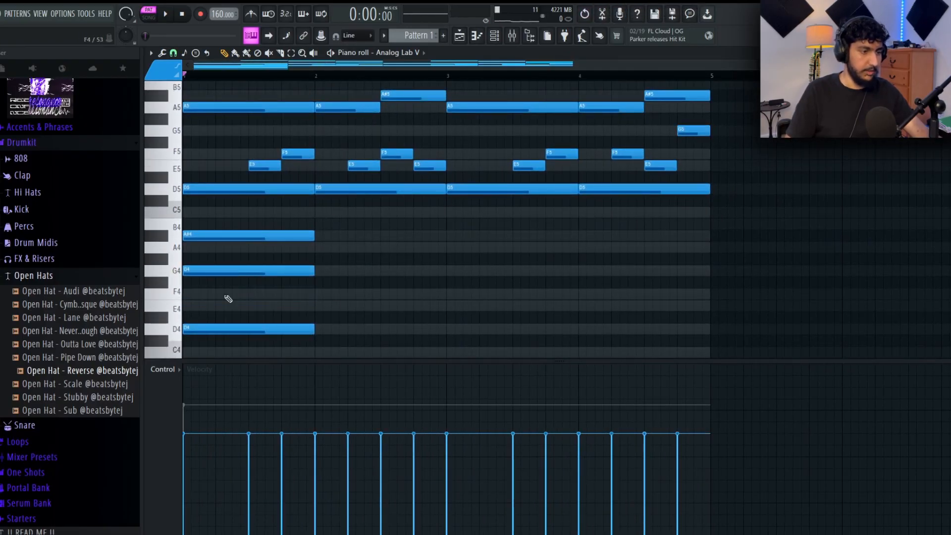
scroll(264, 231, up, 5)
drag(726, 194, 266, 105)
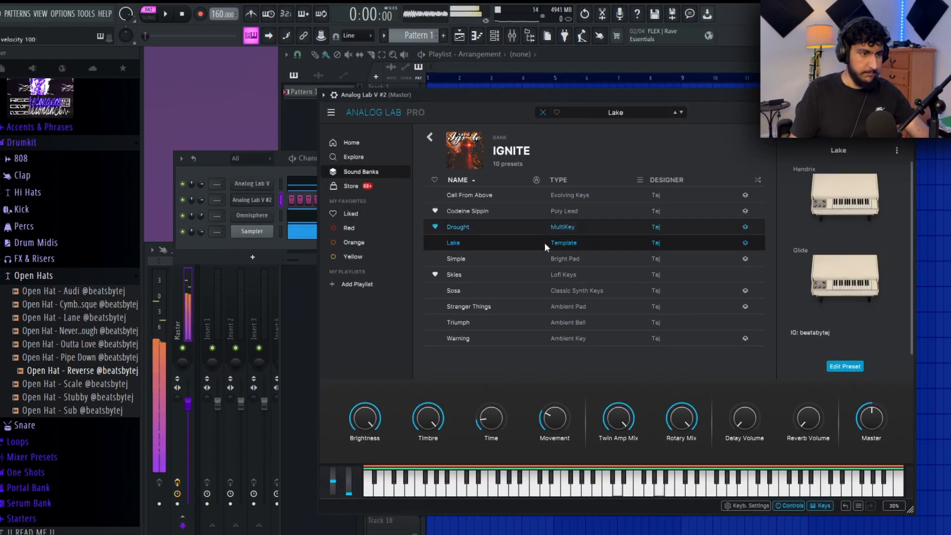
- Load the Simple preset from the IGNITE bank in Analog Lab V #2 and open that channel's piano roll
click(522, 260)
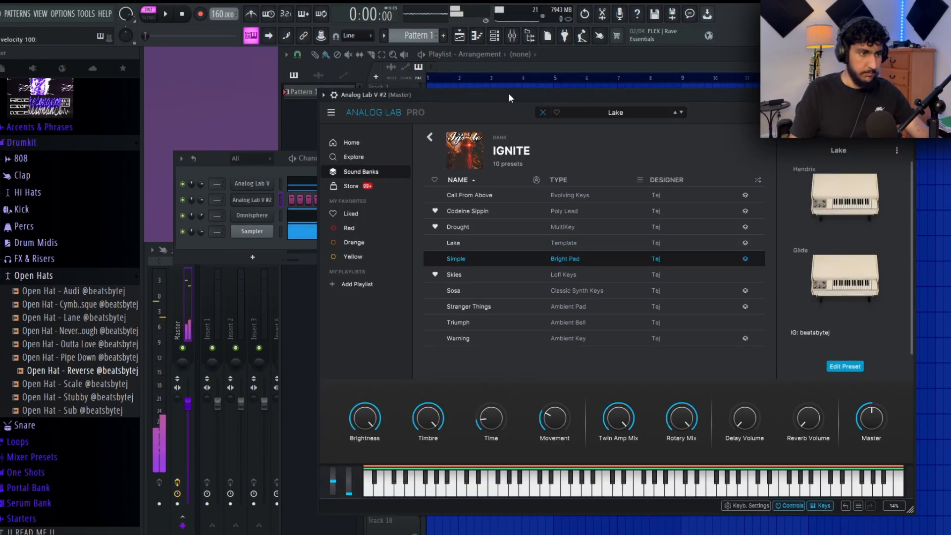
right_click(270, 200)
click(292, 201)
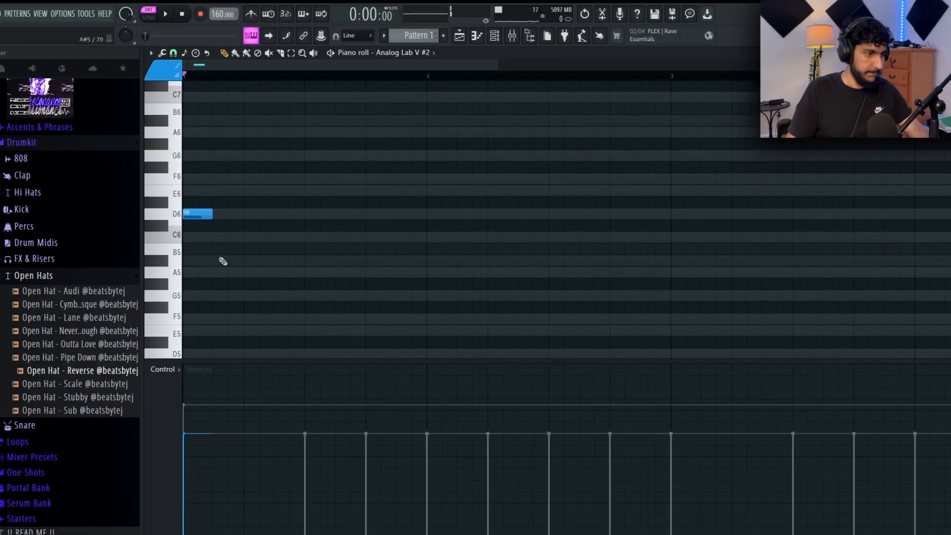
- Build a D6, A#5, A5, F5 phrase in bar 1, duplicate it into the second half, and rework the copy to start A#5, A5
key(space)
drag(346, 335, 195, 147)
key(ctrl+b)
ctrl+click(437, 227)
right_click(318, 214)
click(310, 263)
right_click(346, 262)
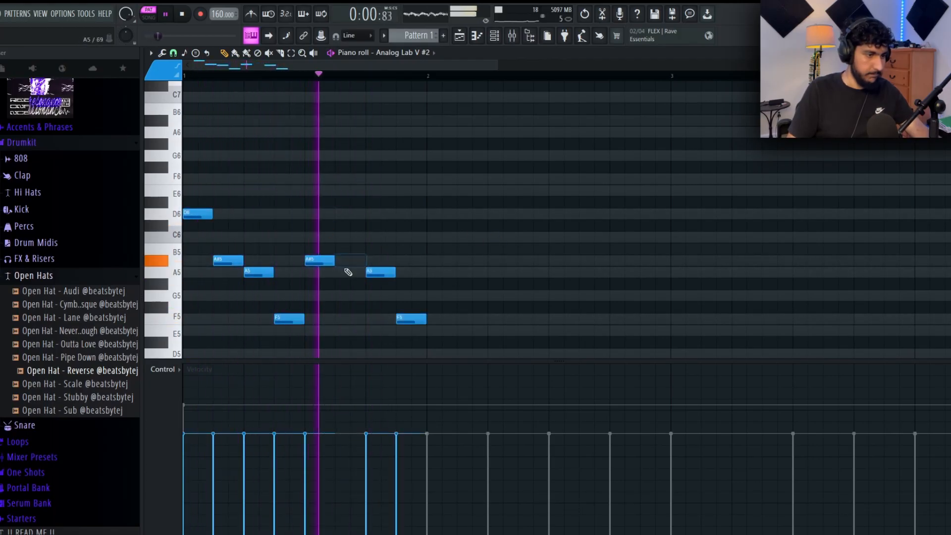
key(space)
click(348, 270)
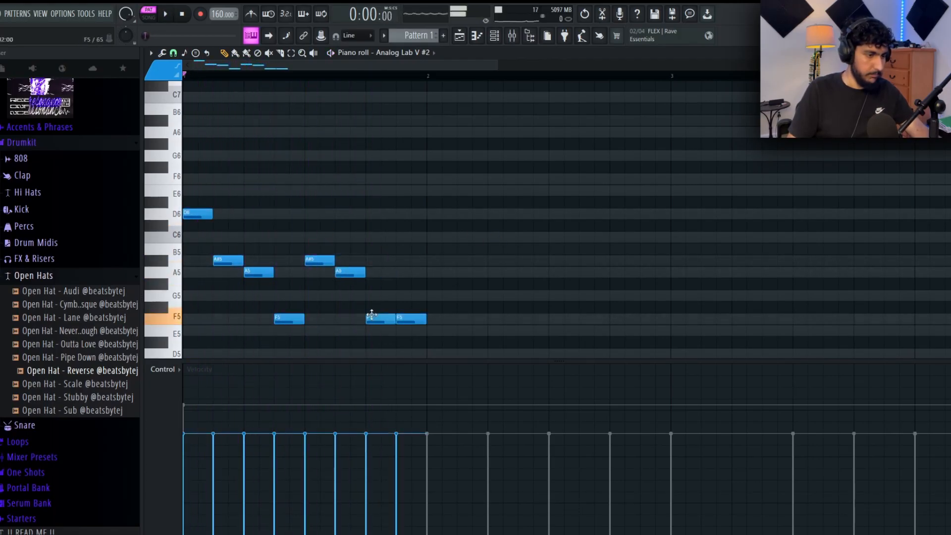
- Finish bar 1 with F5 and E5, duplicate the bar into bar 2, and dismiss the save dialog without saving
key(space)
drag(489, 346, 270, 219)
key(ctrl+b)
key(ctrl+s)
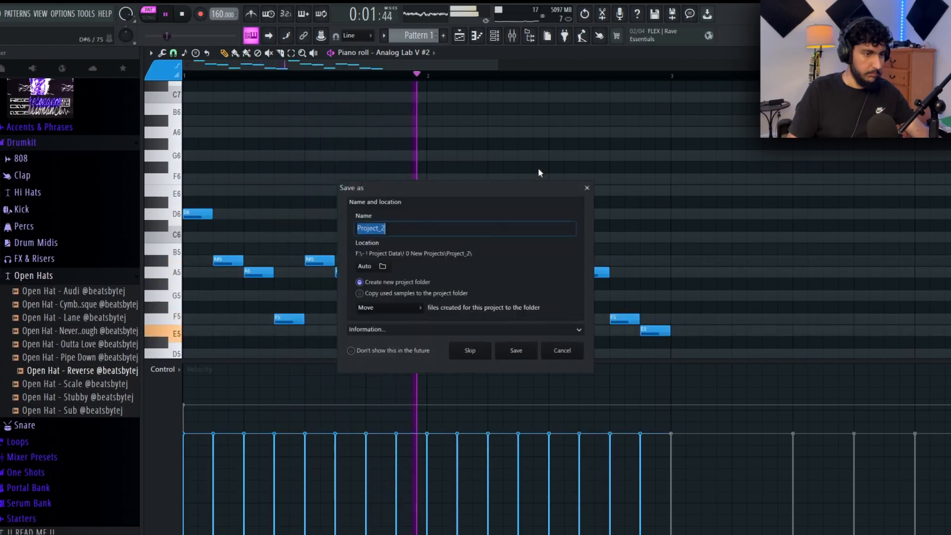
click(587, 188)
- Reorder the last two notes of bar 2 to E5, F5 and duplicate both bars into bars 3 and 4
scroll(654, 197, down, 6)
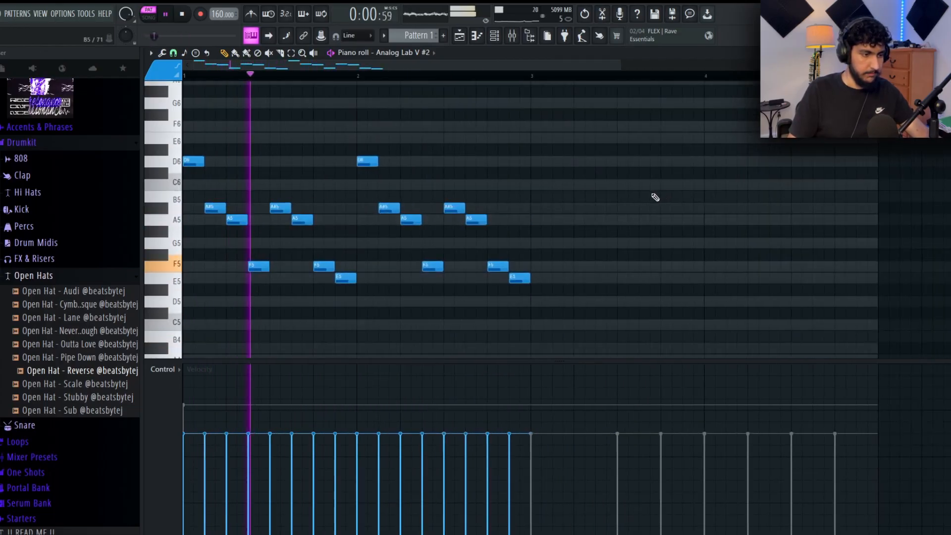
scroll(537, 171, up, 1)
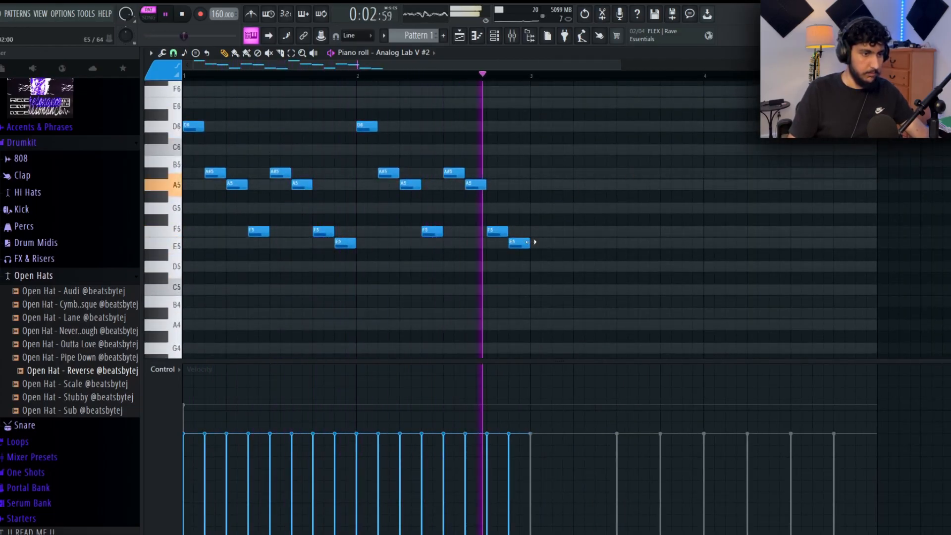
drag(572, 254, 114, 54)
key(ctrl+b)
key(ctrl+d)
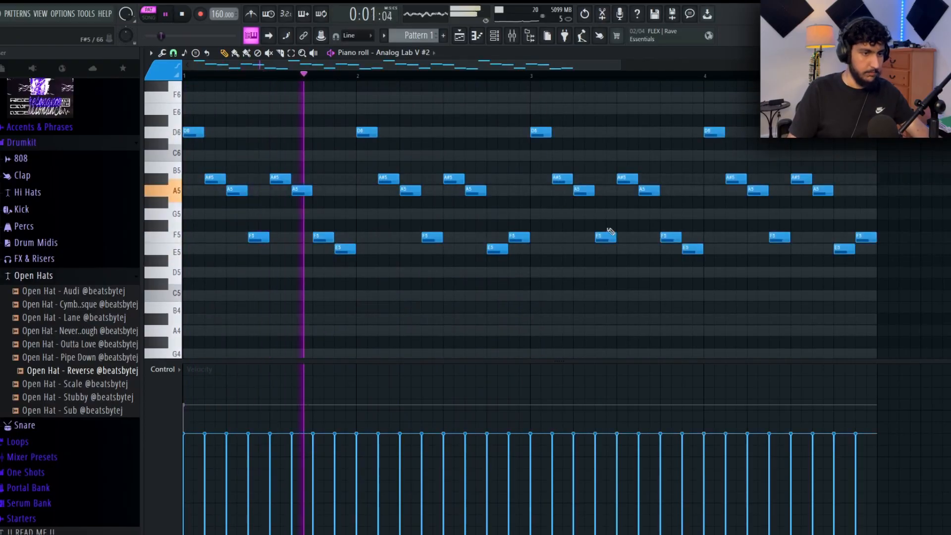
scroll(828, 248, down, 2)
scroll(832, 242, up, 3)
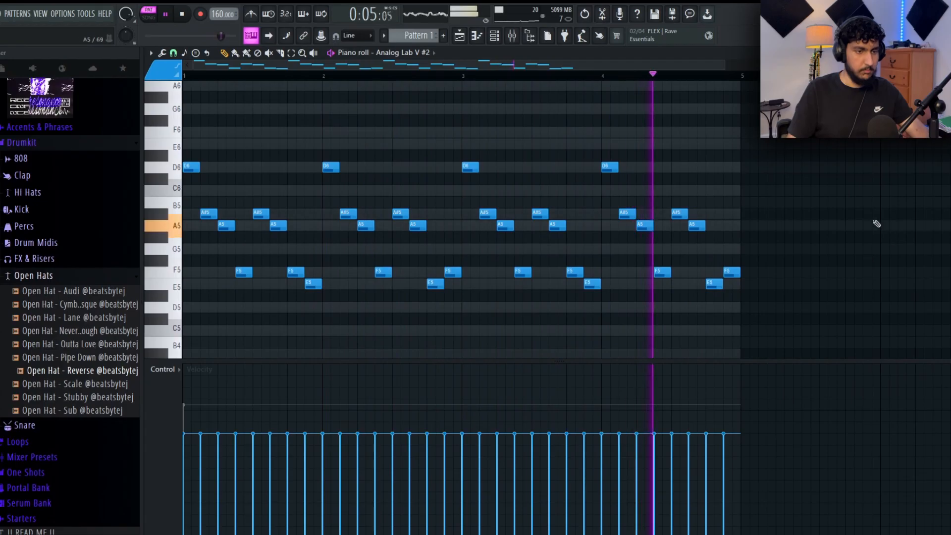
- Replace the last two notes of bar 4 with G5 and A5 and play the pattern to check the ending
key(space)
right_click(732, 272)
right_click(714, 283)
click(733, 229)
key(space)
scroll(801, 242, up, 1)
scroll(799, 249, down, 1)
key(space)
drag(858, 315, 839, 228)
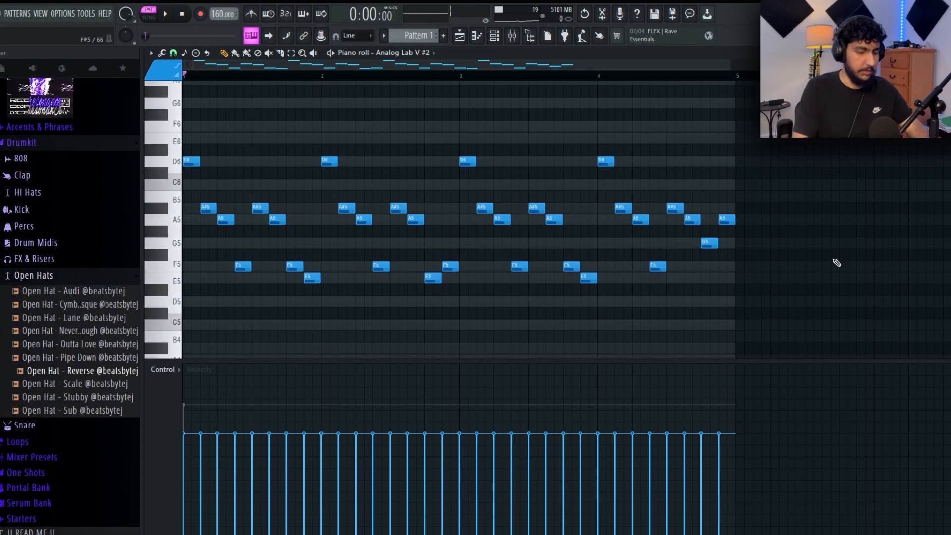
- Transpose the whole arpeggio up one octave and raise the velocity of all its notes evenly
key(ctrl+Up)
key(space)
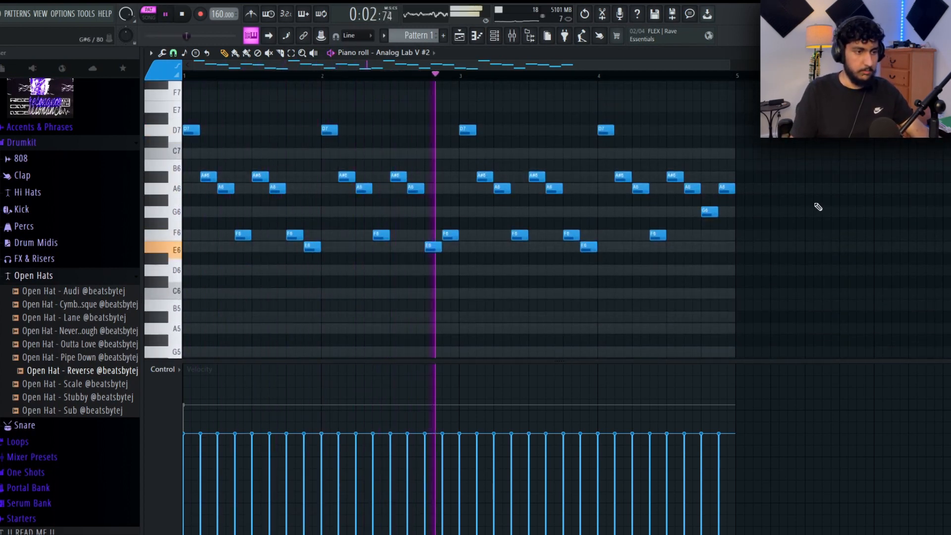
key(ctrl+a)
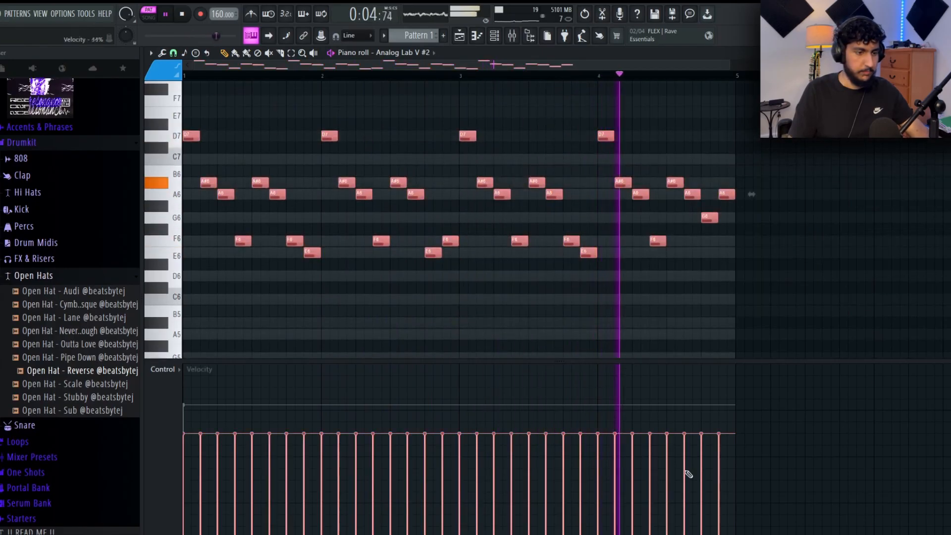
drag(723, 443, 134, 399)
ctrl+click(902, 137)
- View the channel rack, return to the Analog Lab V #2 piano roll and play back the arpeggio
key(F7)
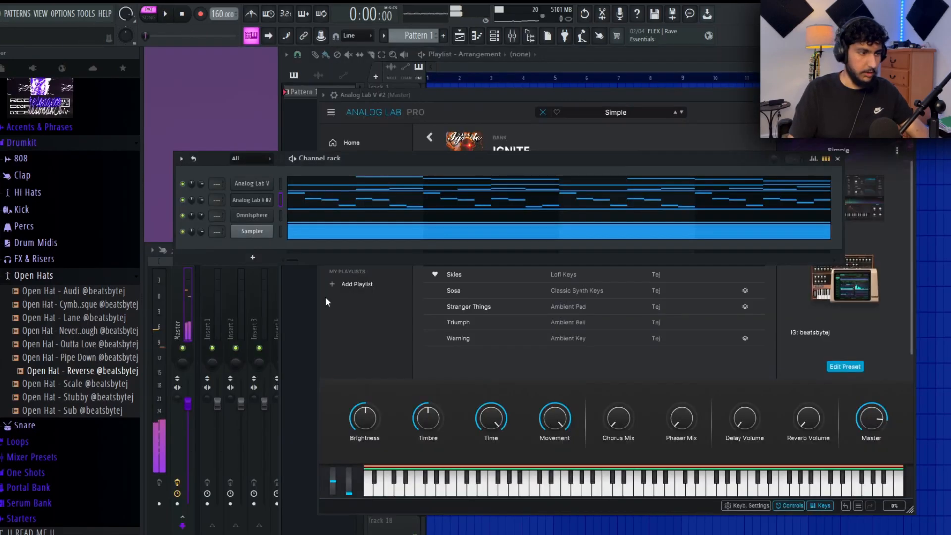
key(F7)
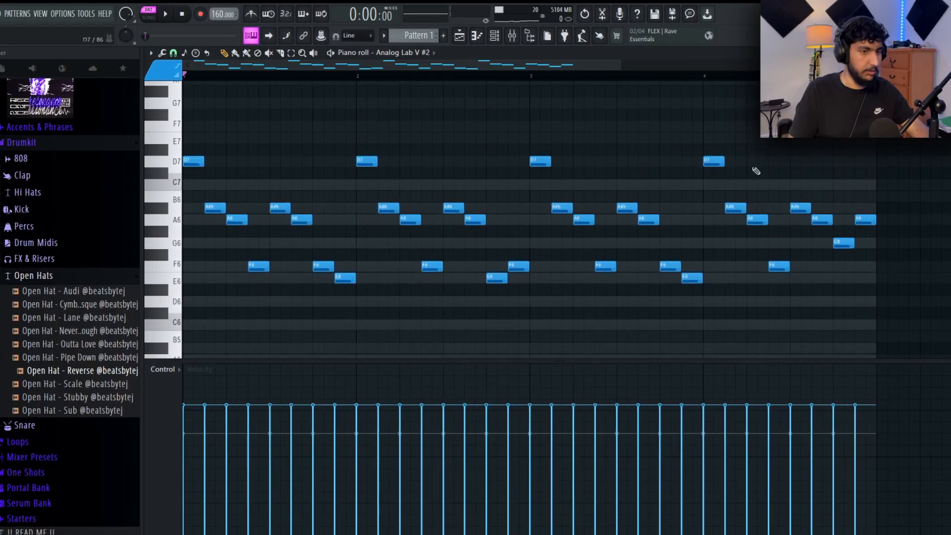
key(space)
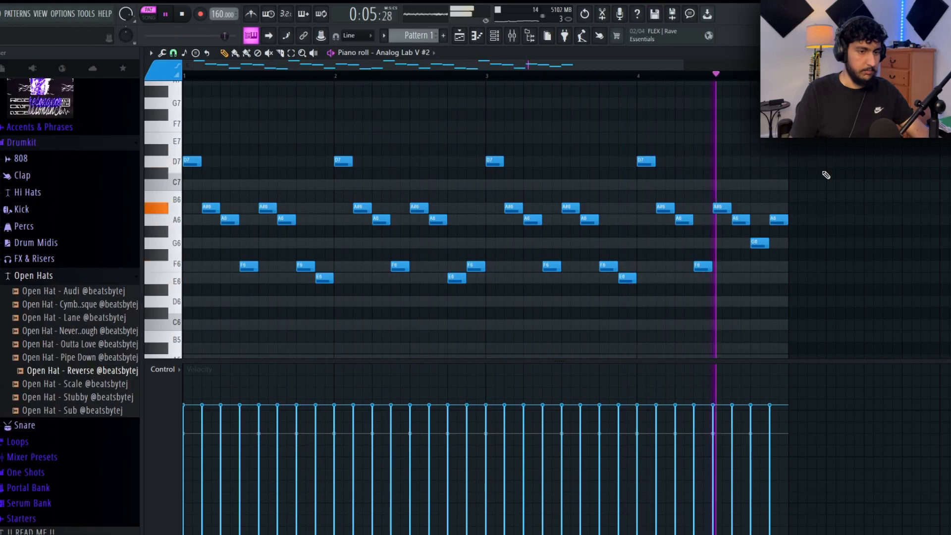
key(space)
- Examine the arpeggio's distinct pitches in bar 1 and its altered ending in bar 4
drag(849, 307, 813, 184)
scroll(813, 183, down, 1)
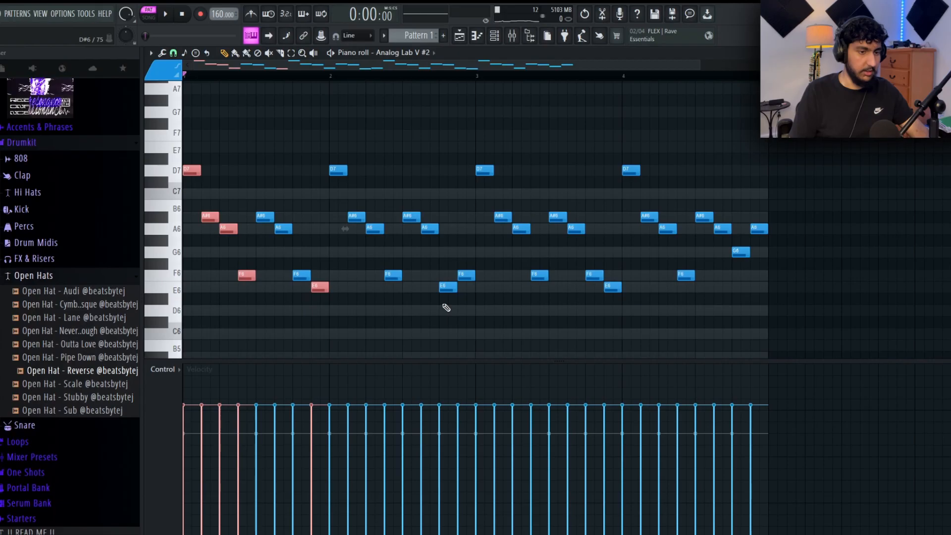
drag(808, 282, 723, 227)
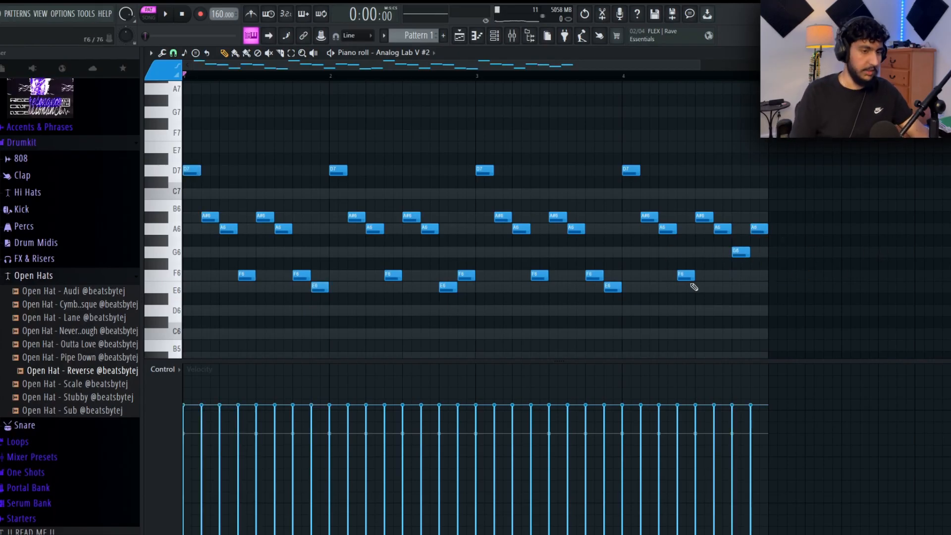
drag(187, 153, 310, 340)
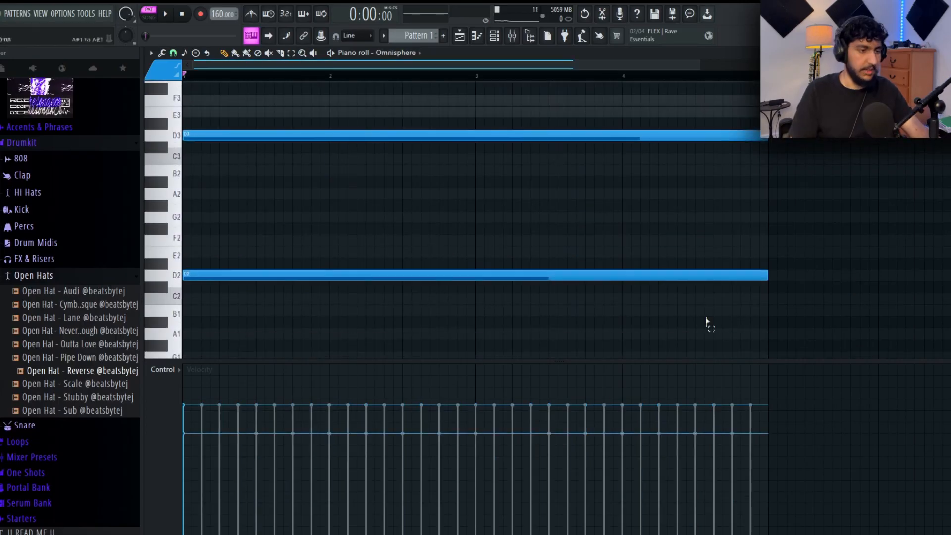
- Review the sustained Omnisphere notes, then switch to the Analog Lab V piano roll and examine the melody notes
key(ctrl+a)
click(411, 54)
click(401, 122)
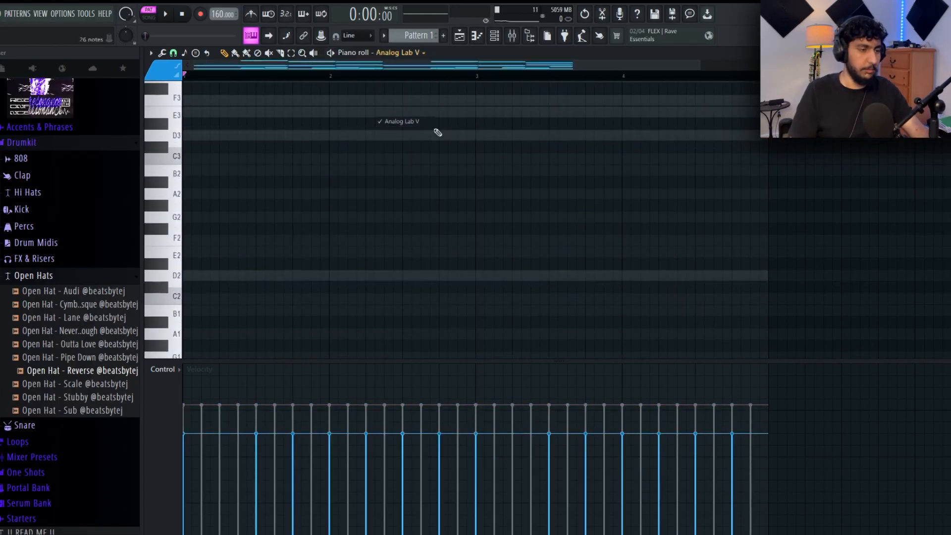
drag(732, 287, 190, 85)
drag(848, 349, 149, 95)
ctrl+click(833, 202)
- Switch back to the Analog Lab V #2 piano roll and examine the arpeggio notes across all four bars
click(406, 54)
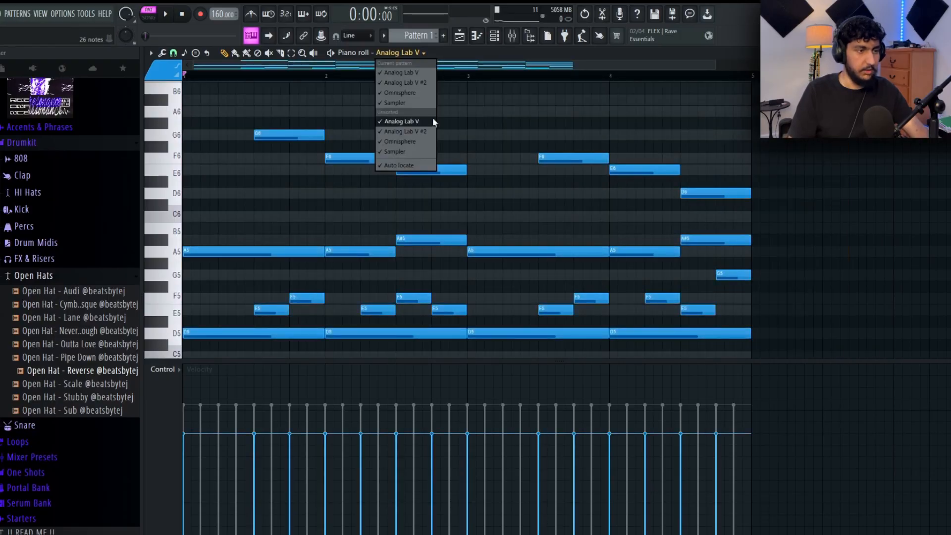
click(403, 131)
ctrl+right_click(792, 242)
drag(886, 302, 158, 88)
ctrl+click(588, 153)
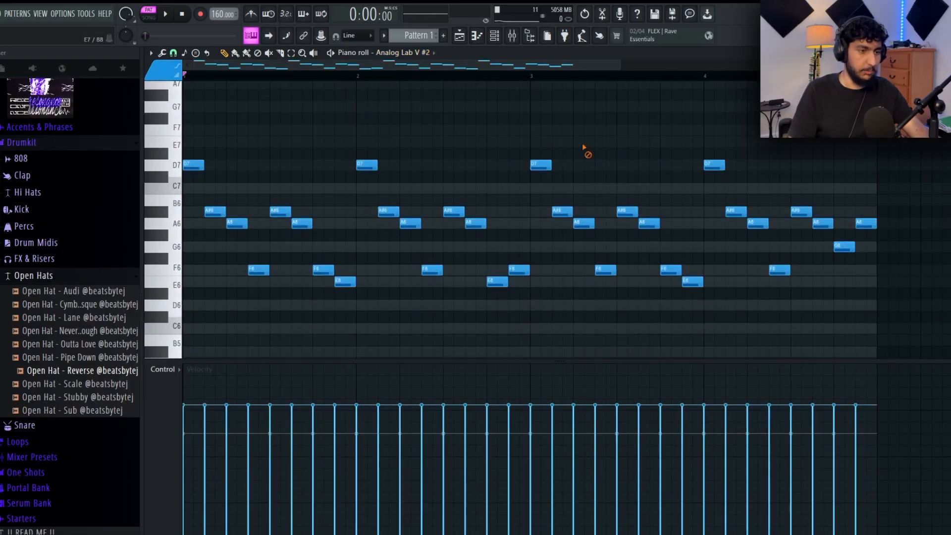
scroll(591, 150, down, 1)
scroll(593, 149, down, 1)
scroll(296, 238, down, 4)
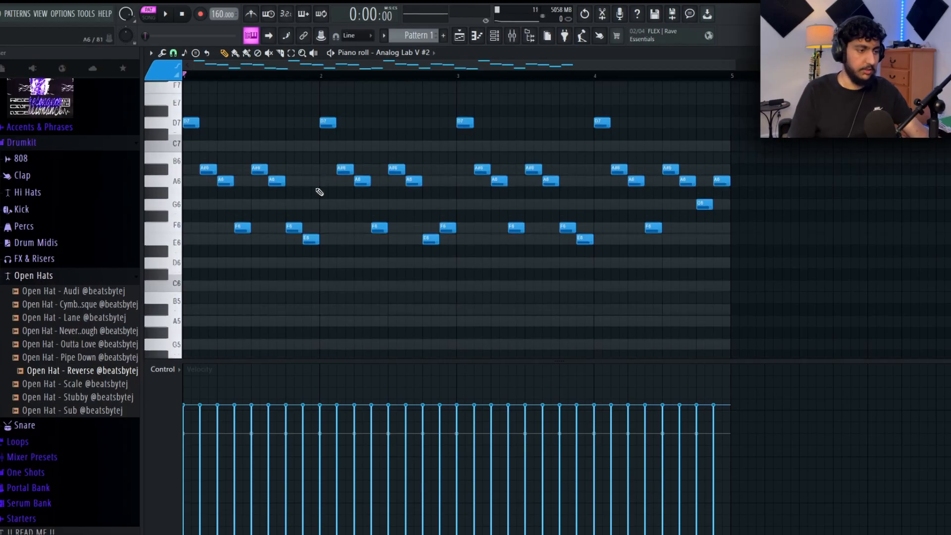
scroll(606, 161, up, 4)
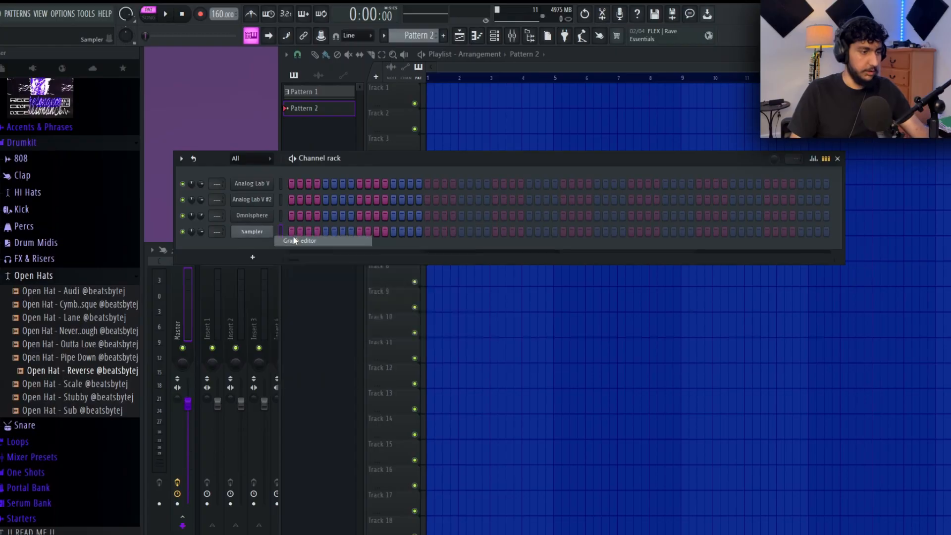
- Open the Sampler's piano roll in Pattern 2 and stamp a four-bar Minor Natural (Aeolian) scale rooted on D6
right_click(262, 232)
click(270, 232)
click(185, 54)
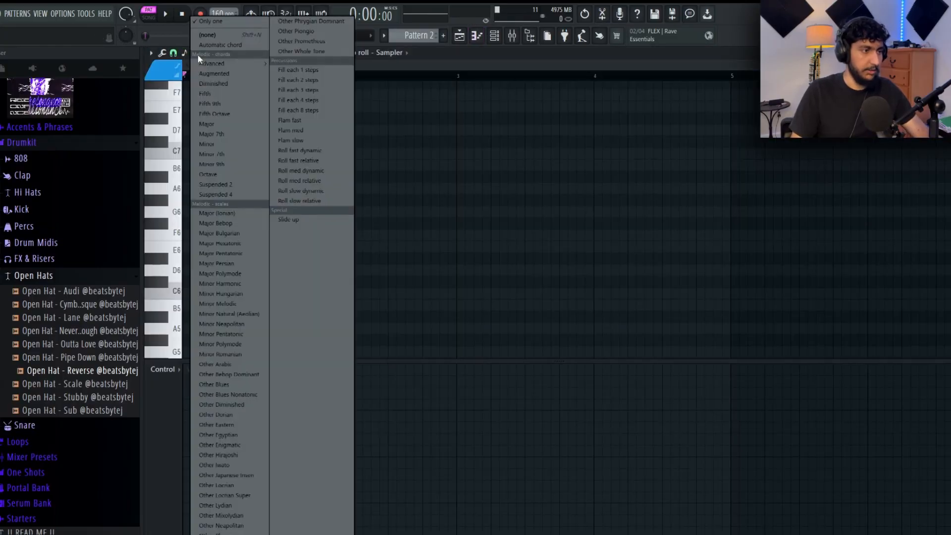
click(246, 317)
drag(194, 234, 185, 271)
scroll(597, 327, down, 2)
key(ctrl+a)
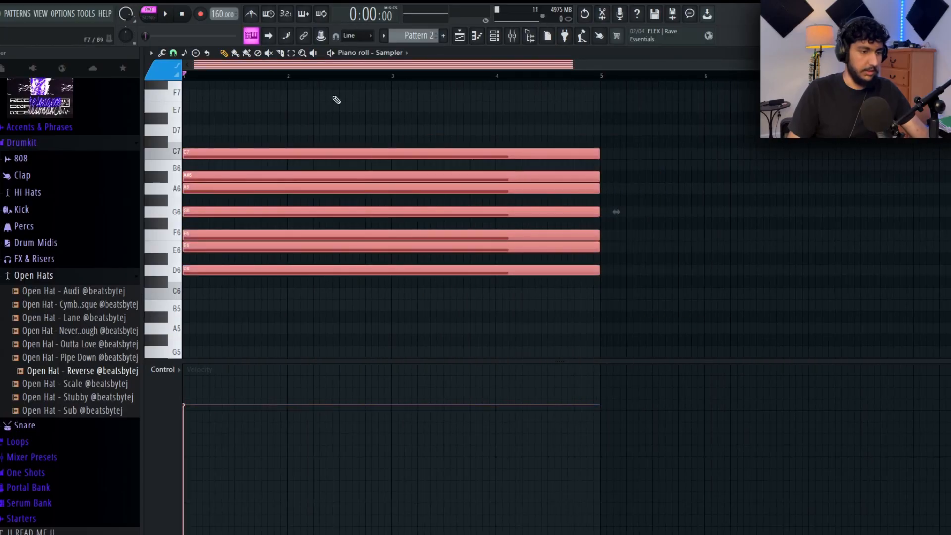
key(ctrl+d)
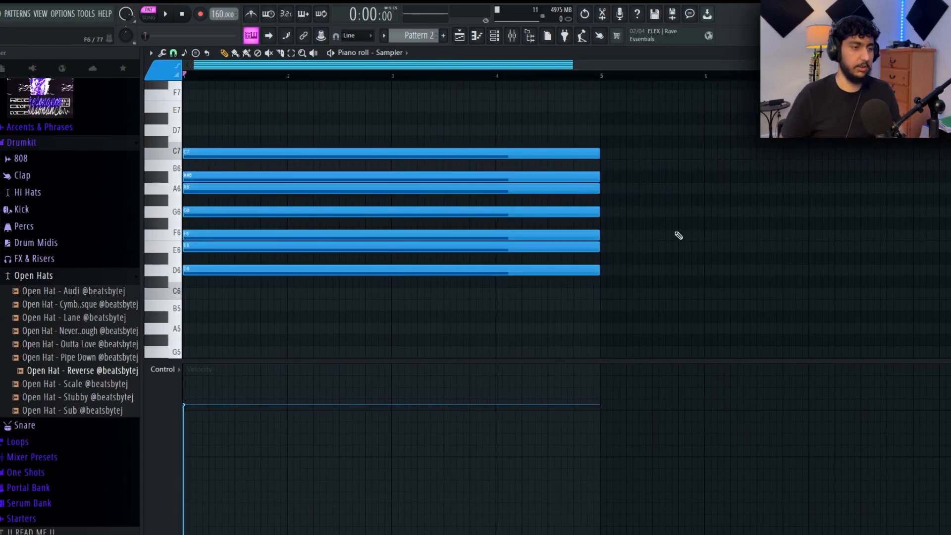
- Examine the stamped D natural minor scale notes from D6 to C7
drag(530, 124, 429, 314)
drag(603, 299, 297, 277)
right_click(647, 315)
drag(645, 314, 535, 130)
right_click(729, 193)
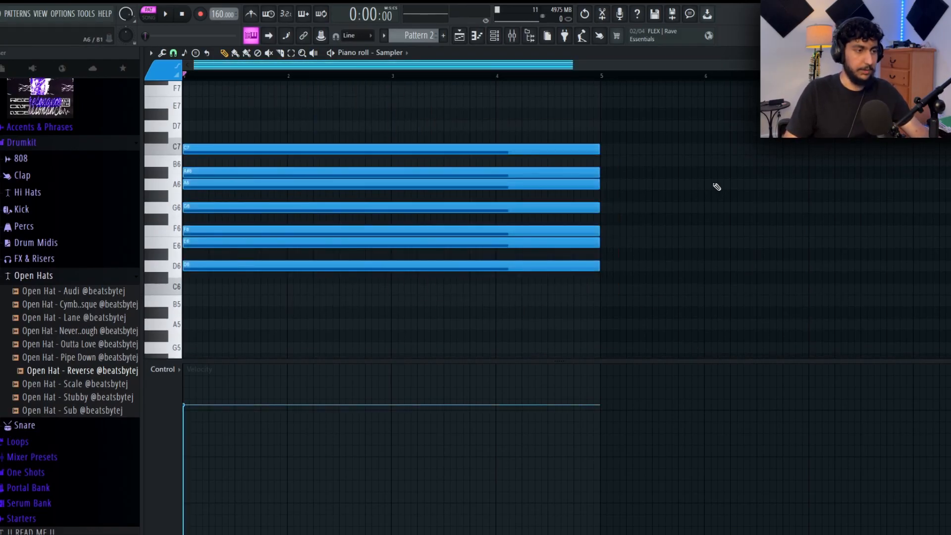
right_click(256, 173)
drag(586, 132, 373, 157)
right_click(616, 153)
drag(426, 249, 254, 293)
right_click(444, 297)
drag(407, 262, 397, 286)
right_click(686, 260)
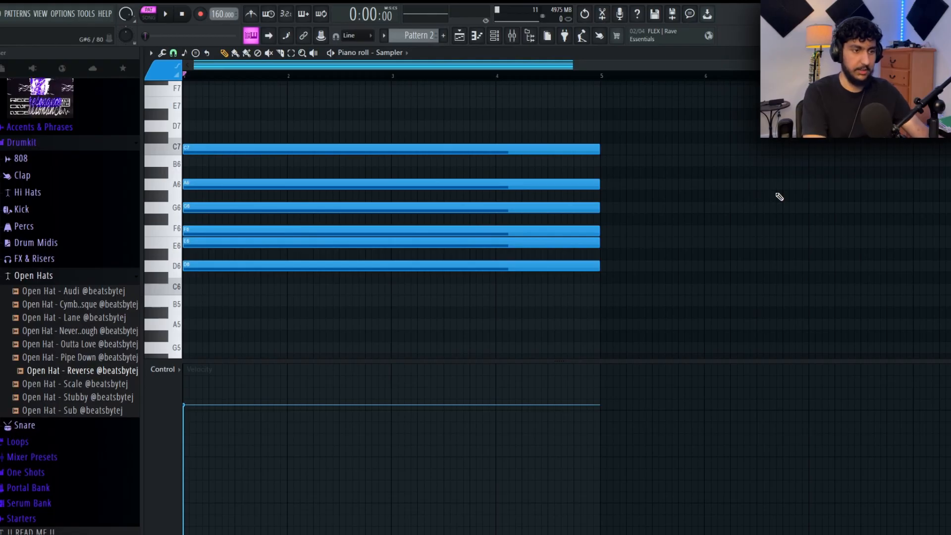
key(ctrl+z)
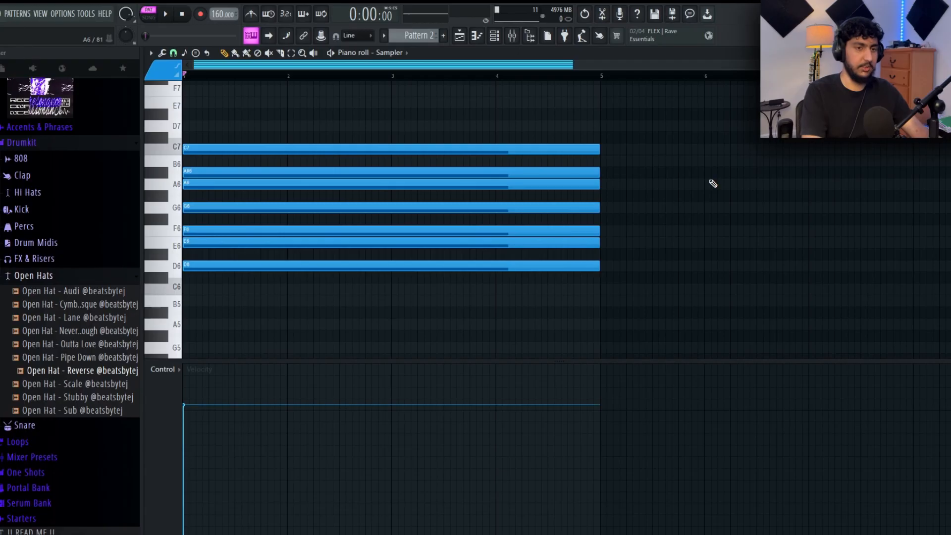
- Copy the whole D natural minor scale down through the lower octaves as far as D3
key(ctrl+a)
mouse_move(201, 267)
mouse_down()
mouse_move(201, 380)
mouse_move(193, 276)
mouse_move(188, 357)
mouse_move(187, 326)
mouse_move(191, 335)
mouse_up()
scroll(473, 257, down, 2)
drag(212, 258, 215, 305)
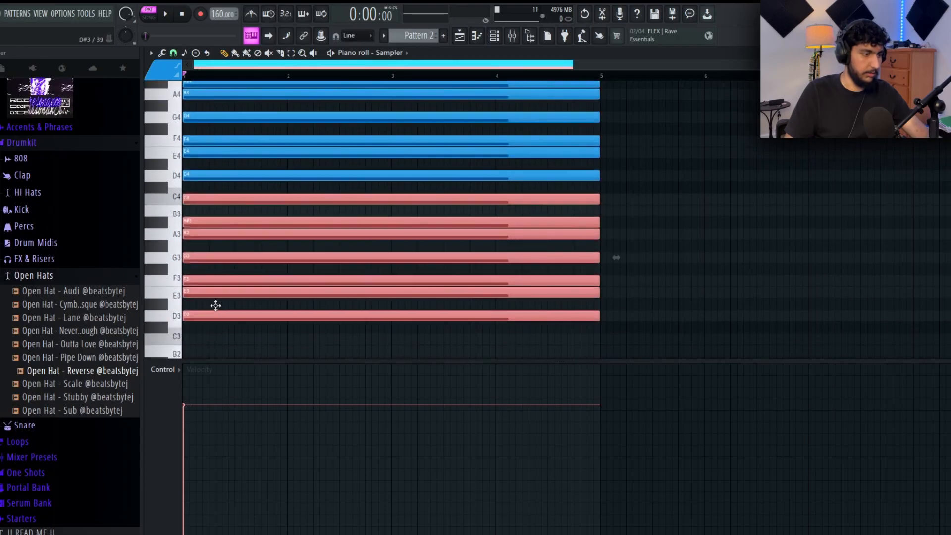
key(ctrl+d)
- Open Omnisphere's piano roll in Pattern 2 and draw consecutive D4, C4 and A#3 notes, extending A#3 to the start of bar 3
key(Down)
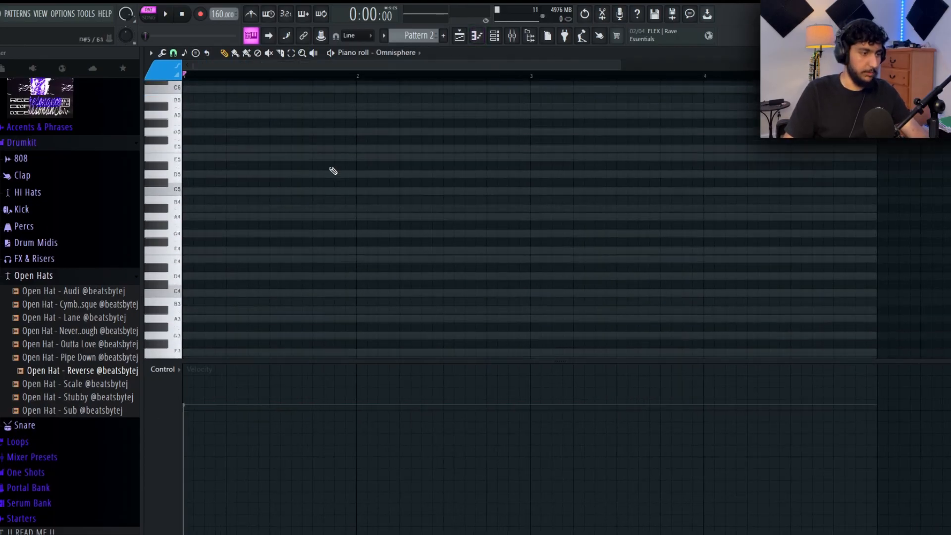
scroll(331, 223, down, 2)
scroll(263, 194, up, 2)
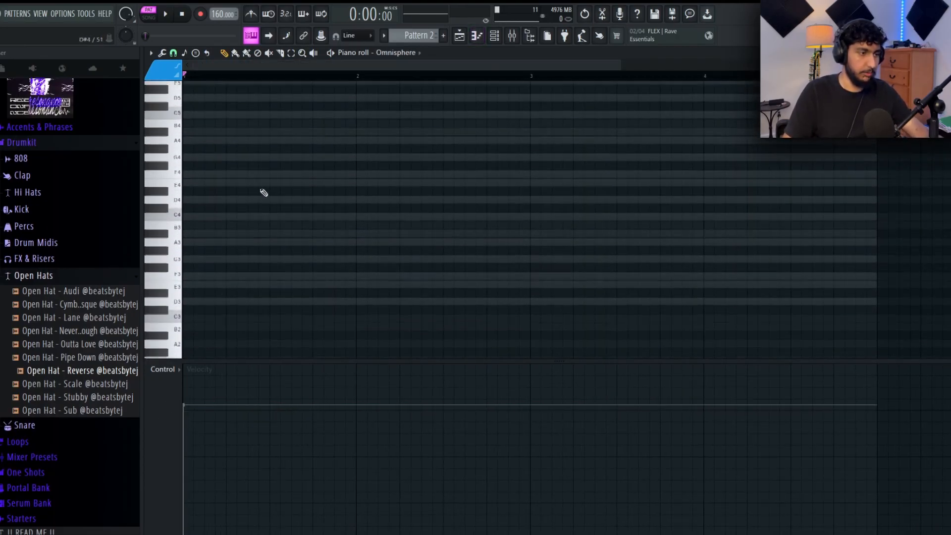
click(207, 203)
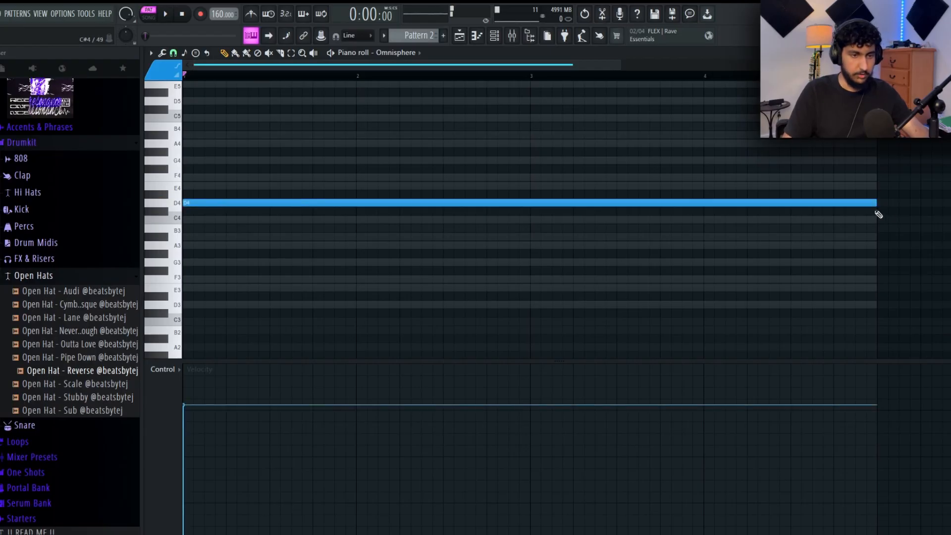
drag(874, 203, 248, 198)
scroll(215, 214, up, 3)
drag(403, 231, 343, 232)
drag(565, 251, 461, 251)
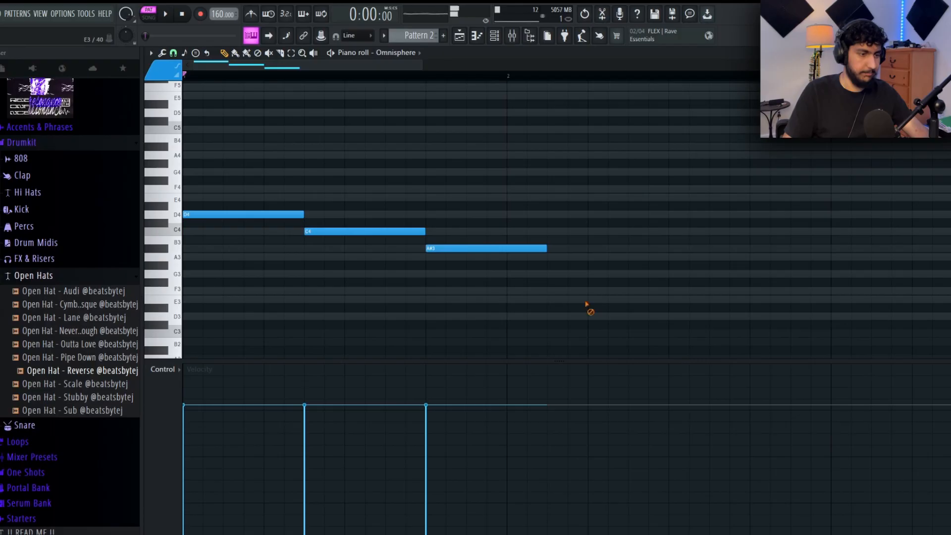
drag(543, 248, 845, 255)
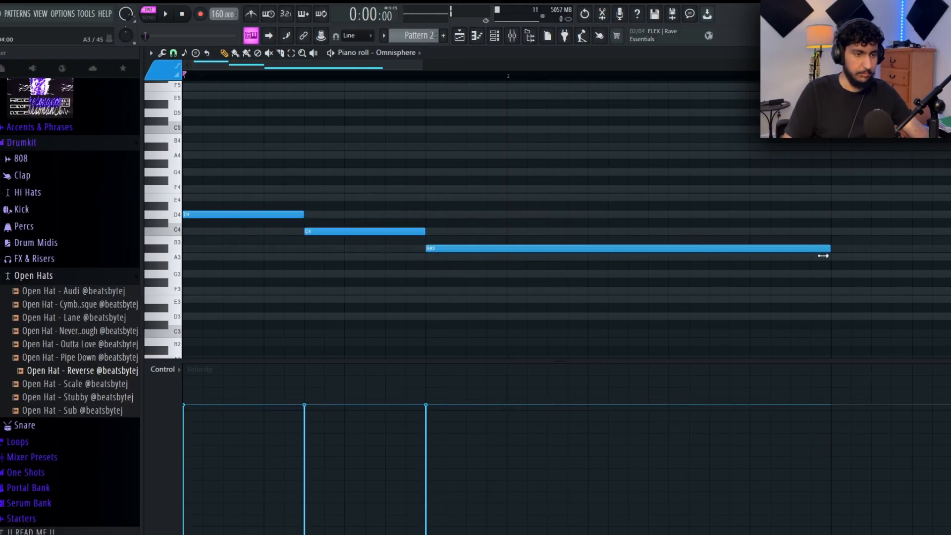
- Play back the descending three-note Omnisphere phrase
key(ctrl+a)
key(ctrl+d)
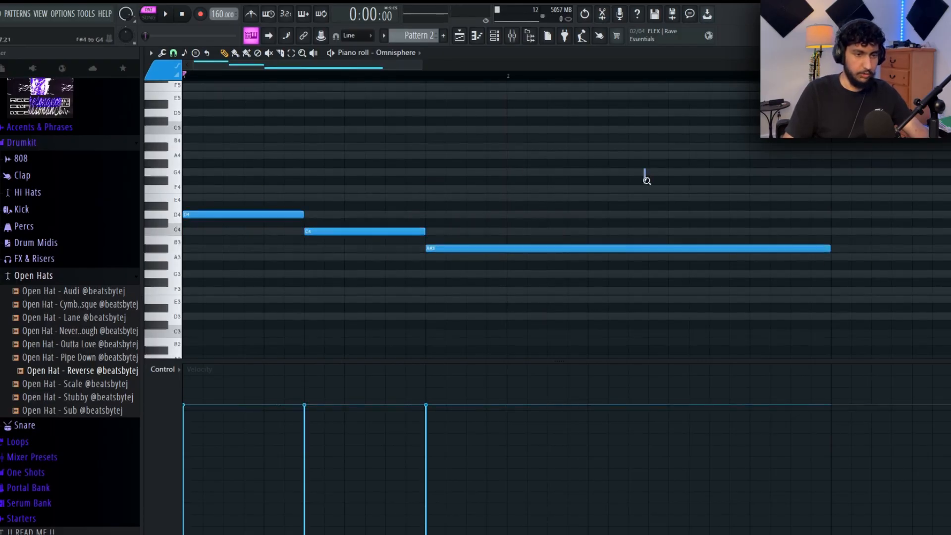
ctrl+right_click(648, 178)
ctrl+right_click(629, 188)
scroll(388, 185, up, 1)
key(space)
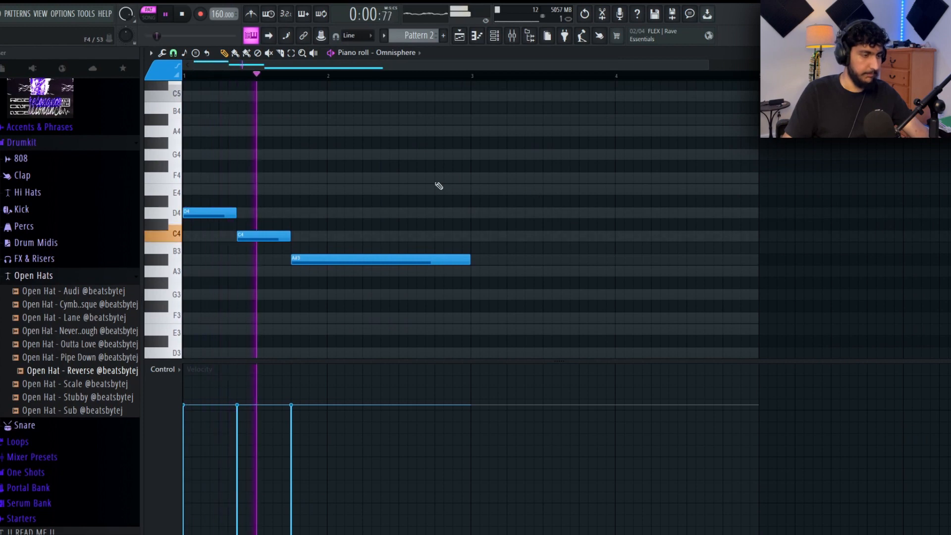
scroll(519, 210, up, 1)
key(space)
- Lengthen D4 and C4 to three beats each and shift A#3 so it runs to the start of bar 4
drag(372, 267, 696, 275)
drag(285, 241, 431, 264)
key(ctrl+l)
- Fill bar 4 with a G3 note and play back the four-bar phrase
key(space)
drag(898, 275, 715, 241)
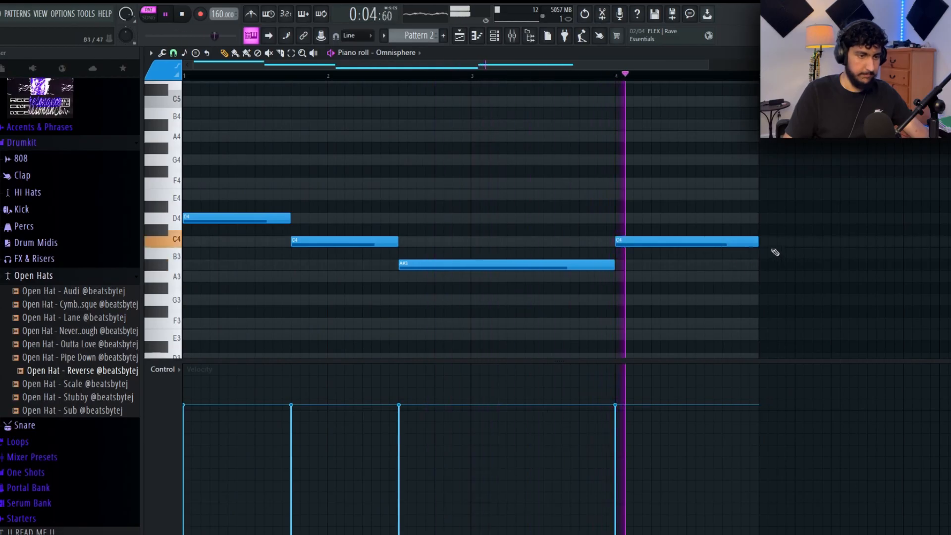
drag(757, 241, 758, 300)
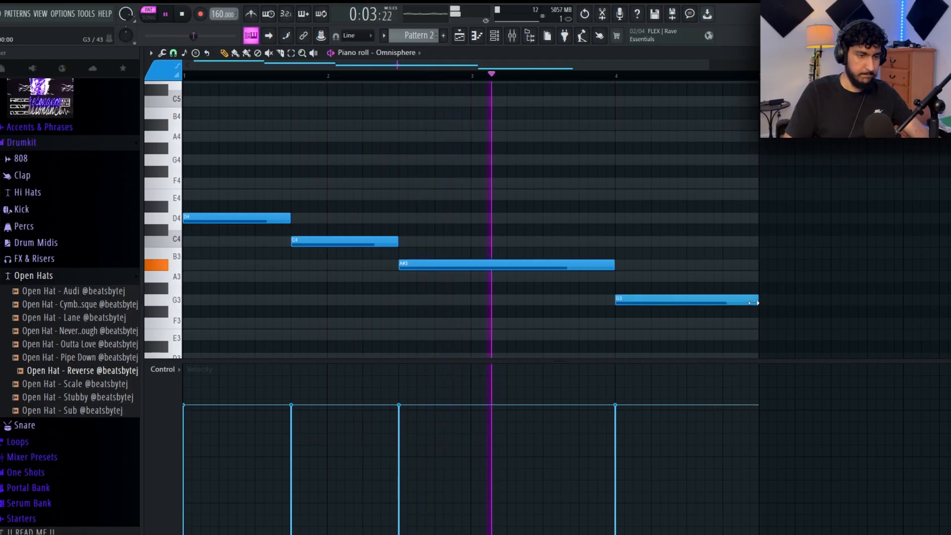
scroll(792, 208, down, 1)
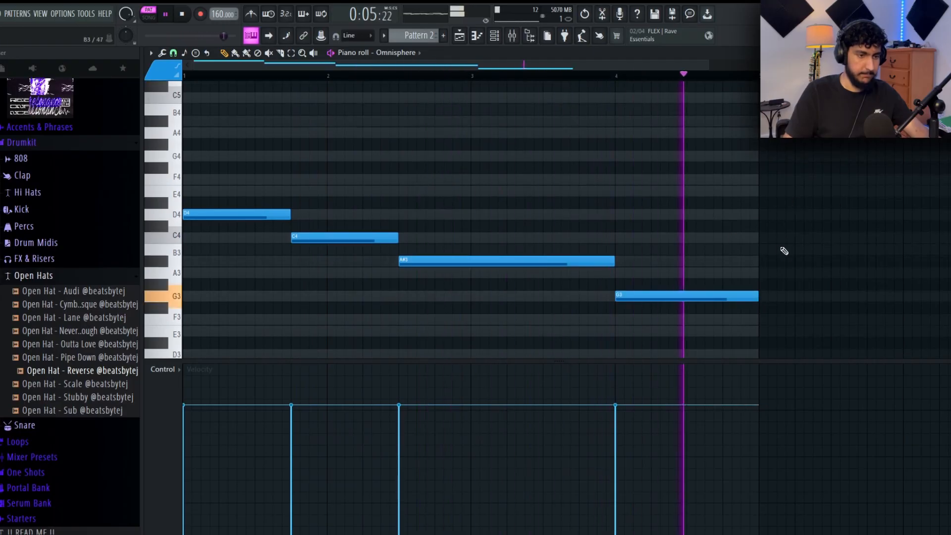
key(space)
- Duplicate the phrase from bar 5 and rework the copy into a rising A#3, C4 and long D4, dropping the final G3
key(ctrl+a)
key(ctrl+b)
key(ctrl+d)
drag(348, 215, 348, 284)
mouse_move(477, 237)
mouse_down()
mouse_move(470, 261)
mouse_move(479, 247)
mouse_up()
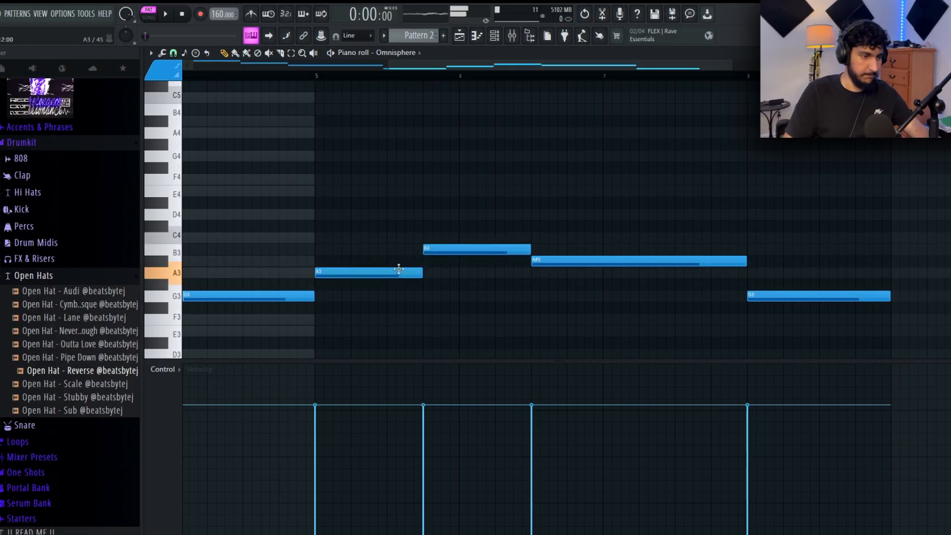
drag(398, 269, 399, 261)
drag(452, 248, 452, 237)
drag(562, 261, 554, 214)
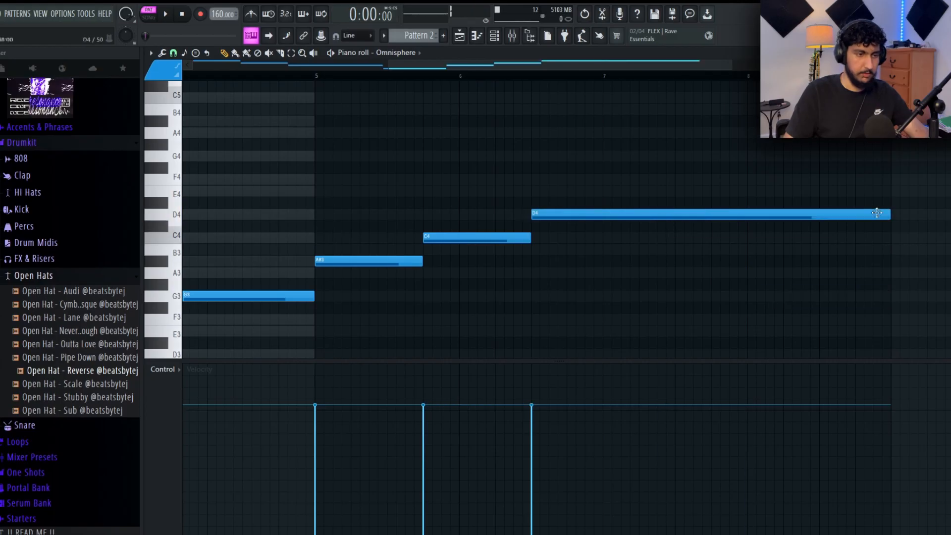
scroll(458, 148, down, 3)
- Examine the descending and rising halves of the Omnisphere bass phrase by selecting their notes in turn
key(ctrl+a)
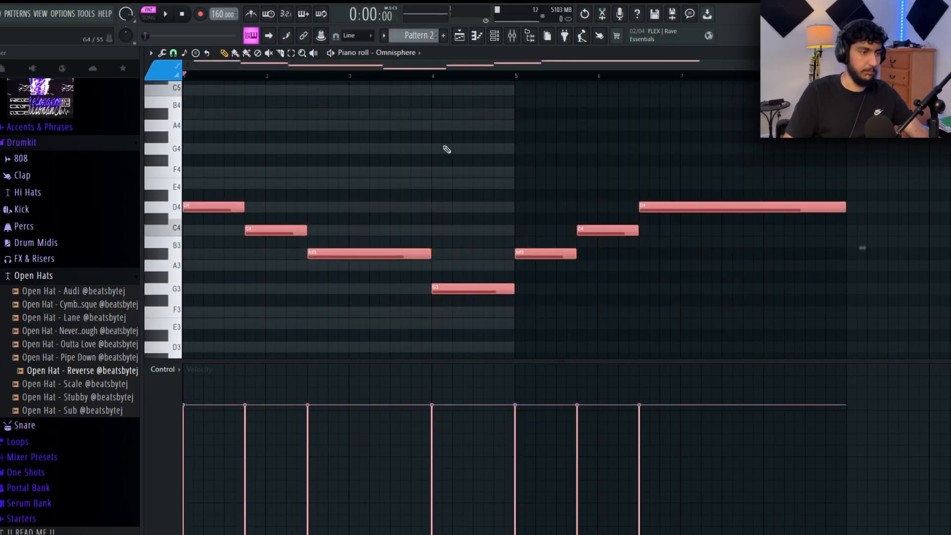
key(ctrl+d)
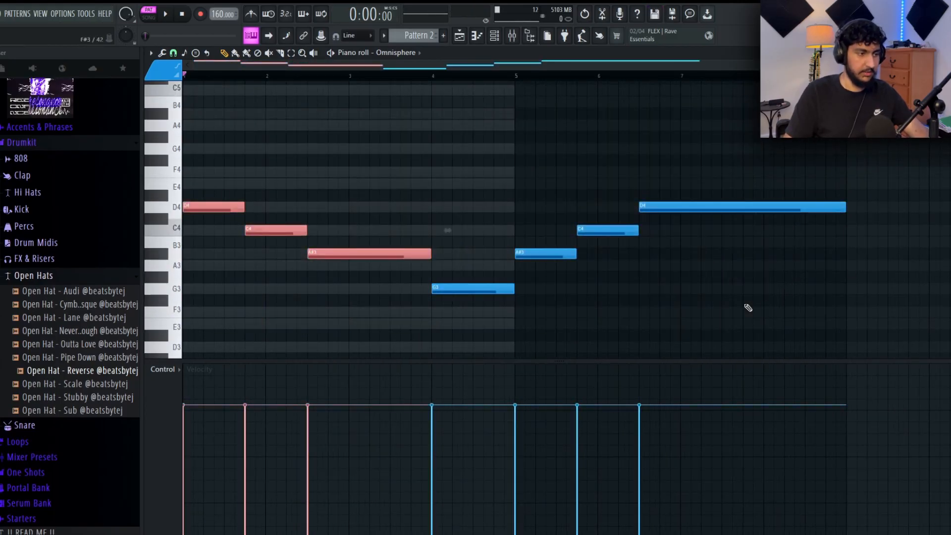
key(ctrl+d)
drag(499, 302, 470, 275)
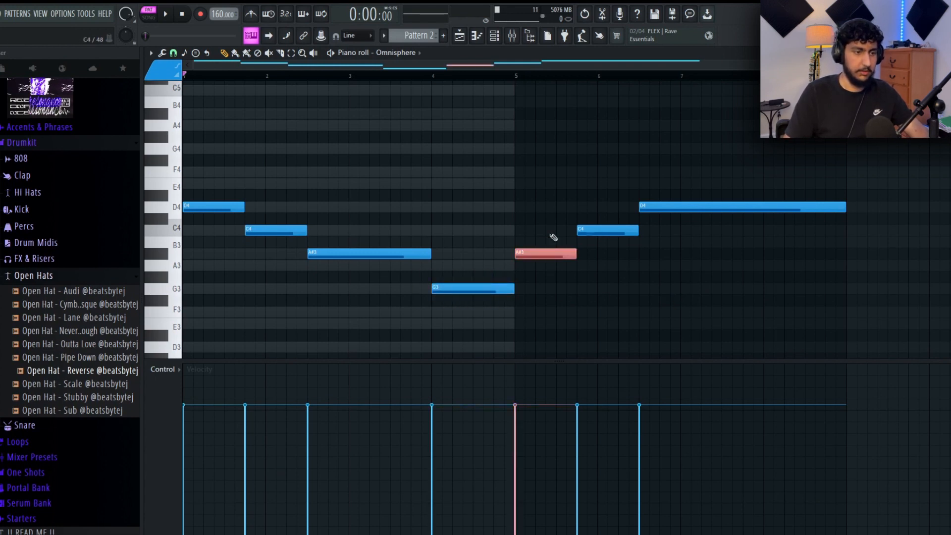
drag(718, 191, 697, 229)
ctrl+click(685, 292)
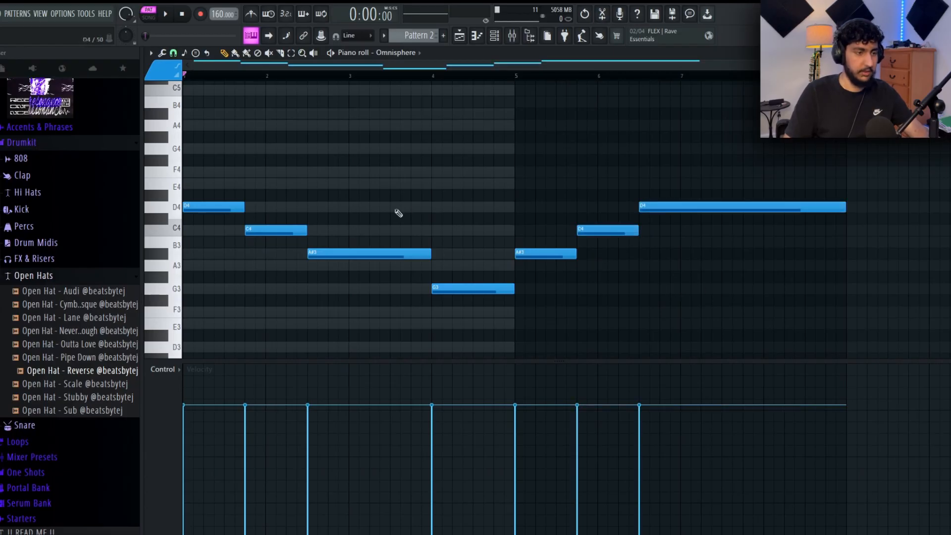
- Copy the entire bass phrase up one octave so the upper copy starts on D5
scroll(385, 218, up, 2)
drag(513, 189, 546, 183)
key(ctrl+a)
drag(226, 223, 201, 201)
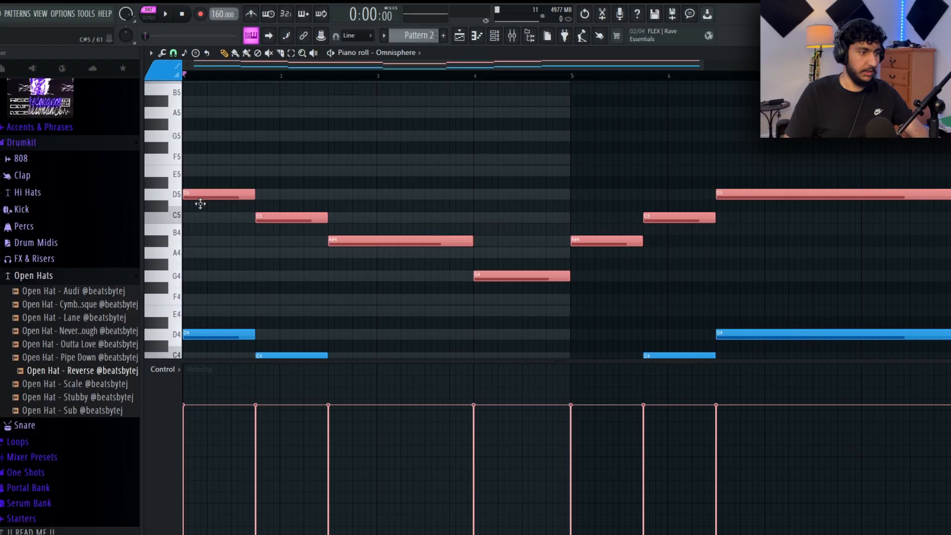
ctrl+click(499, 189)
- Add F5 and A5 above the opening D5 with matching lengths to form a triad, and play it back
scroll(248, 148, up, 3)
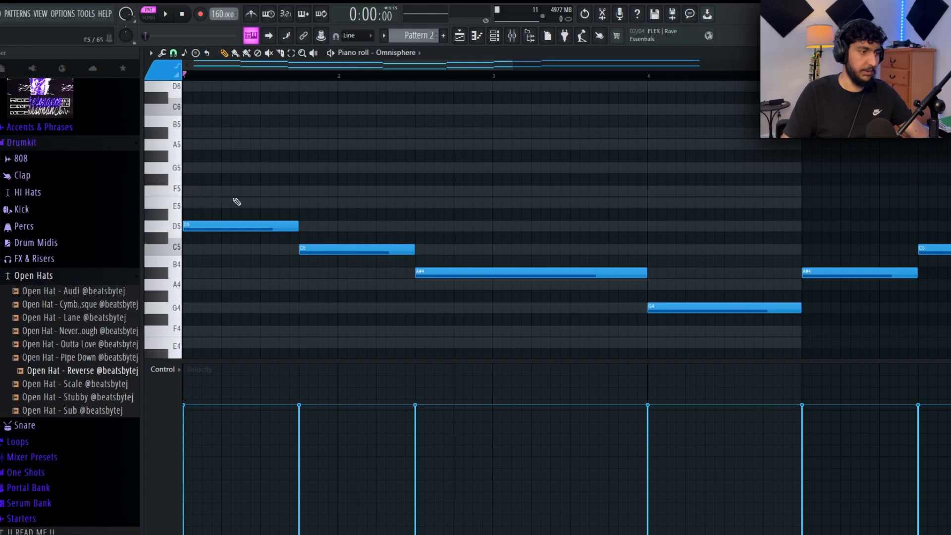
click(190, 197)
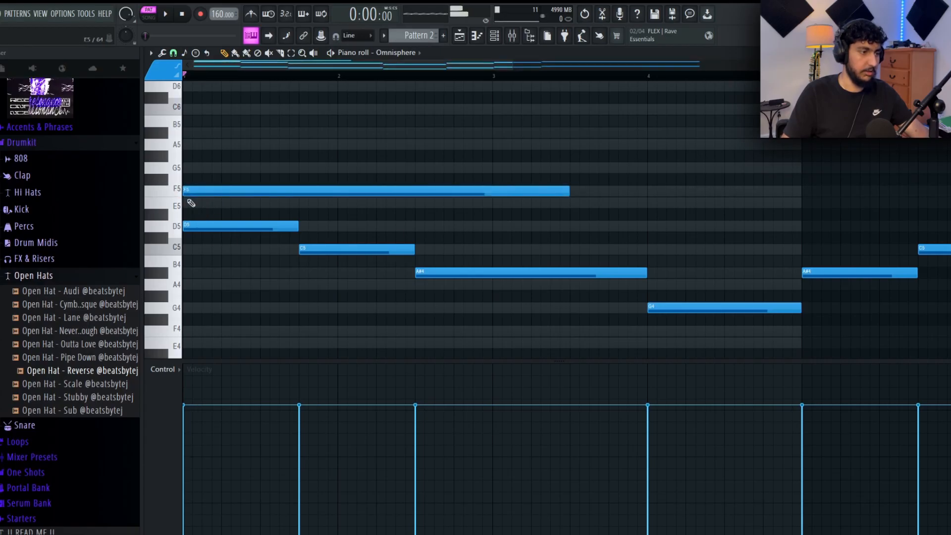
drag(561, 190, 299, 190)
click(201, 144)
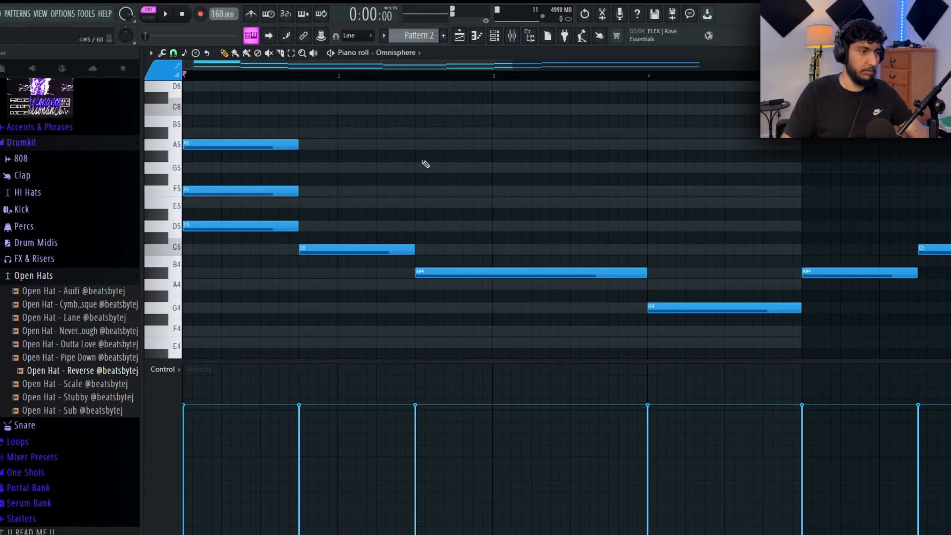
ctrl+drag(310, 235, 221, 76)
ctrl+click(468, 176)
key(space)
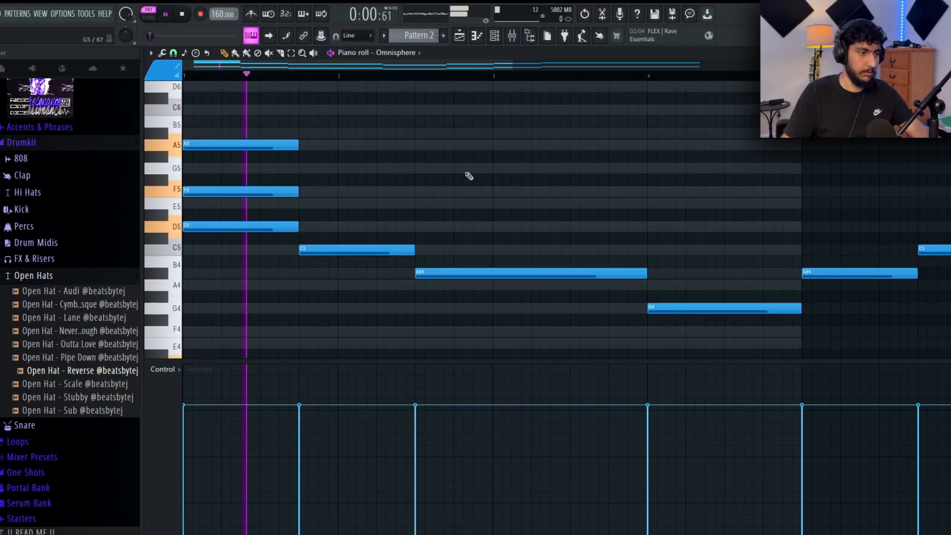
key(space)
scroll(207, 178, up, 2)
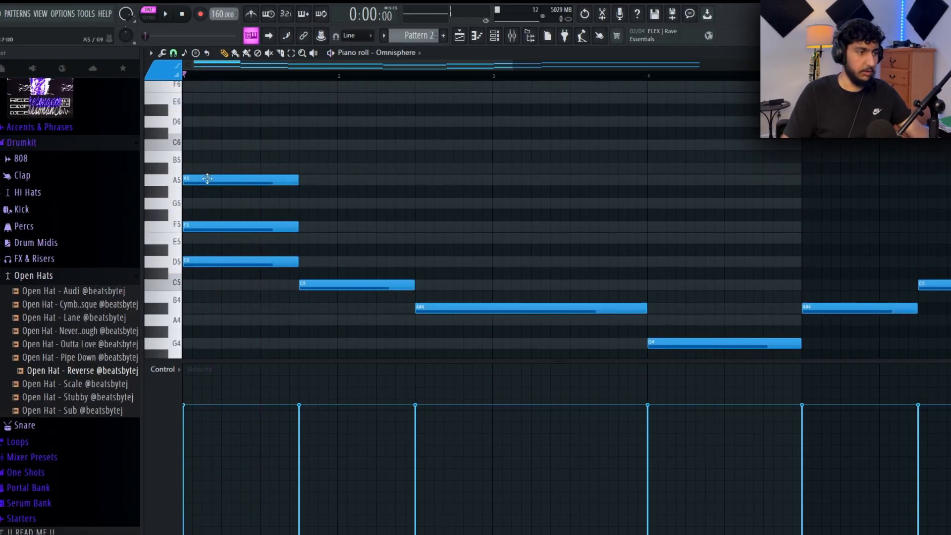
- Build the second triad by adding E5 and G5 above C5, matching its start and length
drag(294, 218, 237, 134)
key(ctrl+Down)
key(ctrl+Up)
click(459, 205)
click(311, 216)
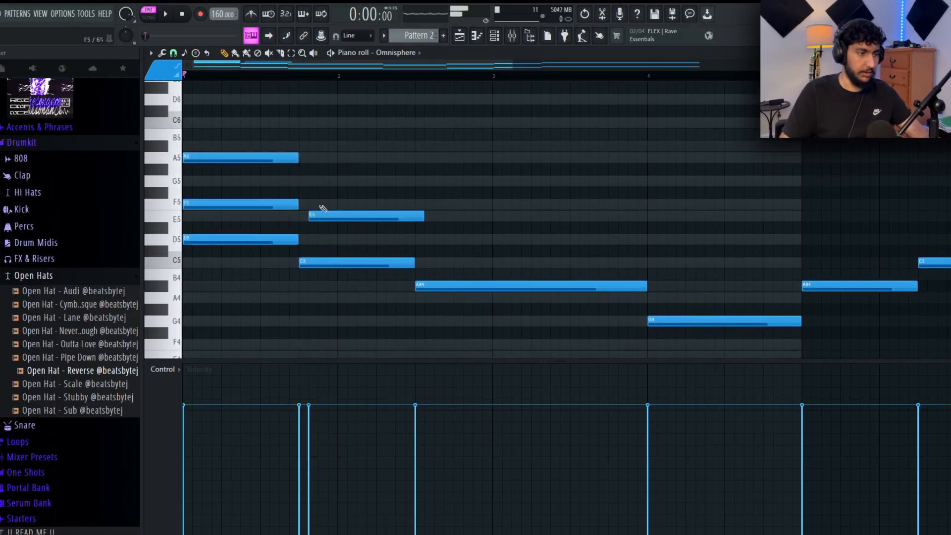
click(316, 185)
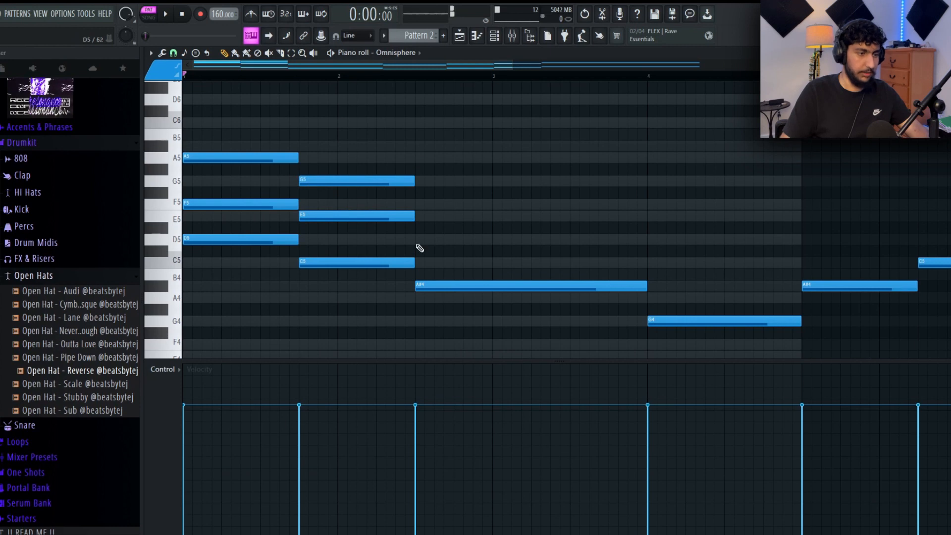
- Build the third triad by adding D5 and F5 above the long A#4 note
click(420, 240)
click(431, 203)
mouse_move(527, 267)
mouse_down()
mouse_move(509, 193)
mouse_move(644, 204)
mouse_up()
key(ctrl+d)
- Build the bar 4 triad by adding A#4 and D5 above G4
drag(736, 174, 560, 154)
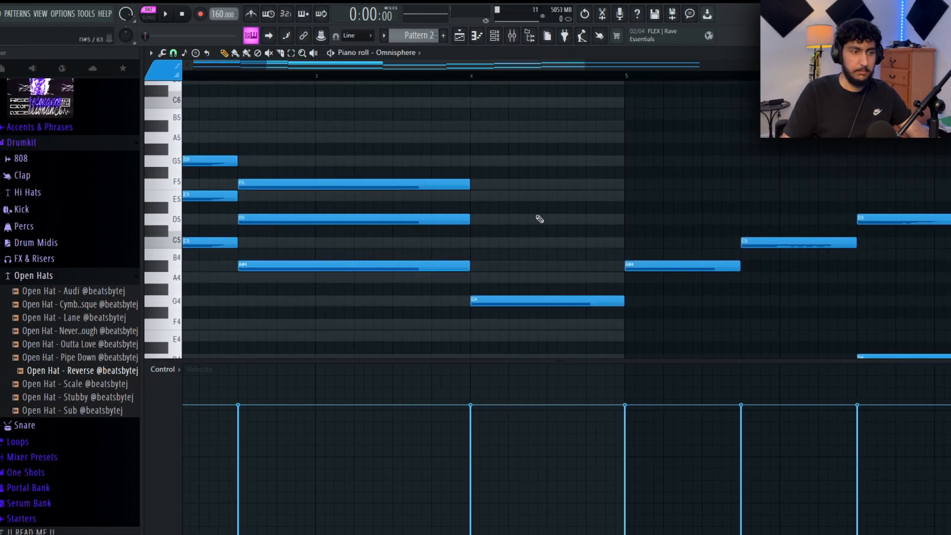
click(502, 298)
click(503, 262)
drag(502, 229, 504, 220)
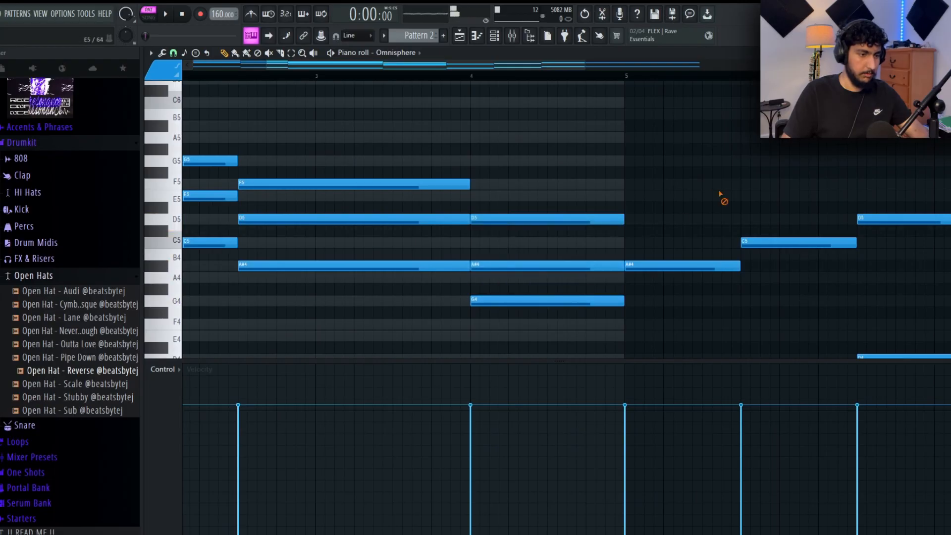
- Complete triads from bar 5 with D5 and F5 over A#4, E5 and G5 over C5, F5 and A5 over D5, then play the progression
drag(768, 222, 583, 231)
scroll(586, 234, down, 3)
drag(529, 275, 532, 224)
drag(596, 253, 595, 203)
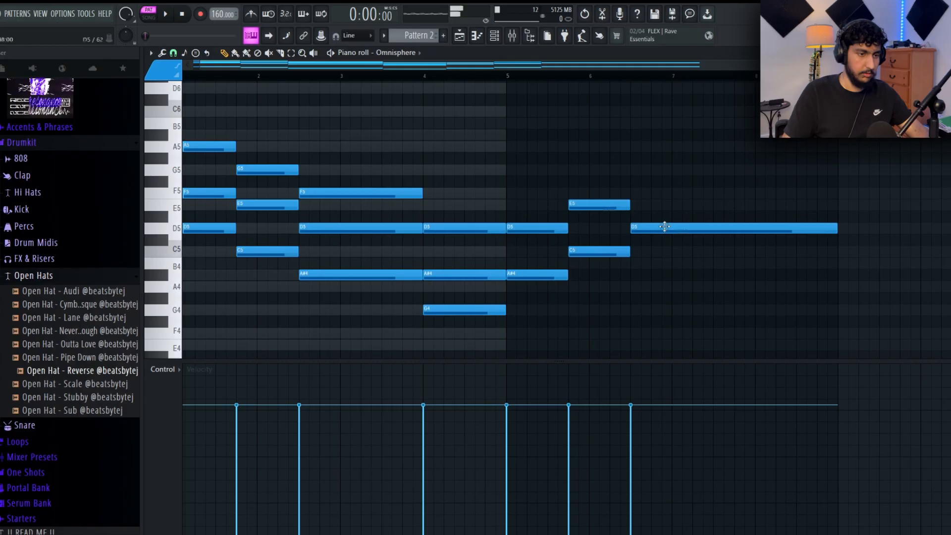
drag(533, 221, 526, 195)
drag(586, 195, 587, 162)
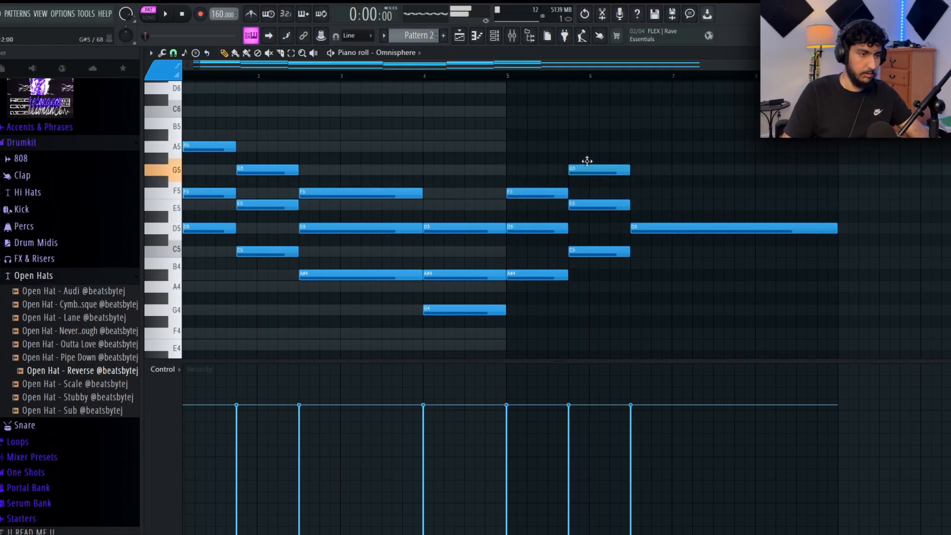
drag(662, 224, 662, 146)
key(space)
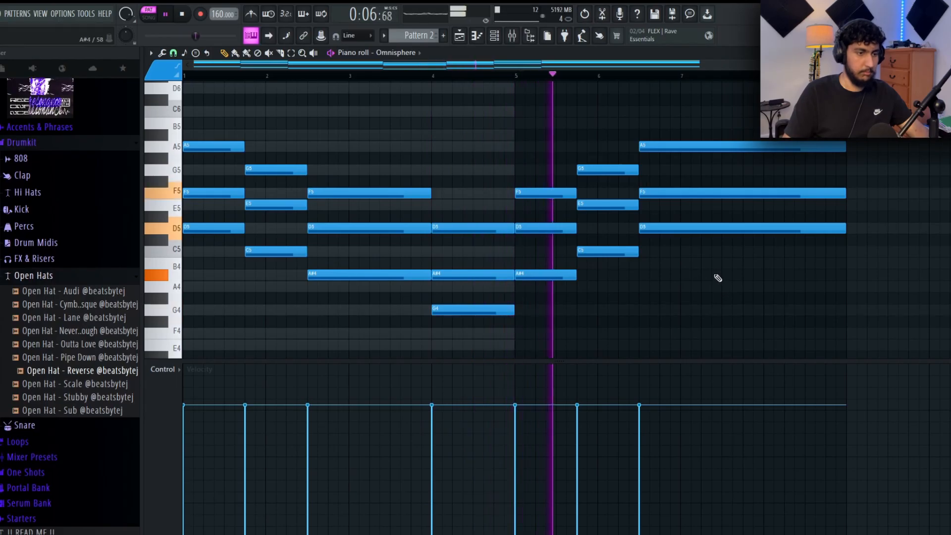
- Move the G4 note of the bar 4 chord up one octave to G5 and replay the progression from bar 3
click(400, 76)
key(space)
drag(490, 331, 463, 299)
key(ctrl+Up)
key(space)
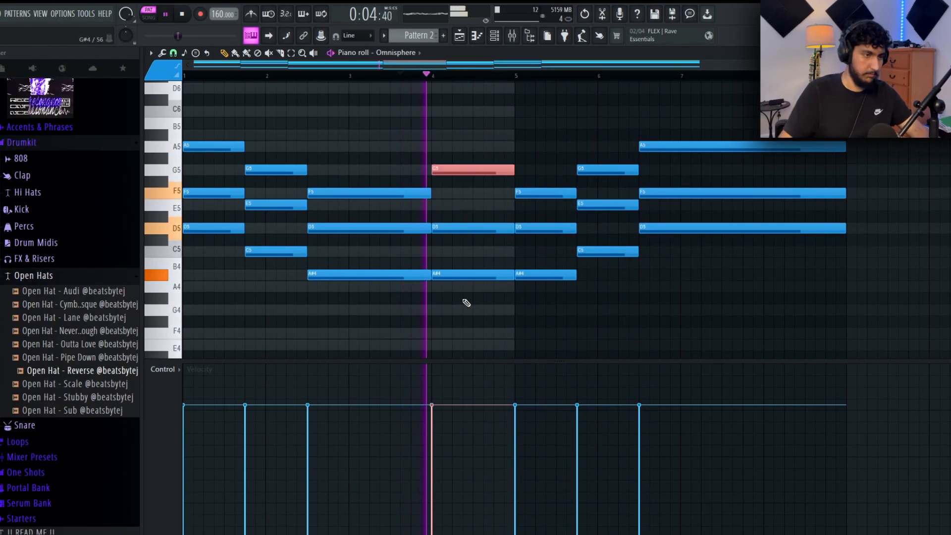
click(583, 273)
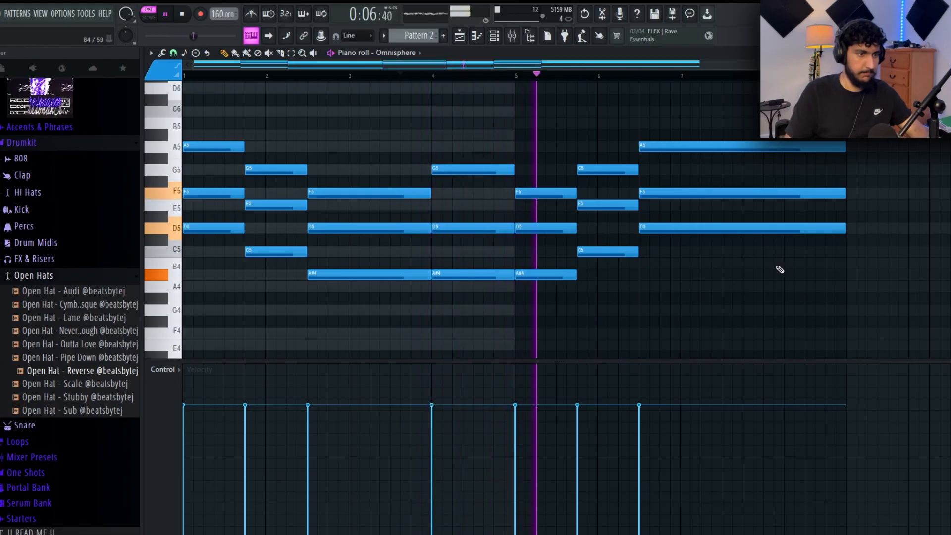
scroll(446, 131, down, 1)
key(space)
- Try the G5 note of the bar 4 chord one octave lower and move it back up
drag(488, 191, 441, 158)
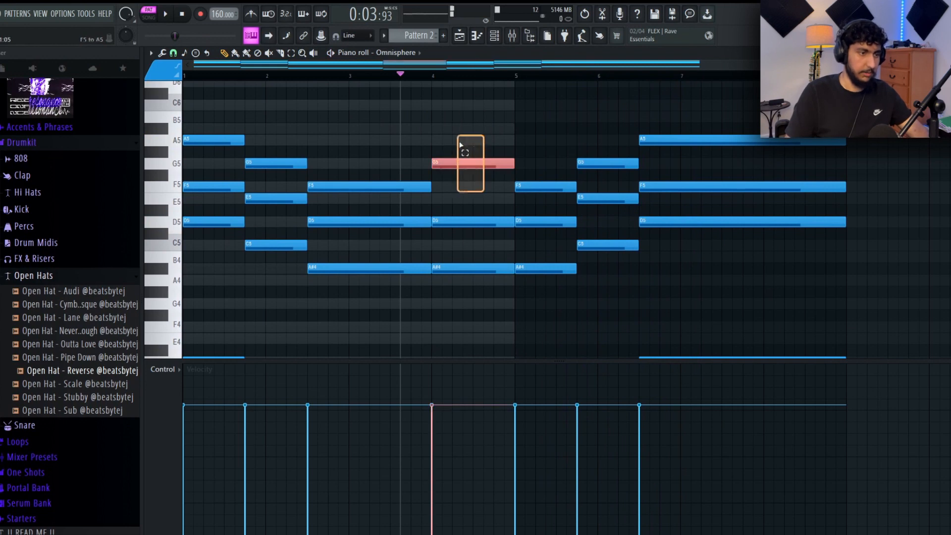
key(ctrl+Down)
key(ctrl+Up)
click(467, 301)
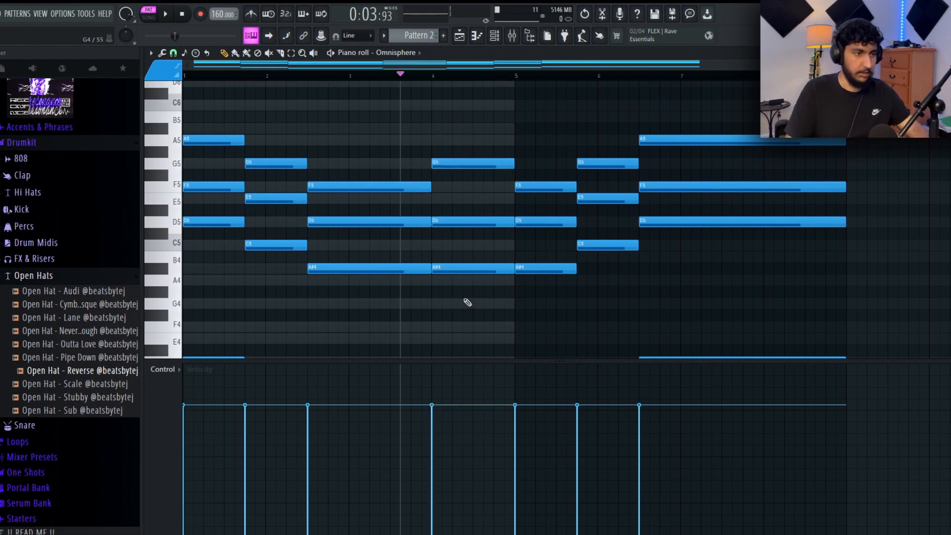
- Move the top notes of the first two chords, A5 and G5, down one octave to A4 and G4
scroll(495, 317, up, 1)
drag(788, 341, 218, 95)
right_click(516, 321)
click(193, 75)
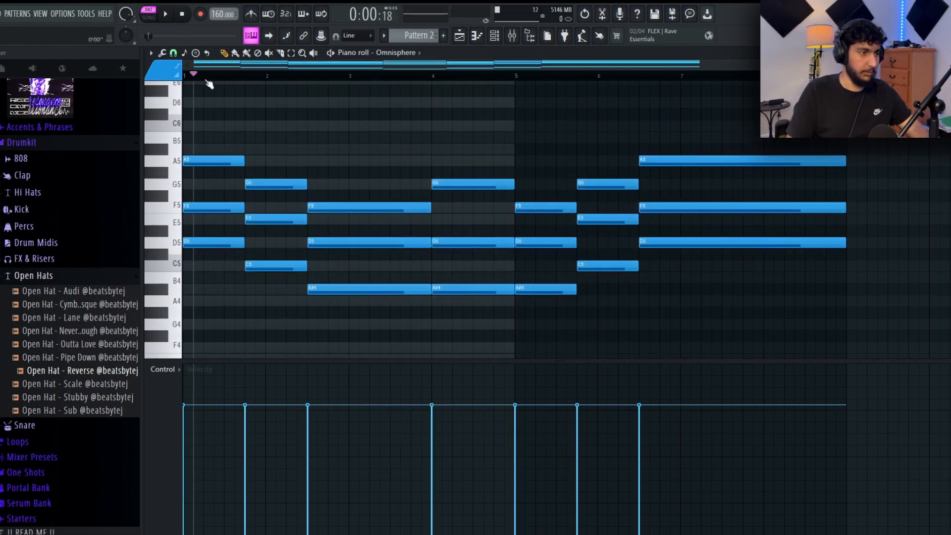
click(325, 195)
key(ctrl+z)
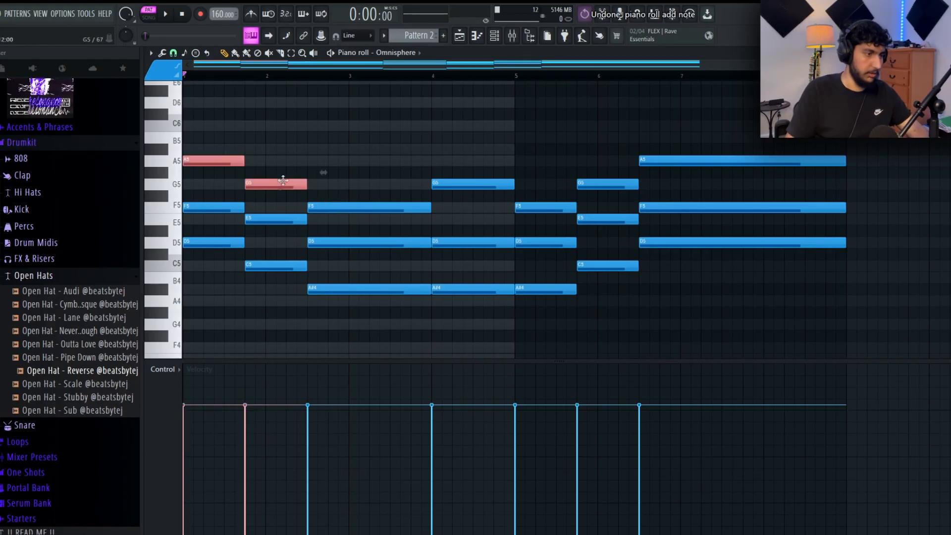
key(ctrl+Down)
click(280, 250)
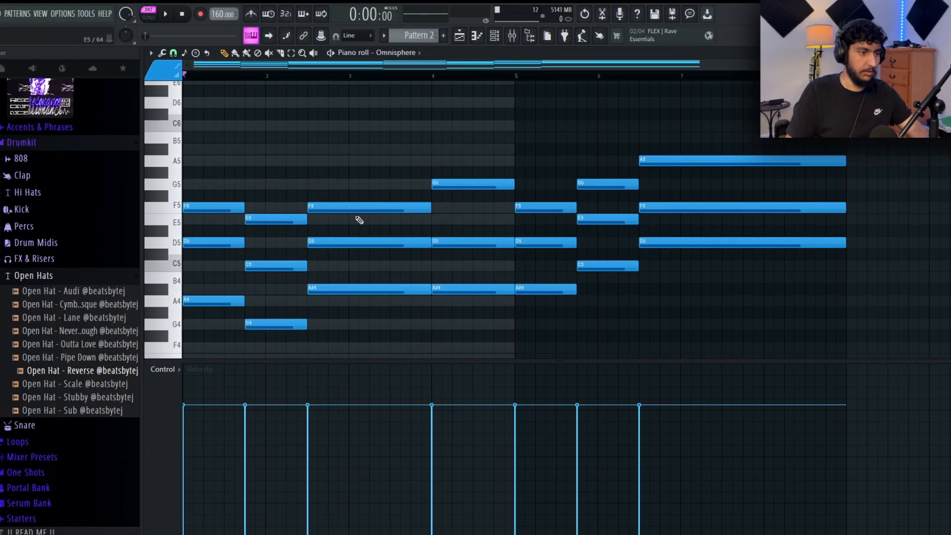
- Move the third chord's D5 up one octave to D6 and draw a new D5 note in its place
key(ctrl+Up)
click(358, 237)
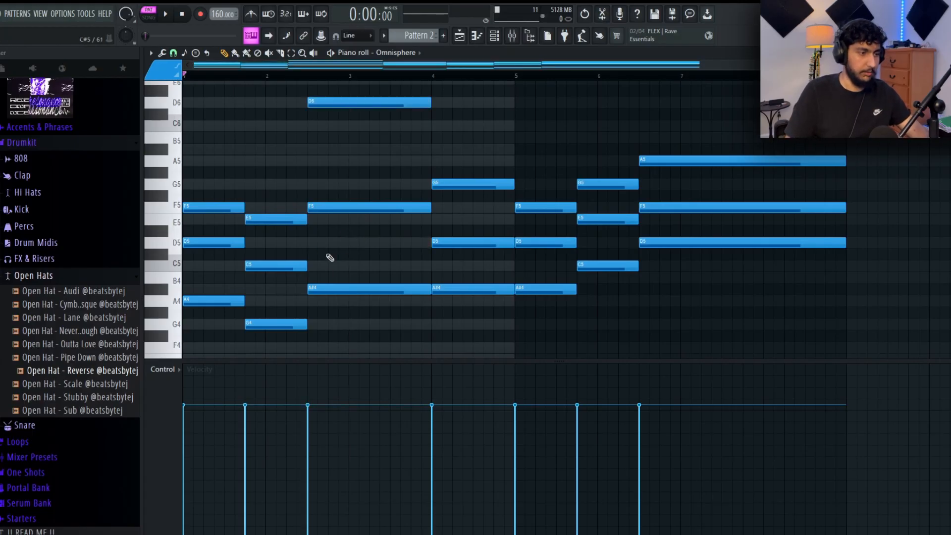
drag(318, 241, 429, 240)
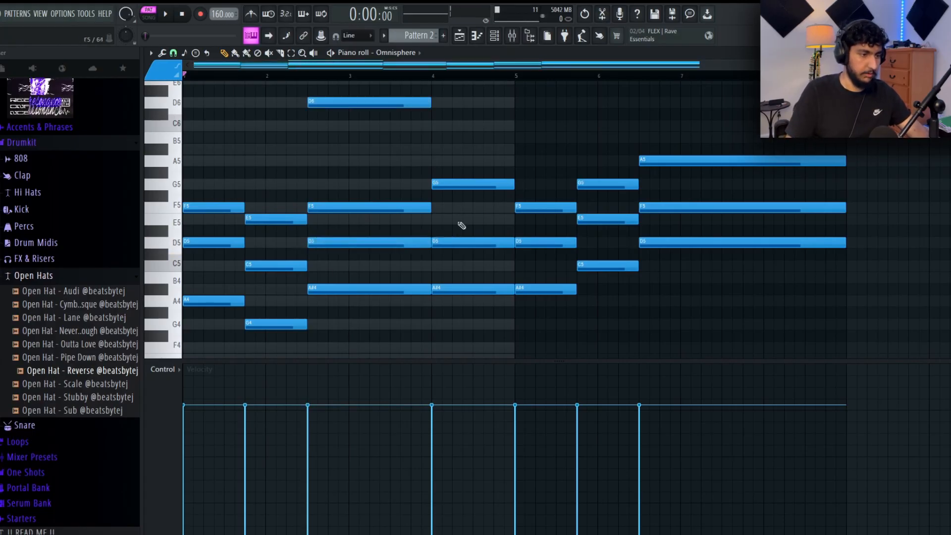
- Play the progression, lower the third chord's D6 to A5, and replay the passage from just before the second chord
key(space)
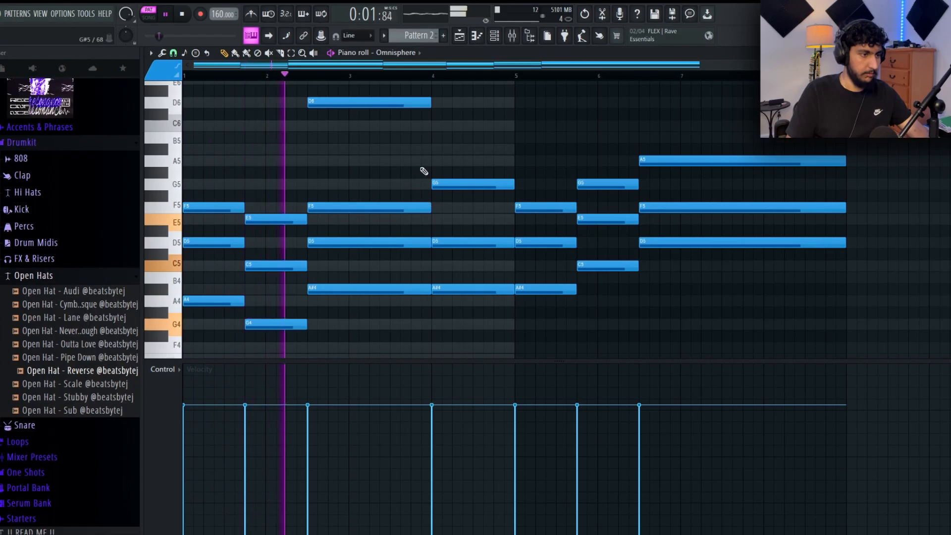
key(space)
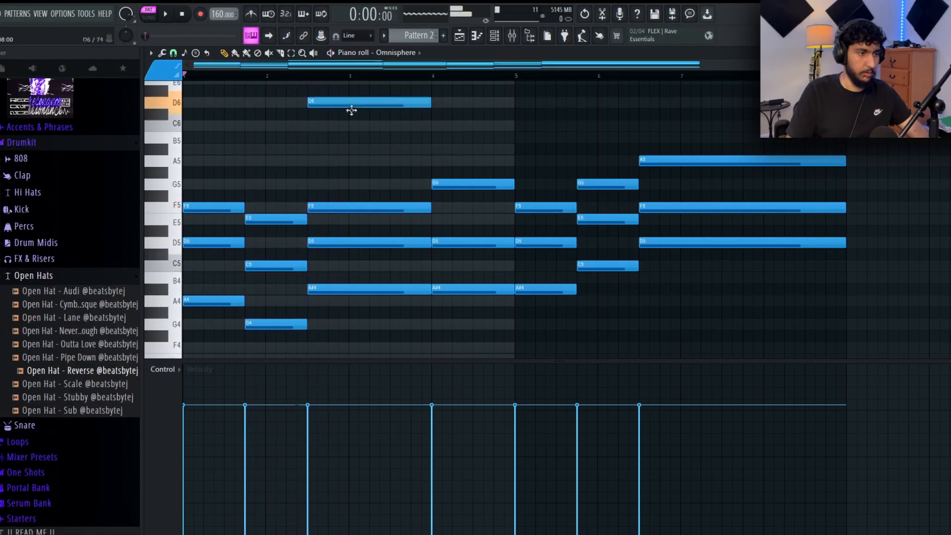
drag(351, 110, 357, 162)
click(278, 79)
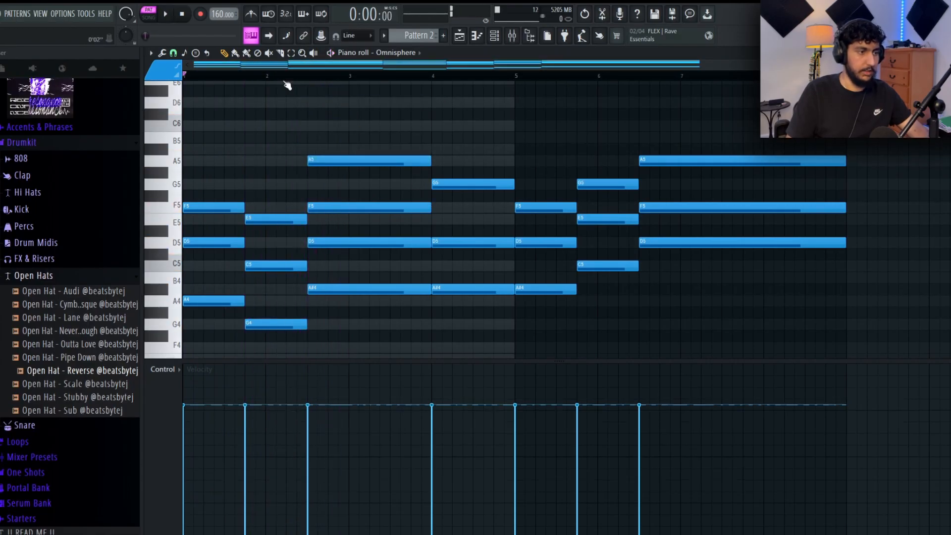
click(240, 79)
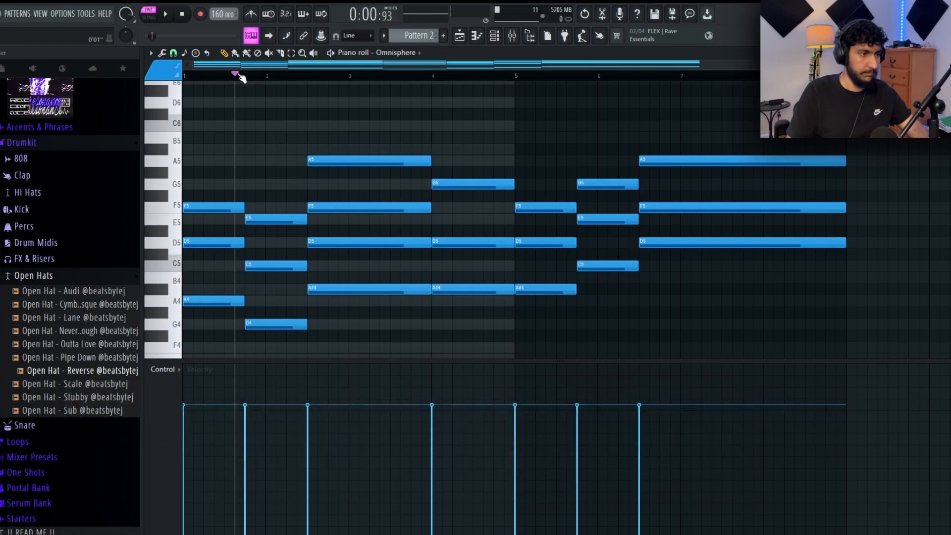
key(space)
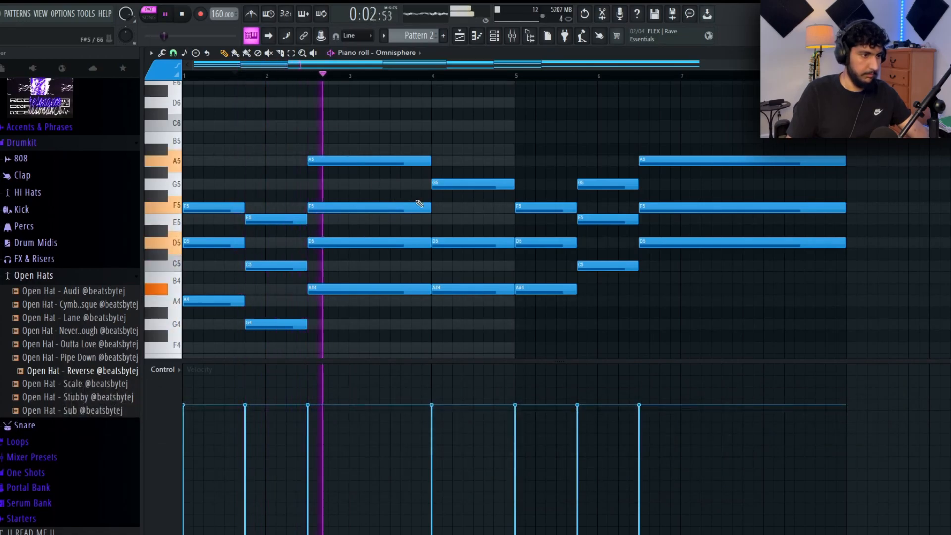
key(space)
- Lower the upper notes of the last three chords by one octave: F5 to F4, G5 and E5 to G4 and E4, A5 and F5 to A4 and F4
click(601, 172)
key(ctrl+z)
ctrl+click(561, 207)
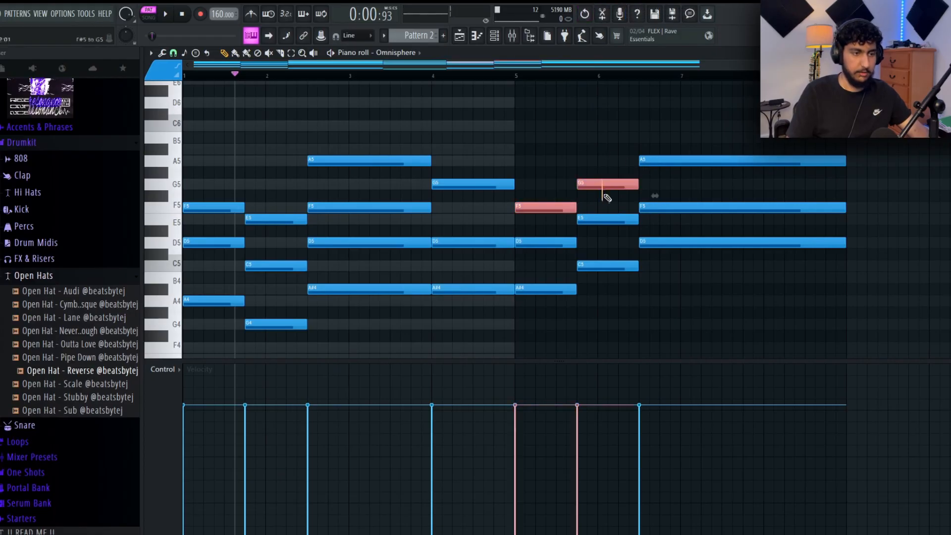
key(ctrl+Down)
drag(713, 212, 638, 108)
key(ctrl+Down)
ctrl+click(639, 176)
ctrl+right_click(634, 174)
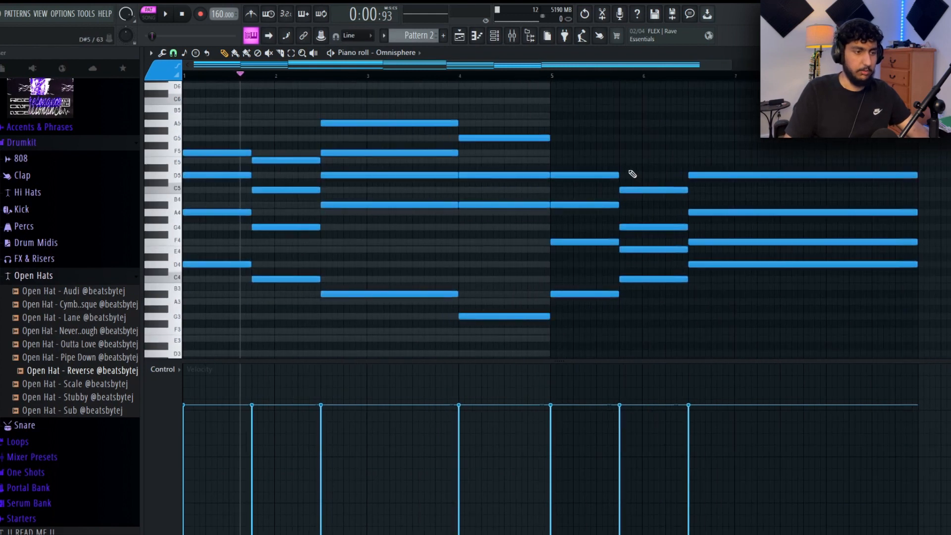
ctrl+right_click(634, 174)
drag(693, 299, 505, 171)
ctrl+click(695, 272)
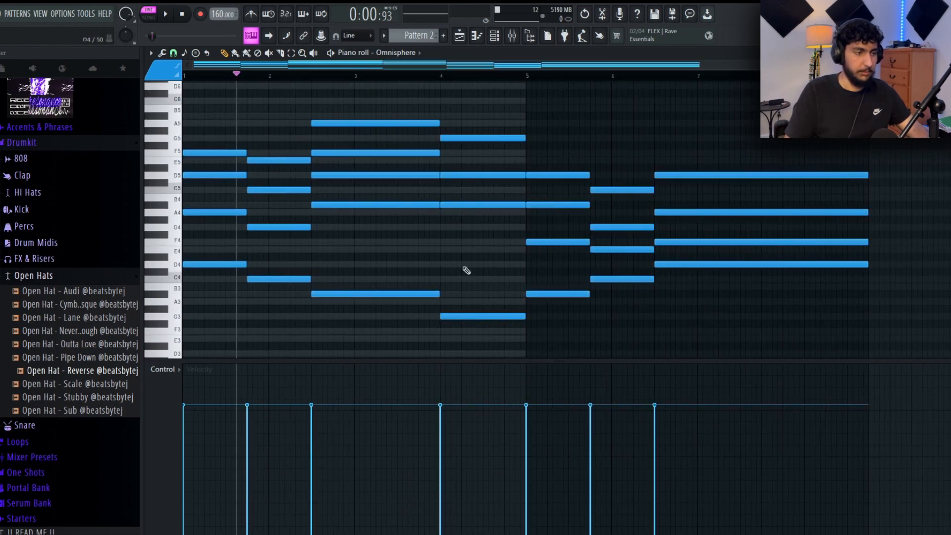
drag(857, 302, 190, 83)
scroll(567, 215, up, 2)
ctrl+click(536, 350)
scroll(537, 350, down, 1)
key(ctrl+a)
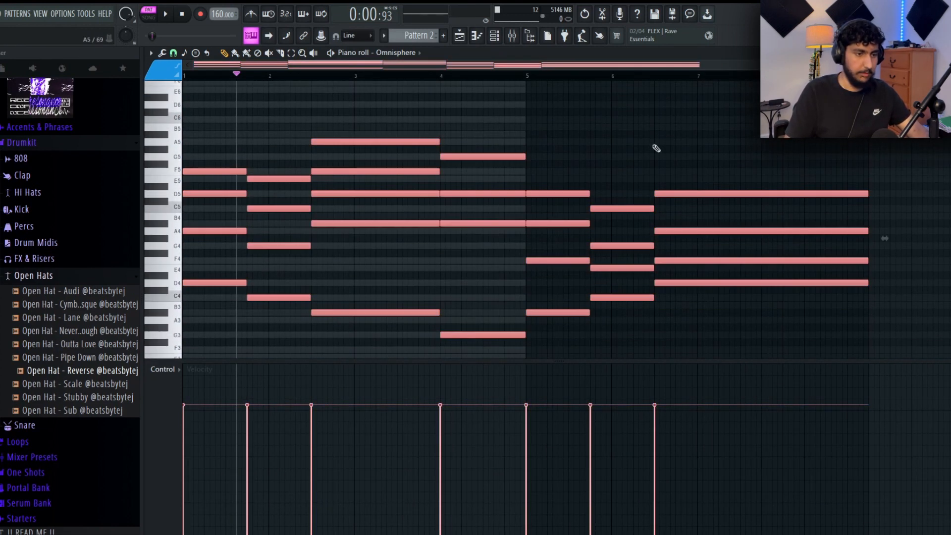
click(705, 144)
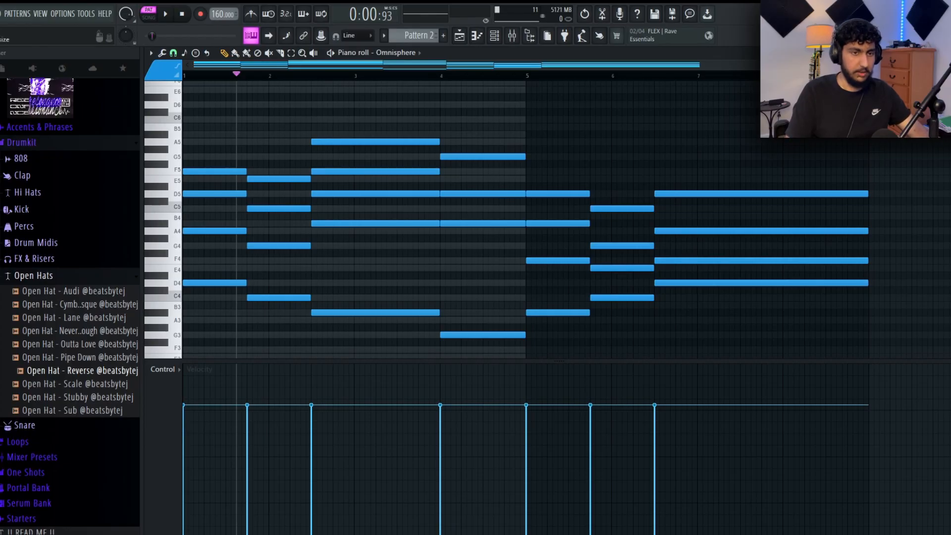
scroll(329, 110, up, 4)
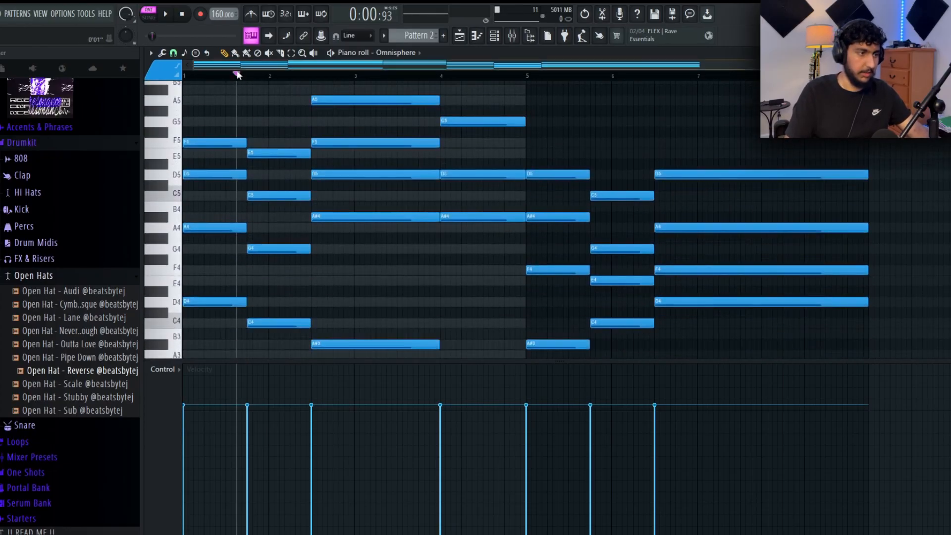
- Duplicate all seven bassline notes one octave lower as D3, C3, A#2, G2, A#2, C3 and D3
scroll(651, 211, down, 2)
scroll(638, 229, up, 2)
scroll(653, 270, down, 4)
ctrl+shift+click(218, 175)
ctrl+shift+click(280, 196)
ctrl+shift+click(333, 221)
ctrl+shift+click(497, 249)
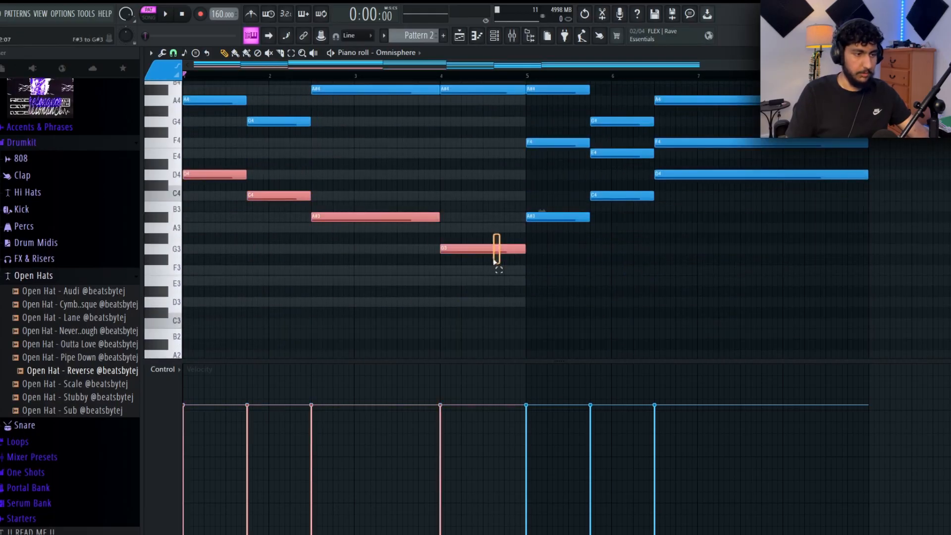
ctrl+shift+click(661, 175)
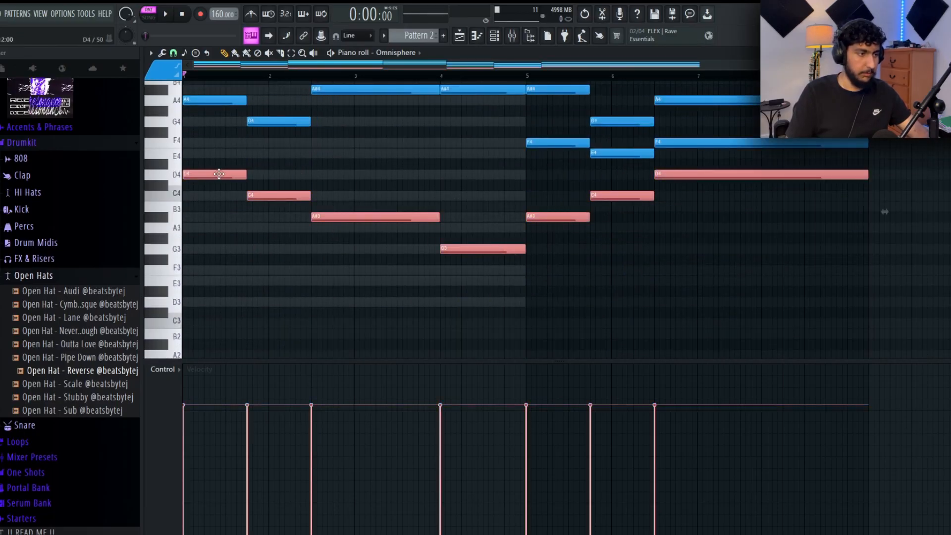
key(ctrl+shift+Down)
scroll(513, 267, down, 4)
scroll(510, 257, down, 1)
key(ctrl+d)
- Play the full progression with the doubled bassline and review the chord voicings
key(space)
scroll(574, 256, up, 2)
scroll(644, 250, down, 2)
scroll(661, 234, up, 2)
scroll(651, 227, up, 4)
scroll(713, 222, down, 1)
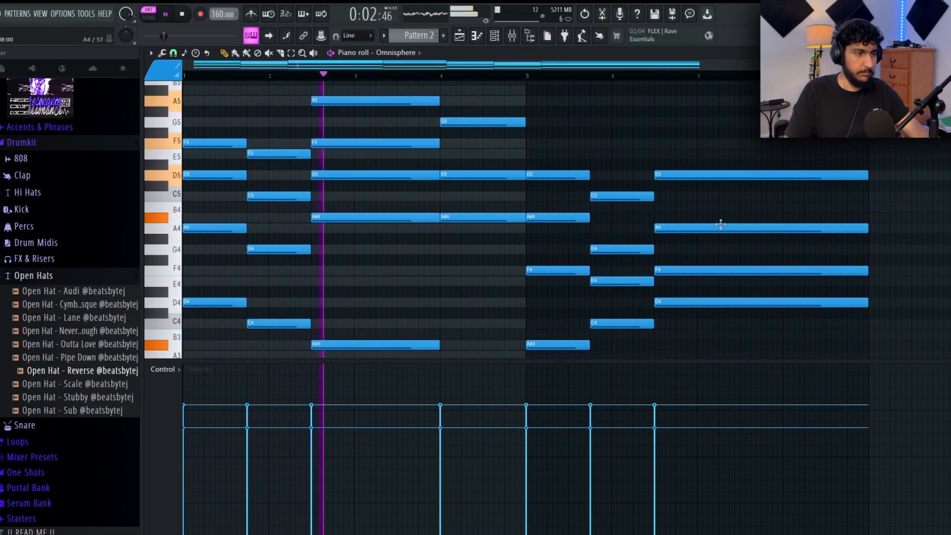
scroll(860, 150, down, 3)
scroll(644, 180, down, 1)
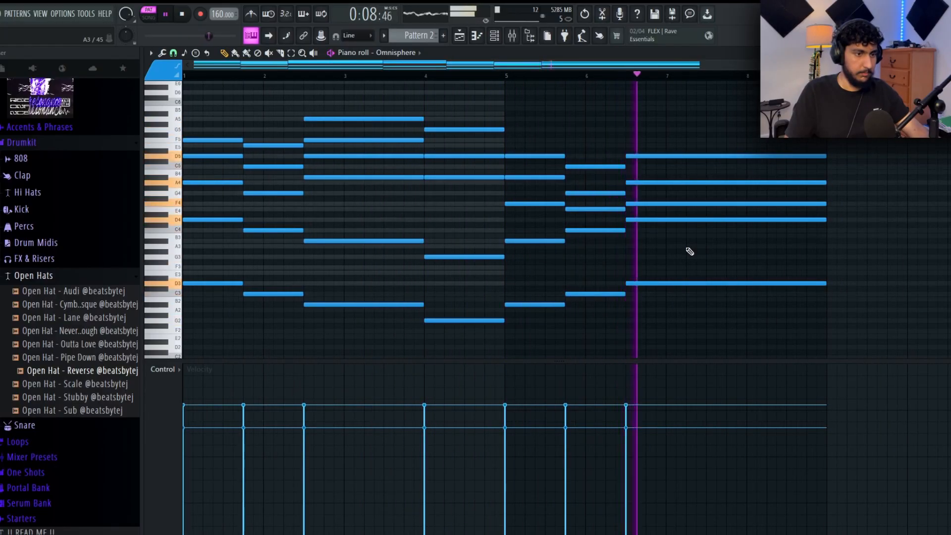
key(space)
- Apply a slight strum to all notes and randomize their velocities with bipolar levels
scroll(587, 248, up, 1)
key(ctrl+a)
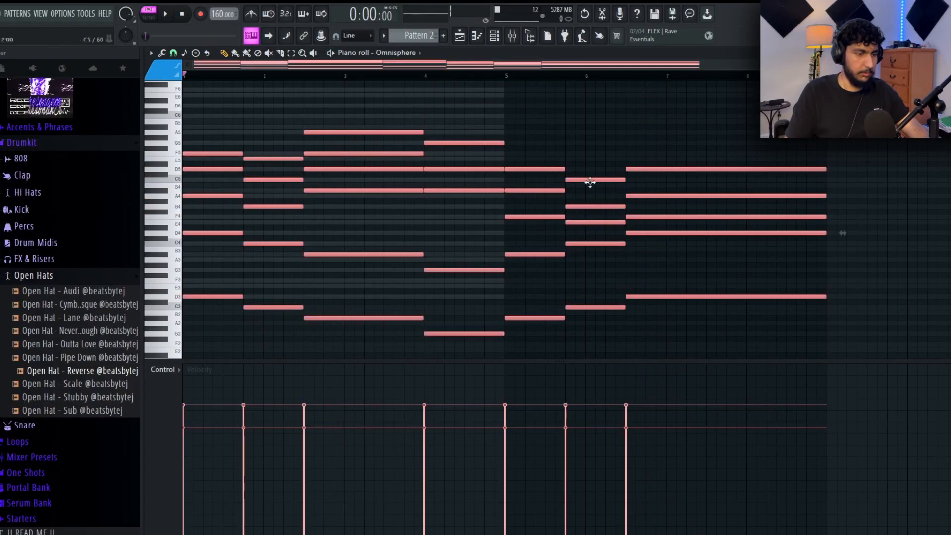
key(alt+s)
mouse_move(425, 263)
mouse_down()
mouse_move(425, 254)
mouse_move(425, 265)
mouse_up()
key(alt+r)
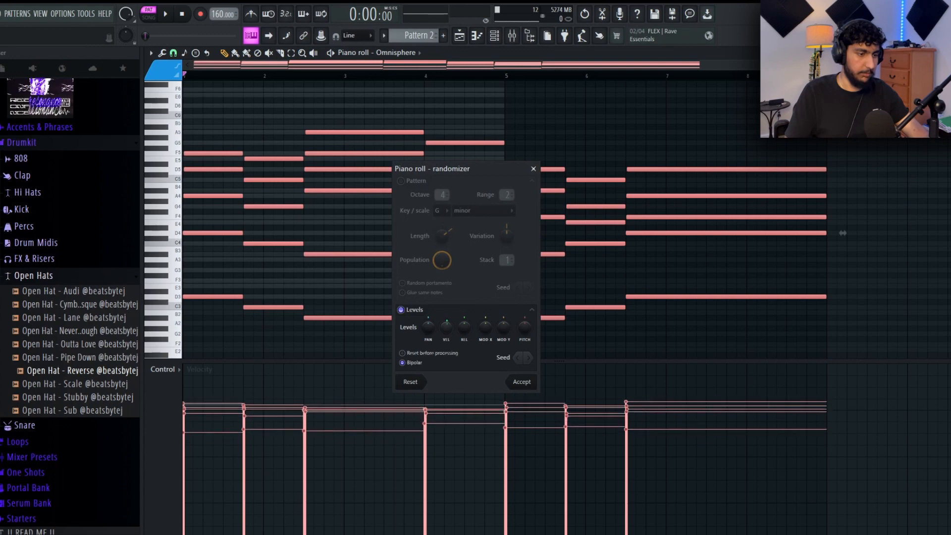
drag(446, 327, 446, 325)
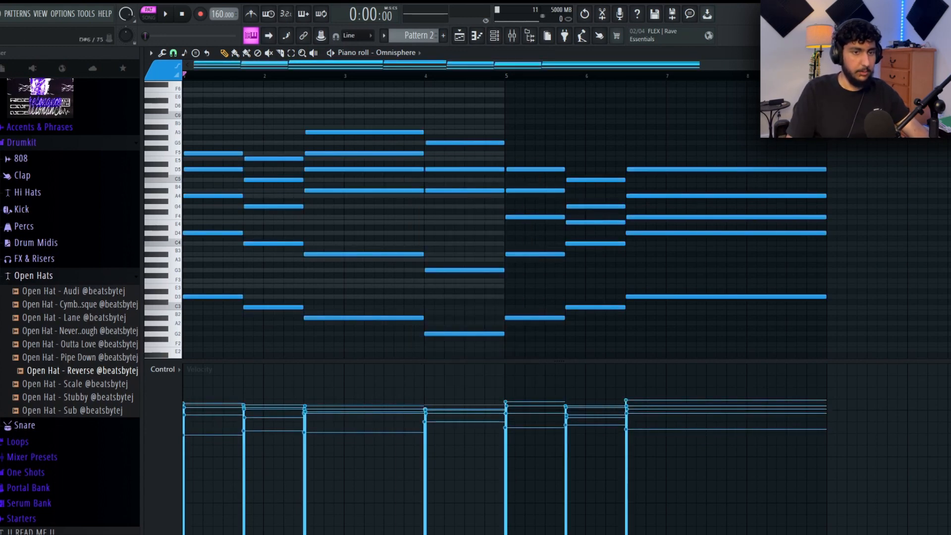
- Delete the F6 note at the start of bar 1 and sketch a descending, overlapping melody of A6, G6, D6 and A#5
scroll(495, 185, down, 1)
scroll(494, 184, up, 1)
scroll(495, 185, up, 1)
scroll(494, 185, up, 4)
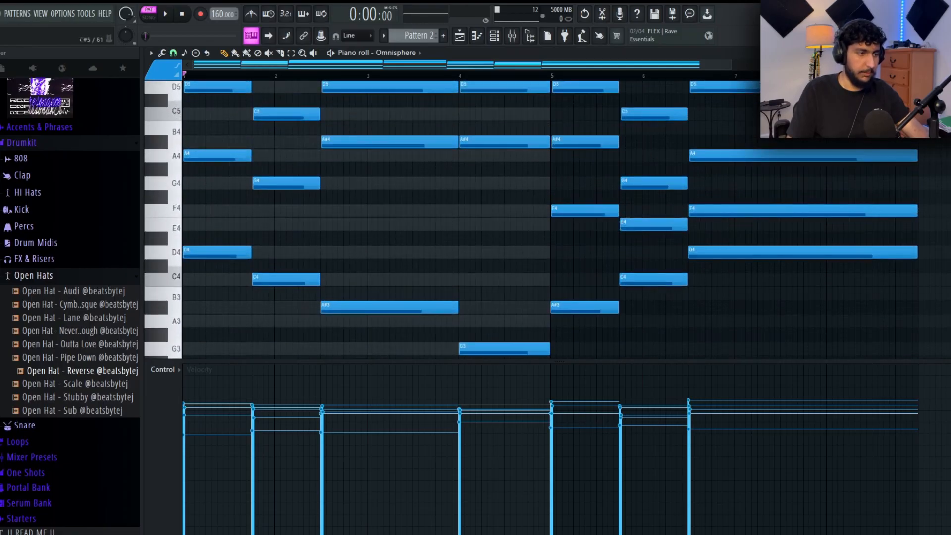
scroll(518, 199, down, 1)
scroll(518, 188, up, 6)
scroll(495, 168, up, 3)
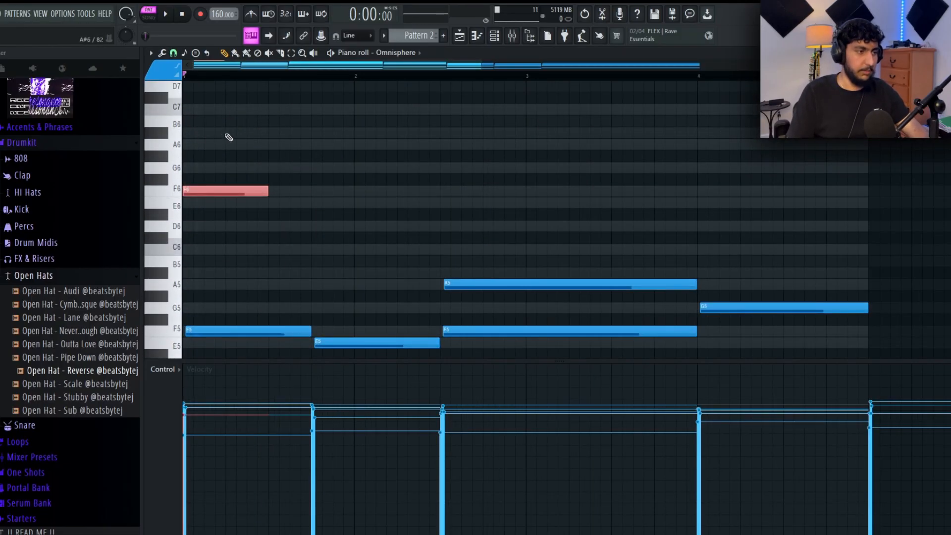
key(Delete)
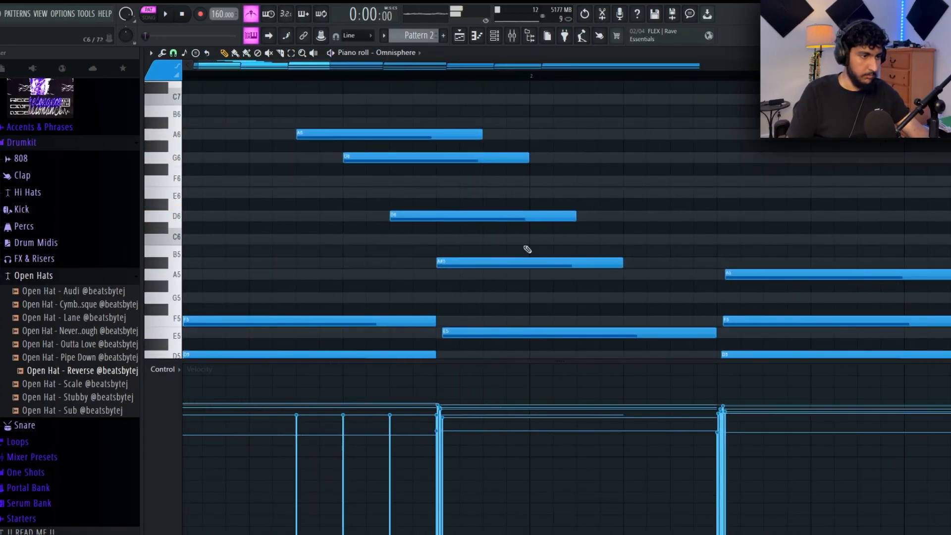
- Raise the fourth melody note from A#5 to C6 and play the opening phrase
click(485, 227)
key(ctrl+z)
drag(471, 261, 477, 243)
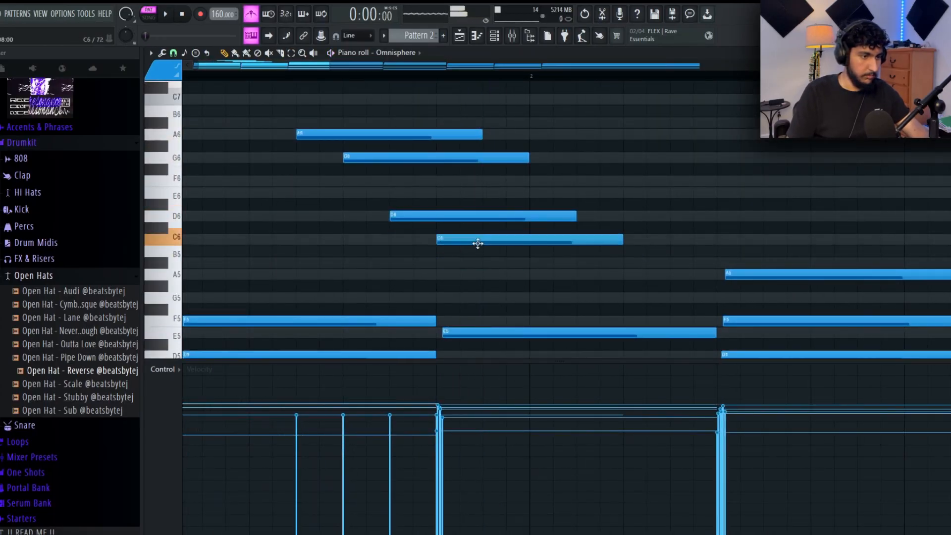
drag(581, 256, 573, 206)
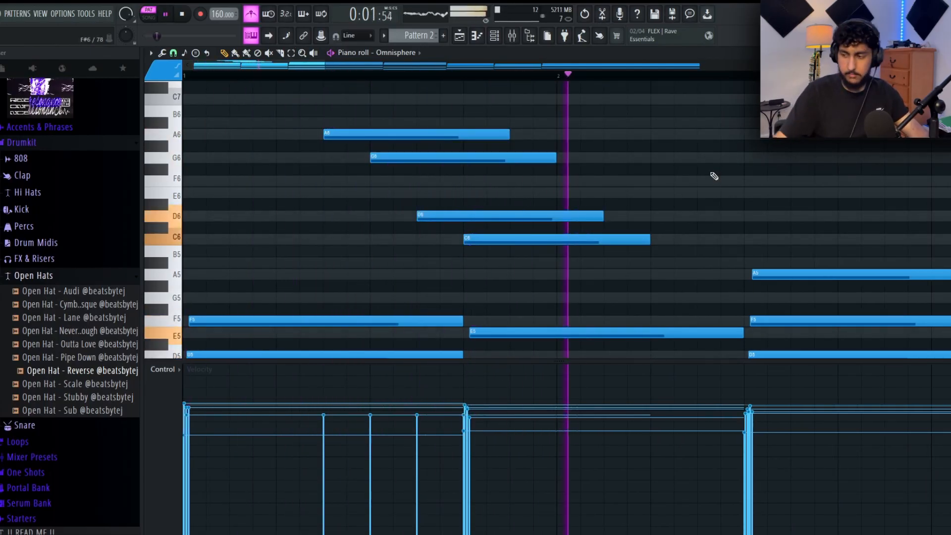
key(space)
- Extend the melody with overlapping E6 and F6 notes, starting F6 at the third chord
drag(648, 204, 696, 186)
drag(645, 232, 499, 269)
drag(568, 229, 653, 210)
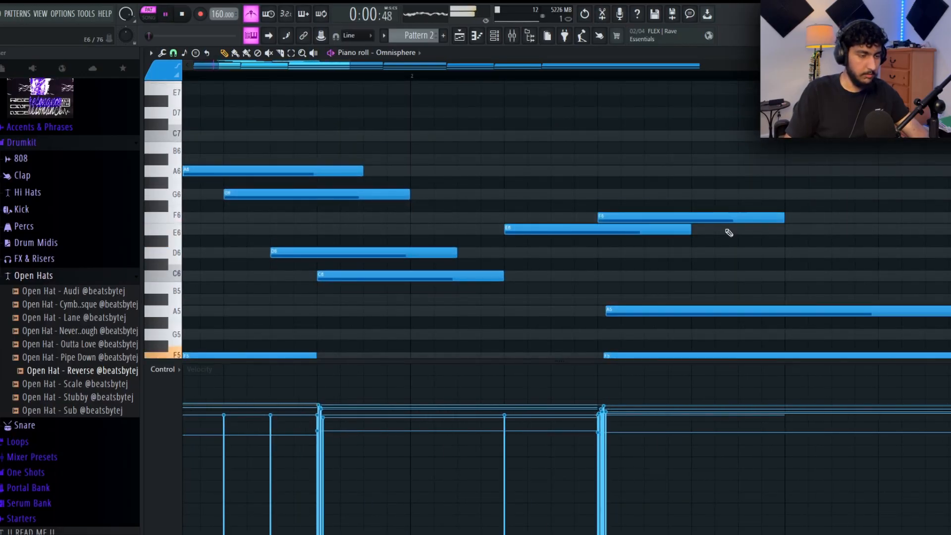
- Add C7 and A#6 melody notes in bar 3 above the third chord
ctrl+right_click(725, 229)
ctrl+right_click(385, 162)
scroll(625, 177, down, 3)
drag(604, 176, 552, 153)
scroll(525, 152, down, 2)
key(space)
click(488, 117)
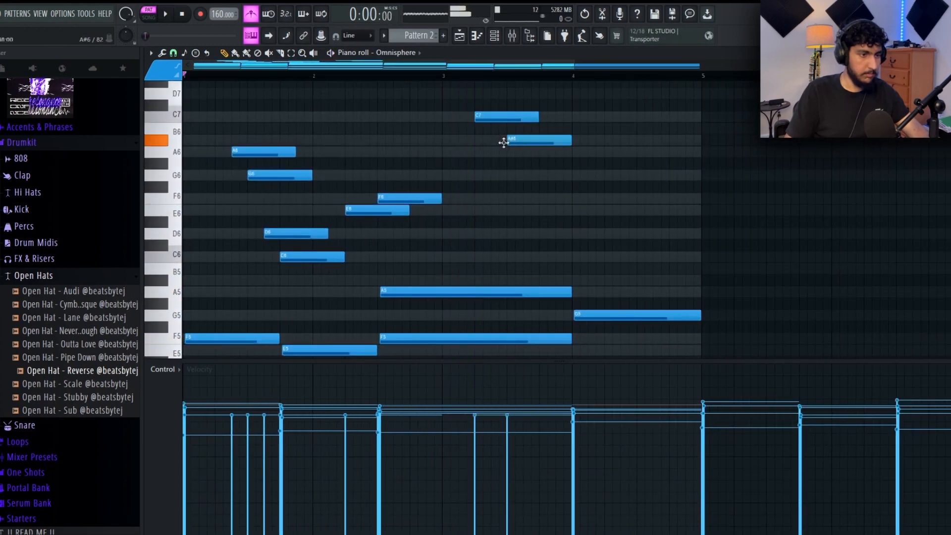
- Shift the A#6 note slightly later, place A6 at the start of bar 4 and G6 halfway through it, and play the melody
key(space)
drag(592, 150, 576, 151)
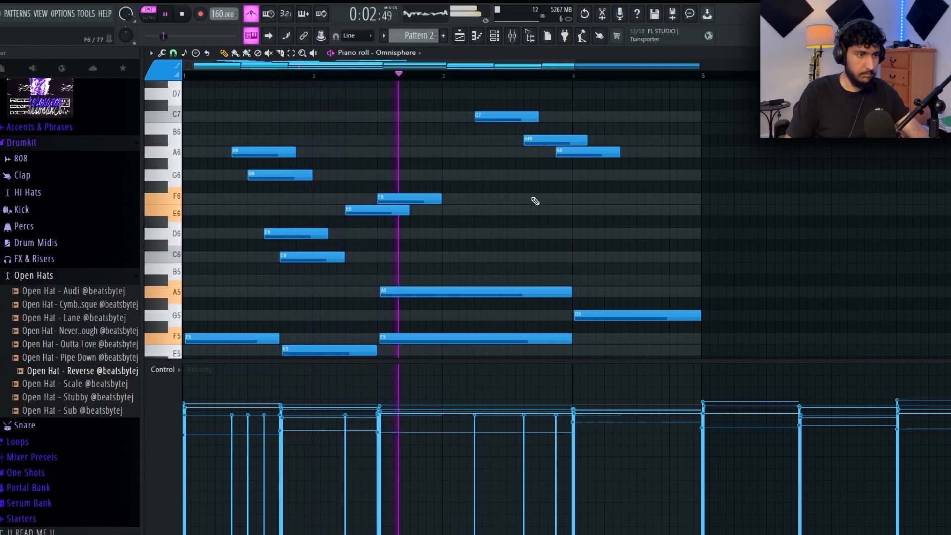
key(space)
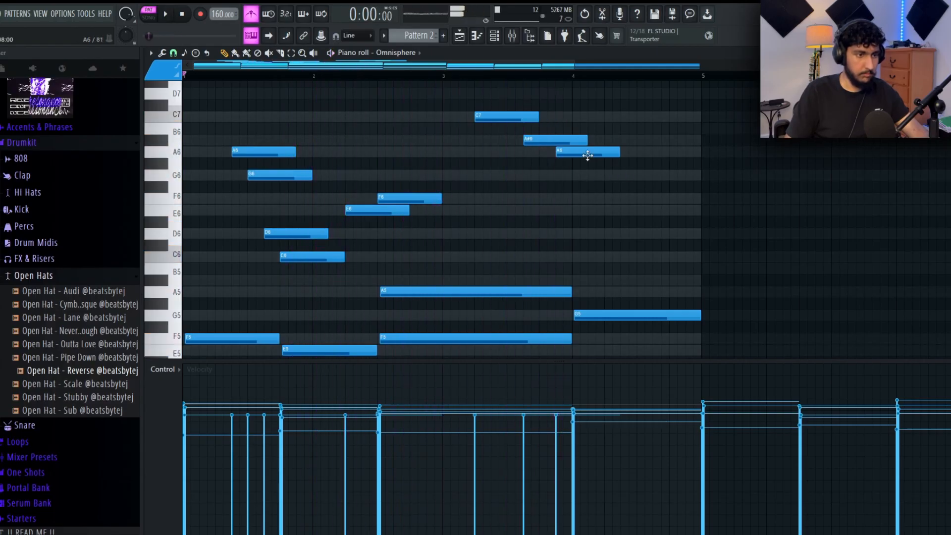
drag(609, 158, 601, 157)
click(639, 175)
key(space)
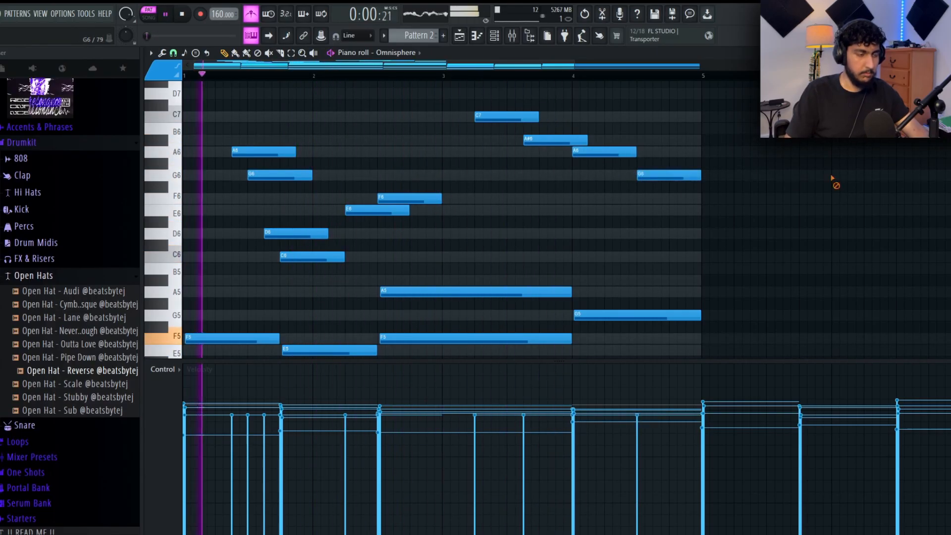
- Play the melody from the third chord and reorder bar 4 so G6 comes before an A6 trimmed to end at bar 5
click(380, 77)
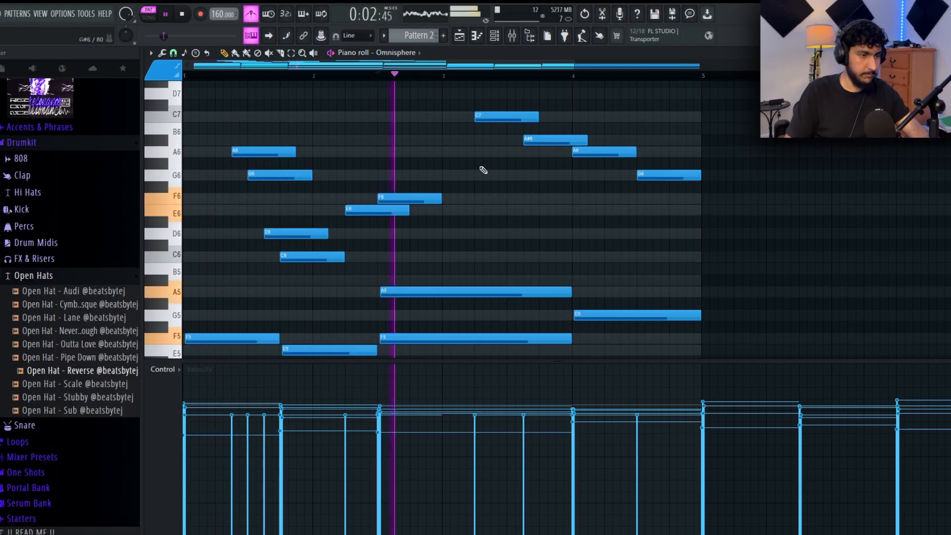
key(space)
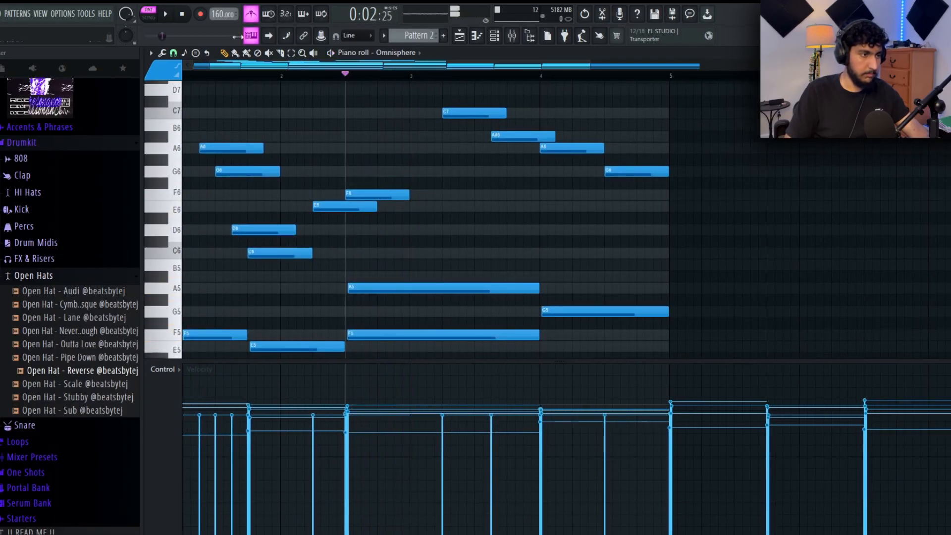
key(space)
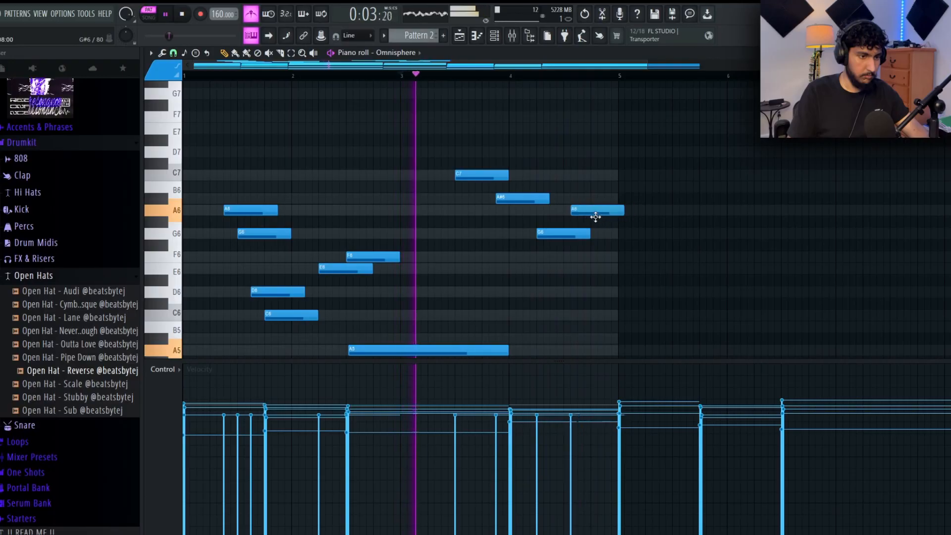
drag(595, 217, 601, 213)
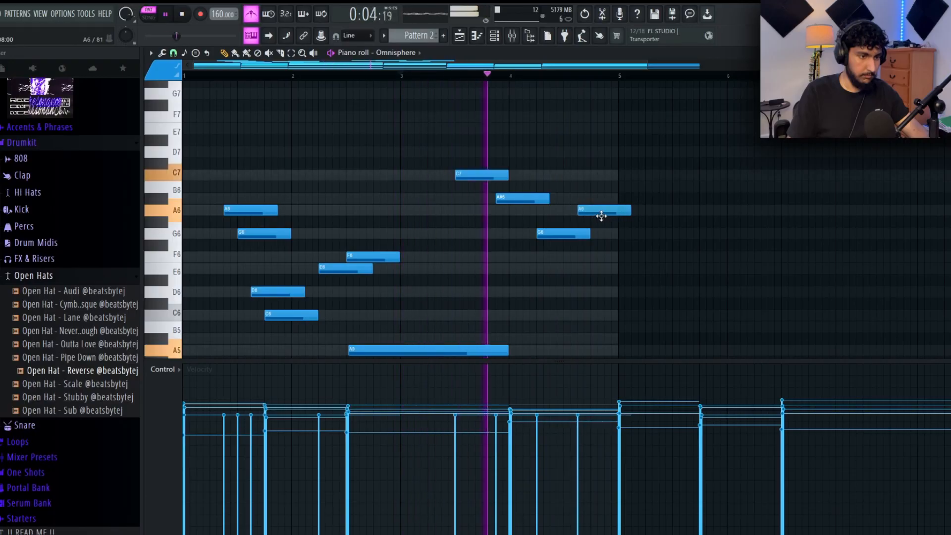
drag(639, 217, 613, 210)
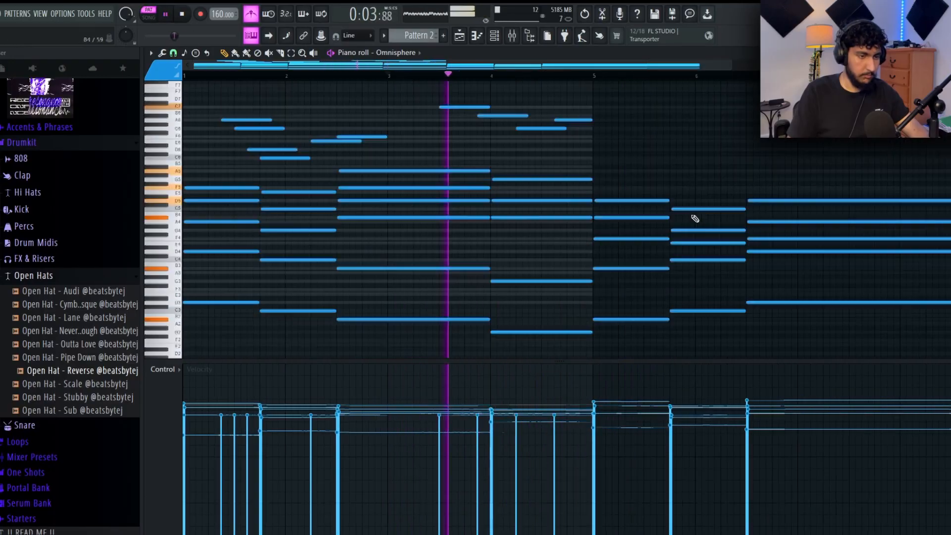
scroll(684, 216, down, 1)
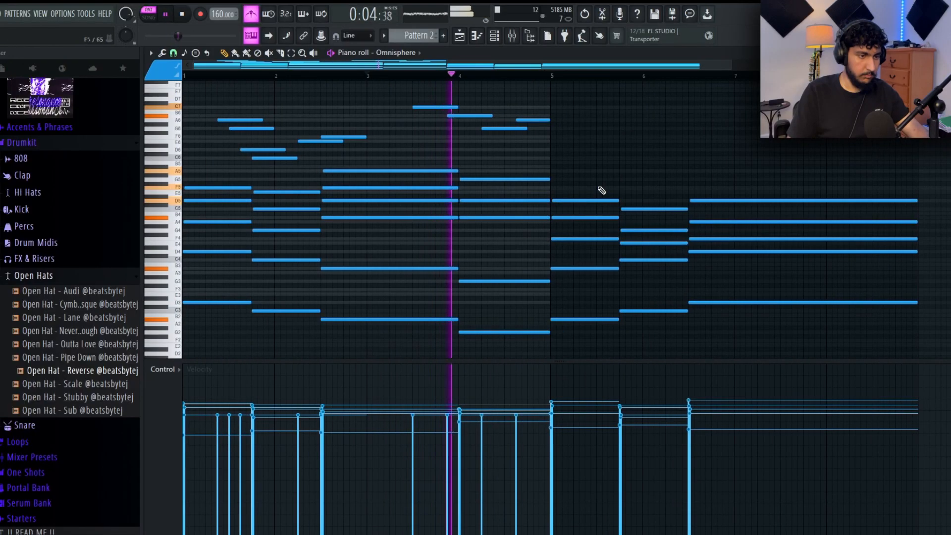
- Set playback to start at bar 5, then place G6 halfway through that bar and A6 where the next chord begins
scroll(607, 191, up, 3)
scroll(599, 183, down, 2)
drag(531, 76, 528, 81)
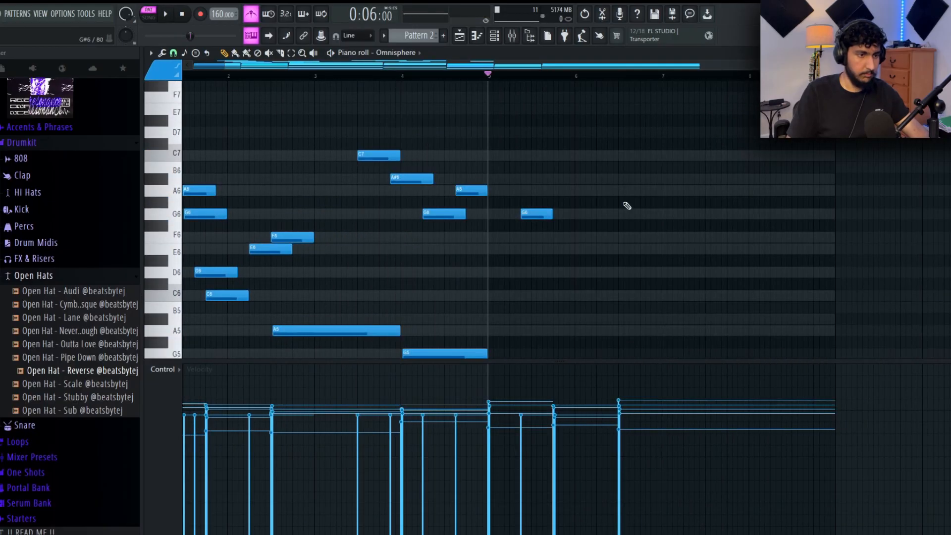
key(space)
scroll(565, 230, up, 2)
scroll(554, 220, down, 2)
scroll(541, 212, up, 3)
key(space)
key(space)
drag(523, 213, 541, 212)
key(space)
drag(580, 182, 571, 183)
- Try F6 at the start of bar 6 followed by G6, play the phrase and remove both notes
key(space)
key(space)
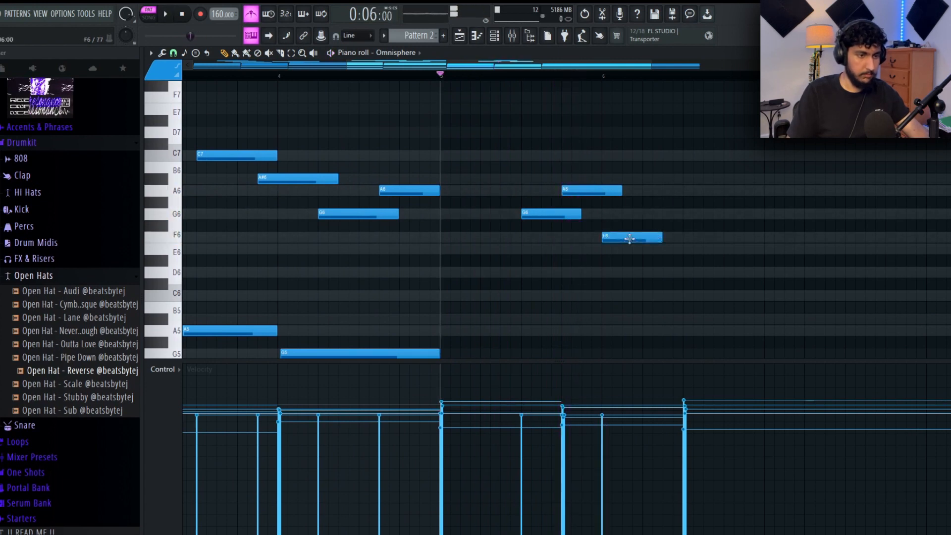
drag(731, 196, 734, 218)
scroll(693, 216, down, 2)
drag(675, 214, 645, 170)
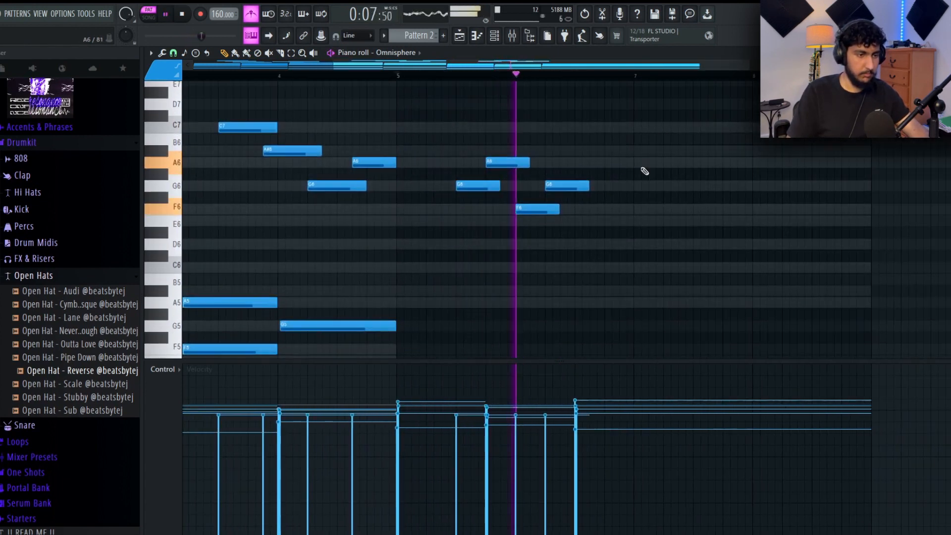
key(space)
key(space)
drag(556, 184, 556, 222)
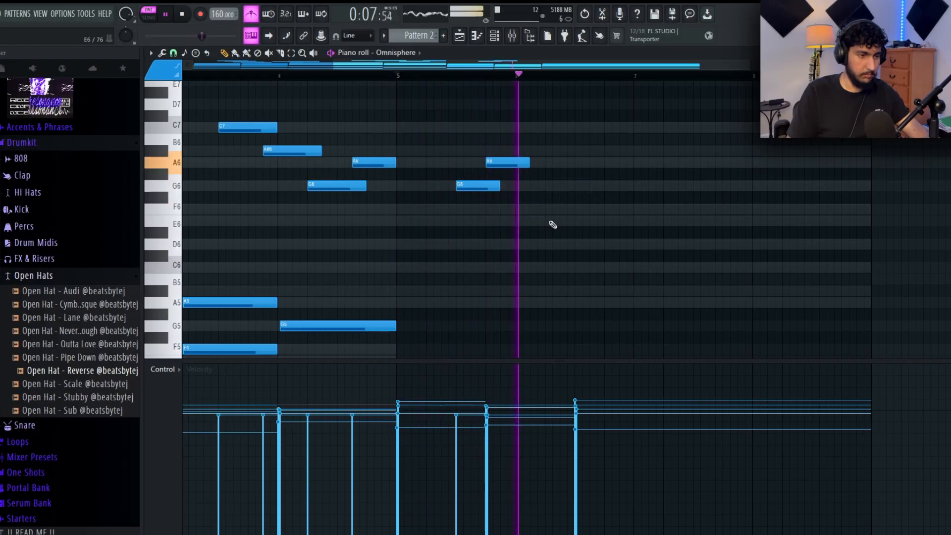
- Add E6 a quarter into bar 6 and an overlapping F6 that starts with the chord in the middle of the bar
key(space)
key(space)
click(591, 208)
scroll(625, 199, up, 2)
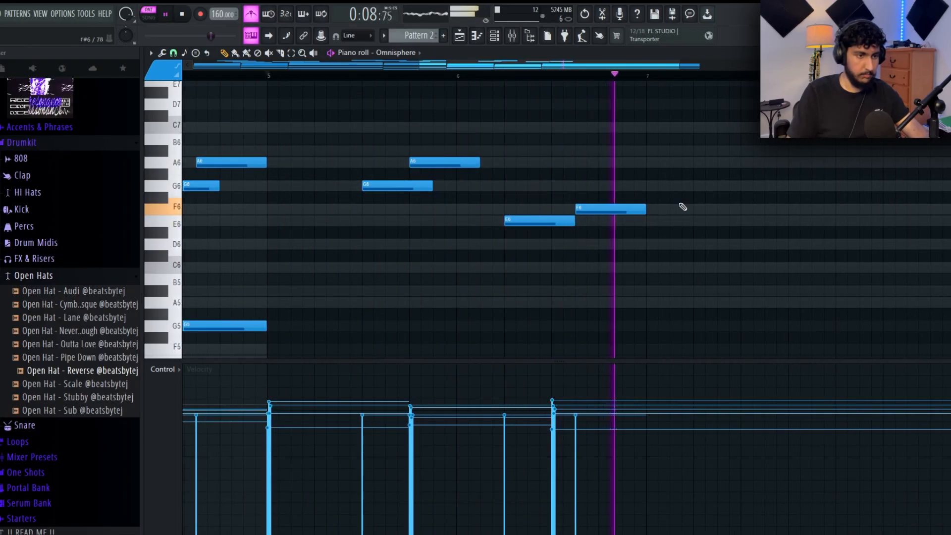
drag(587, 207, 563, 207)
scroll(628, 203, down, 2)
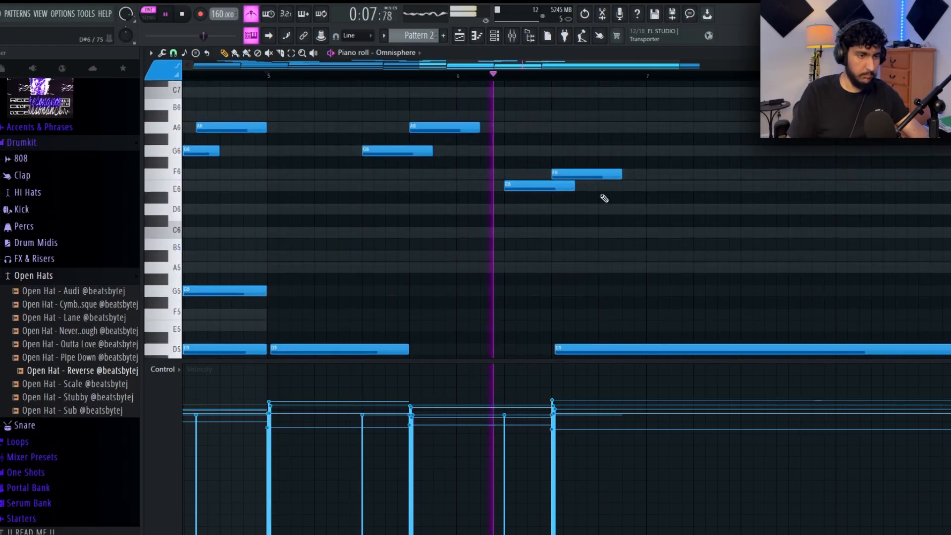
- Add overlapping descending D7, C7 and A6 notes in bar 7, beginning a quarter into the bar, and play them
scroll(749, 187, up, 2)
key(space)
mouse_move(558, 142)
mouse_down()
mouse_move(559, 127)
mouse_move(575, 129)
mouse_move(574, 144)
mouse_up()
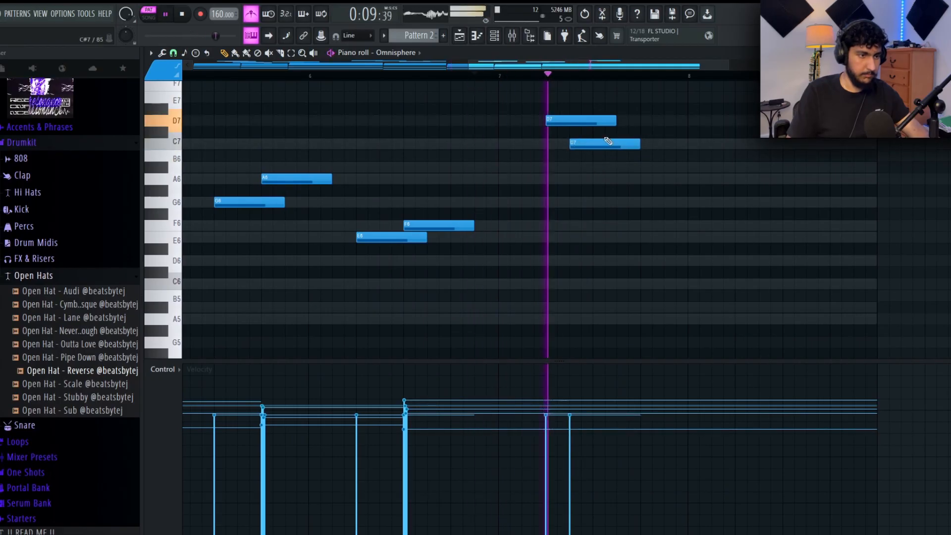
drag(614, 188, 616, 177)
key(space)
key(space)
- Continue with F6 in the last quarter of bar 7, G6 at the start of bar 8 and A6 after it, and play
mouse_move(643, 223)
mouse_down()
mouse_move(666, 193)
mouse_move(728, 173)
mouse_move(719, 174)
mouse_up()
key(space)
key(space)
key(space)
mouse_move(681, 228)
mouse_down()
mouse_move(676, 248)
mouse_move(674, 219)
mouse_up()
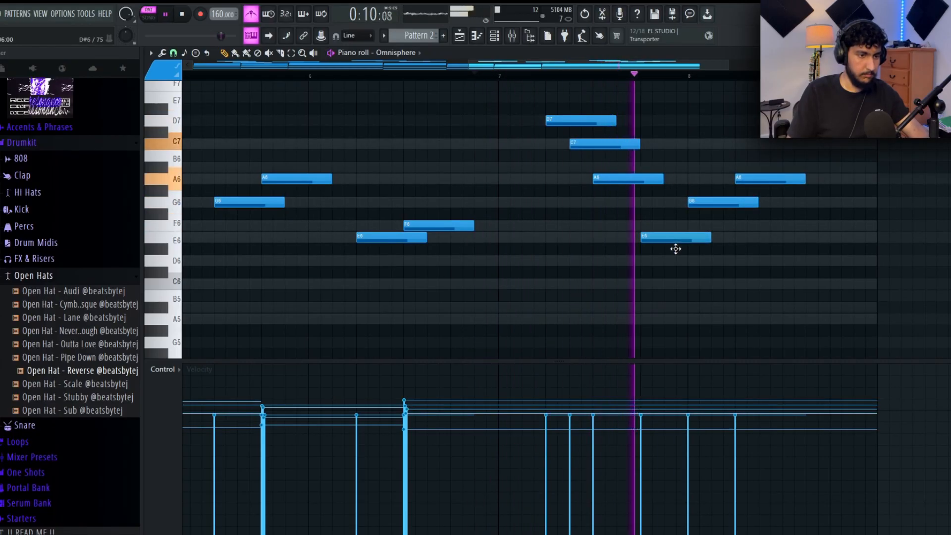
key(space)
key(space)
- Move bar 8's A6 to the middle of the bar and lengthen the G6 so it reaches the A6
scroll(736, 214, down, 2)
drag(779, 214, 682, 252)
key(space)
scroll(631, 239, up, 2)
key(space)
drag(688, 212, 734, 210)
drag(669, 235, 692, 235)
key(space)
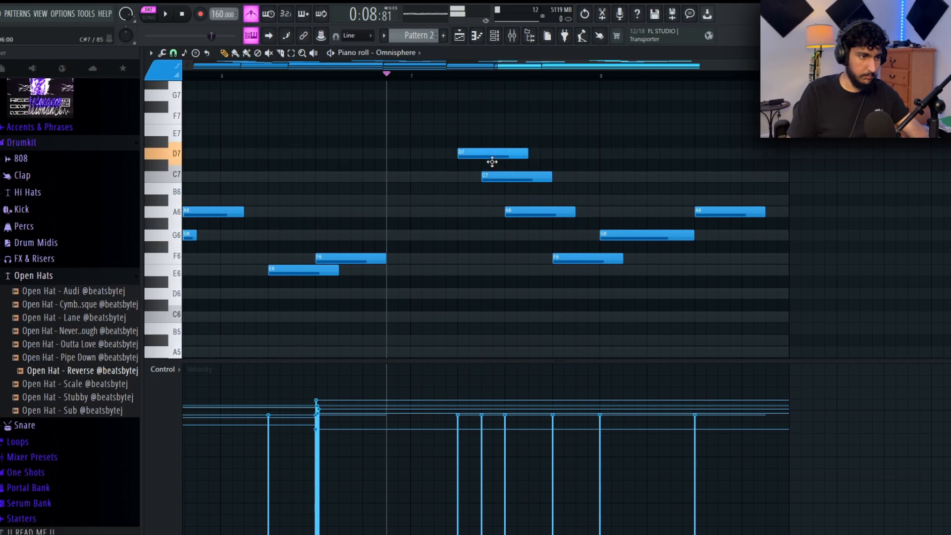
- Add a very short C#7 grace note just before the D7 in bar 7 and lower its velocity
scroll(492, 162, up, 4)
click(512, 167)
drag(676, 171, 488, 164)
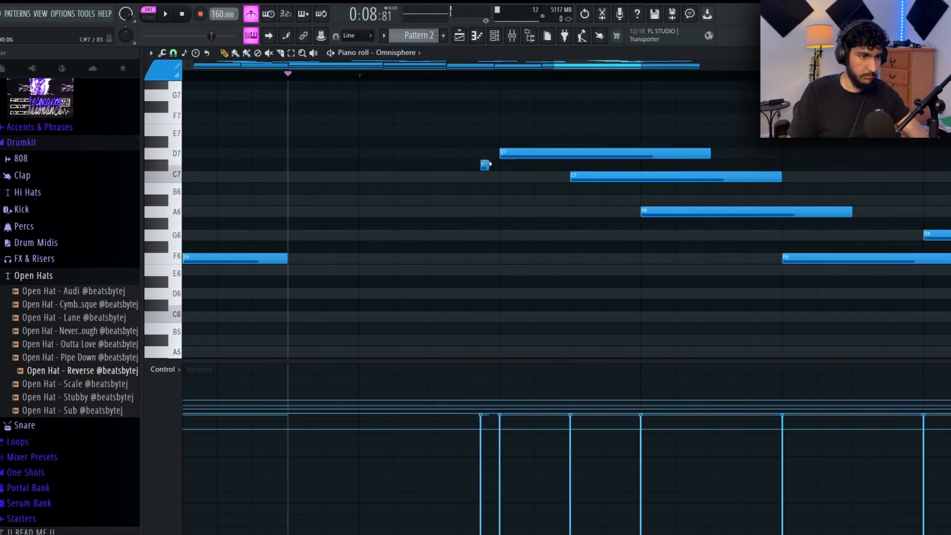
scroll(484, 165, down, 3)
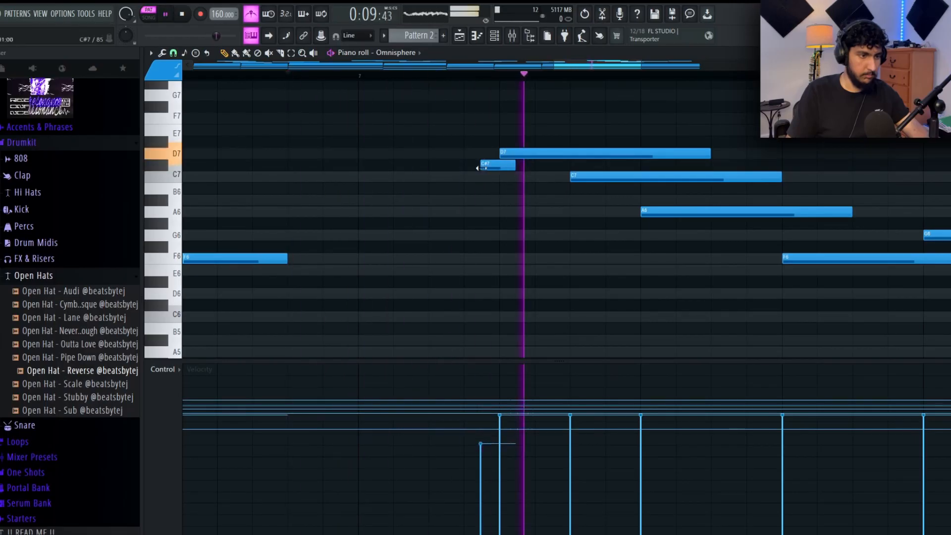
ctrl+right_click(510, 198)
ctrl+right_click(834, 173)
key(space)
drag(834, 174, 632, 161)
- Place a matching short G#6 grace note just before the A6 in bar 8 and play it
scroll(633, 162, down, 3)
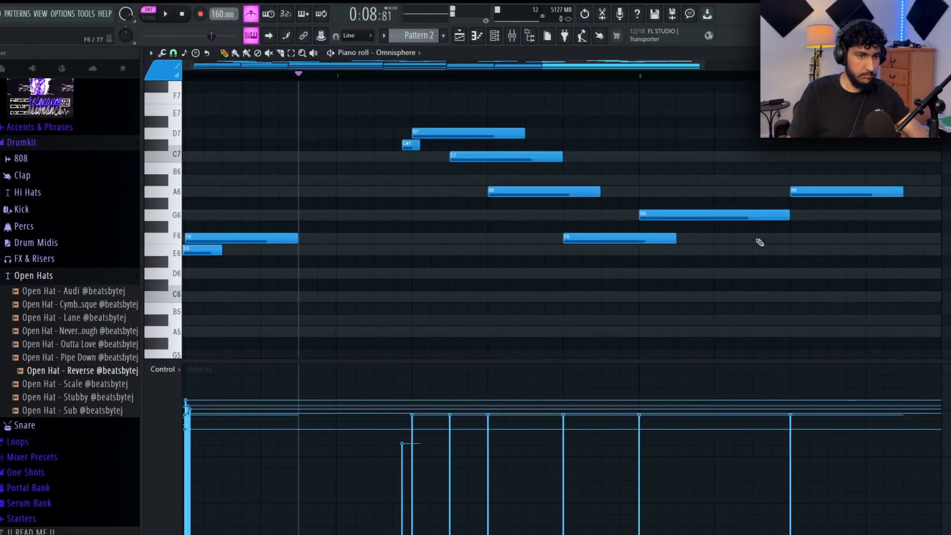
drag(762, 248, 632, 253)
drag(580, 221, 712, 202)
right_click(677, 208)
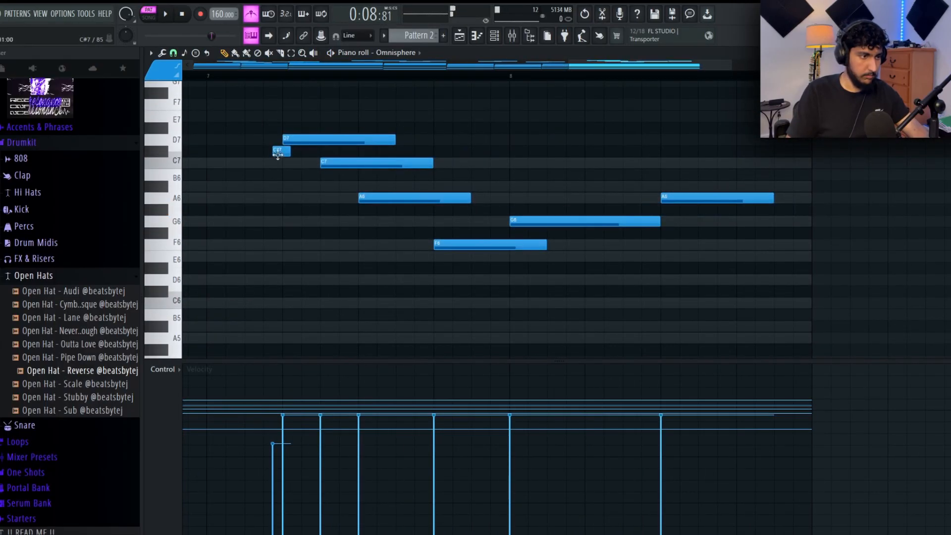
click(676, 233)
key(space)
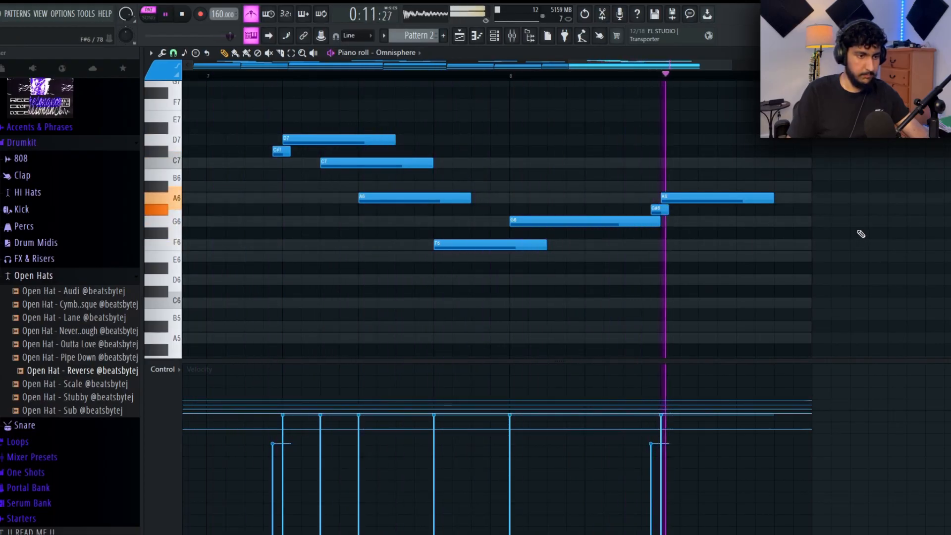
- Shorten the A6 in bar 8 and fill the last quarter of the bar with a C7 note
drag(698, 198, 768, 160)
drag(807, 216, 760, 163)
drag(847, 163, 810, 163)
ctrl+click(812, 191)
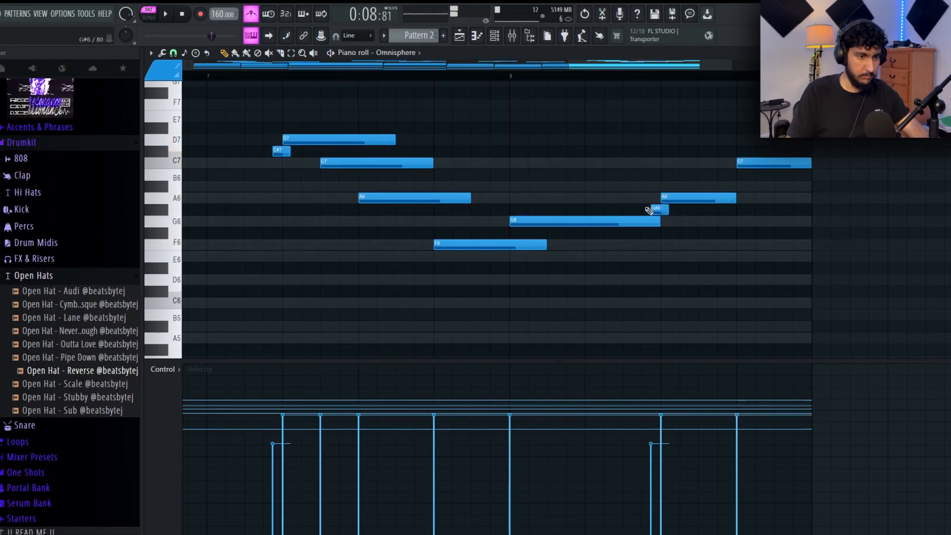
- Mute the G#6 grace note in bar 8 and turn off the metronome while playing the whole melody
alt+right_click(662, 210)
scroll(786, 218, down, 3)
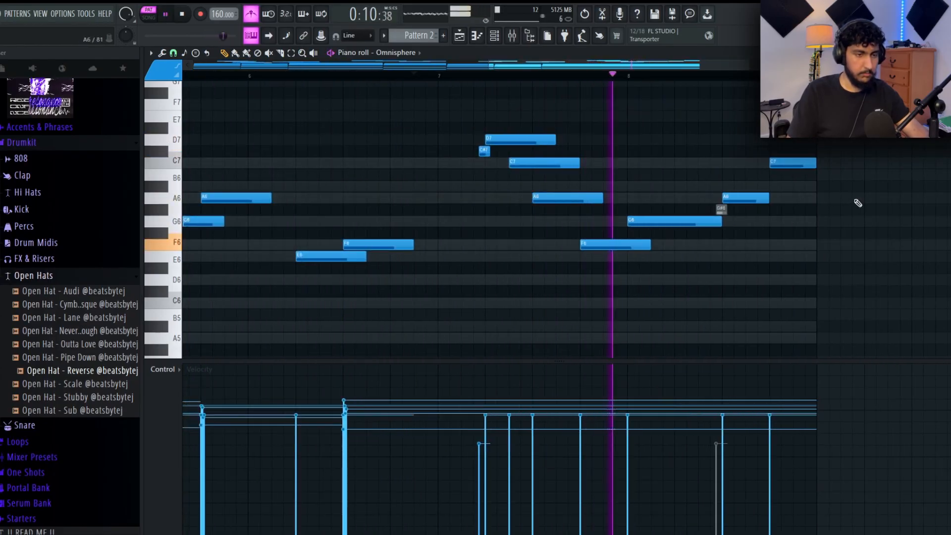
scroll(857, 201, down, 2)
scroll(857, 202, down, 3)
scroll(694, 234, down, 2)
scroll(693, 234, up, 2)
scroll(607, 228, down, 1)
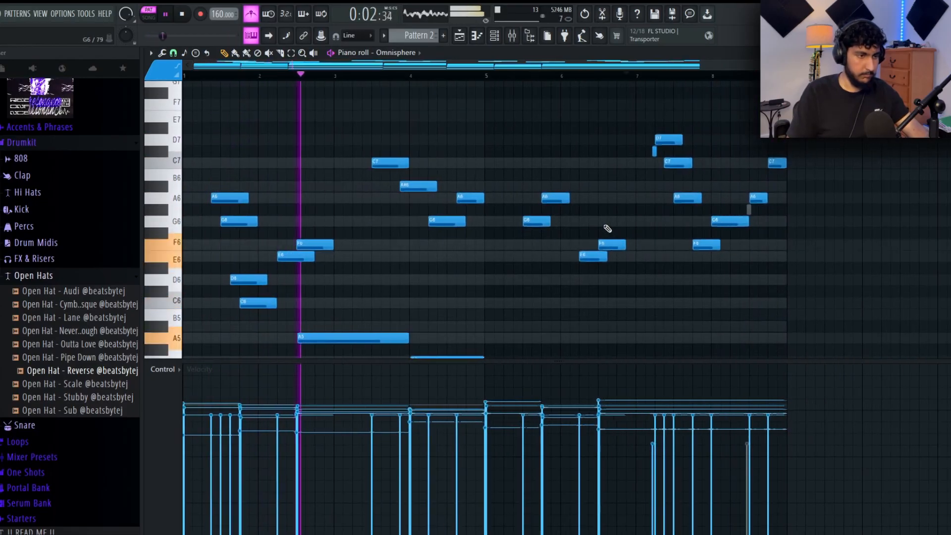
scroll(607, 228, down, 2)
click(251, 14)
scroll(471, 191, up, 1)
key(space)
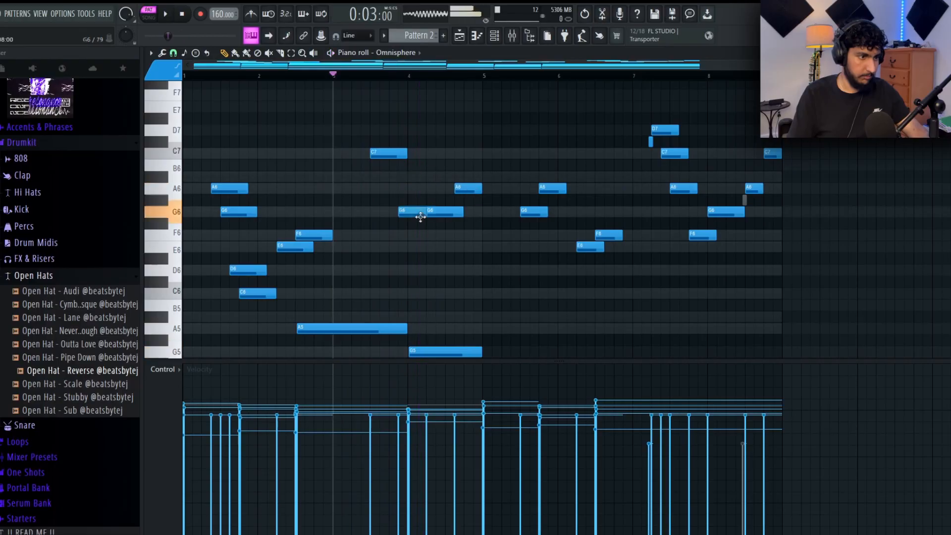
- Try A6 for the former A#6 note at the end of bar 3, settle on F6 and play the phrase
drag(420, 217, 415, 185)
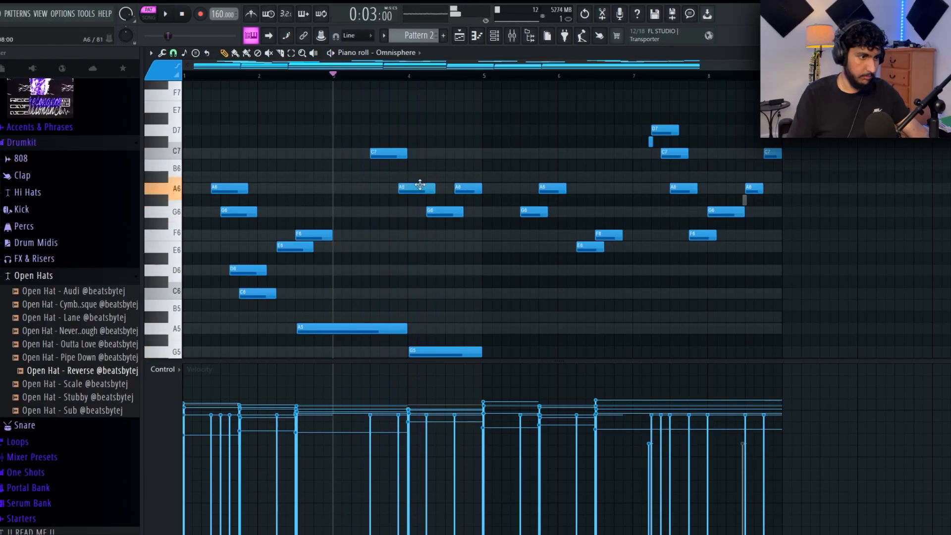
key(space)
scroll(436, 180, up, 2)
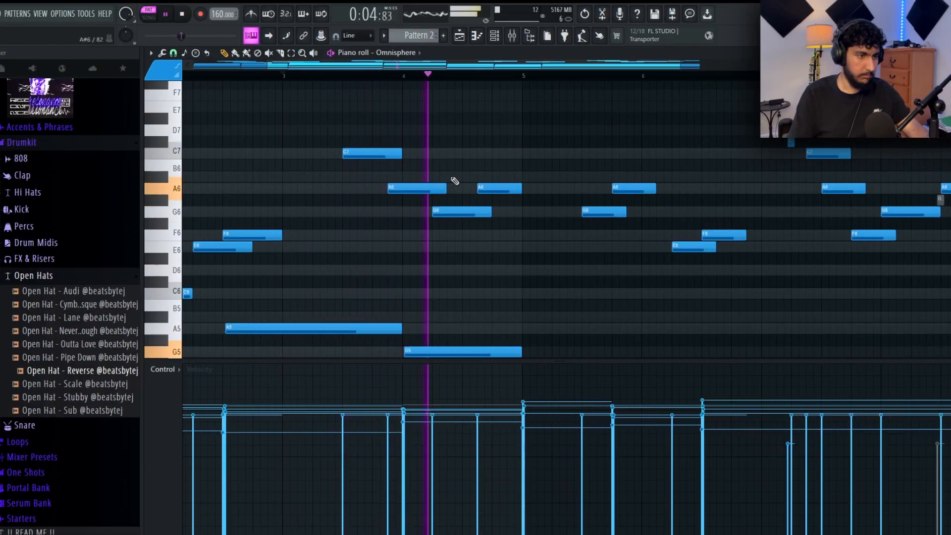
drag(416, 188, 415, 234)
ctrl+right_click(557, 235)
ctrl+right_click(580, 227)
scroll(589, 226, down, 2)
key(space)
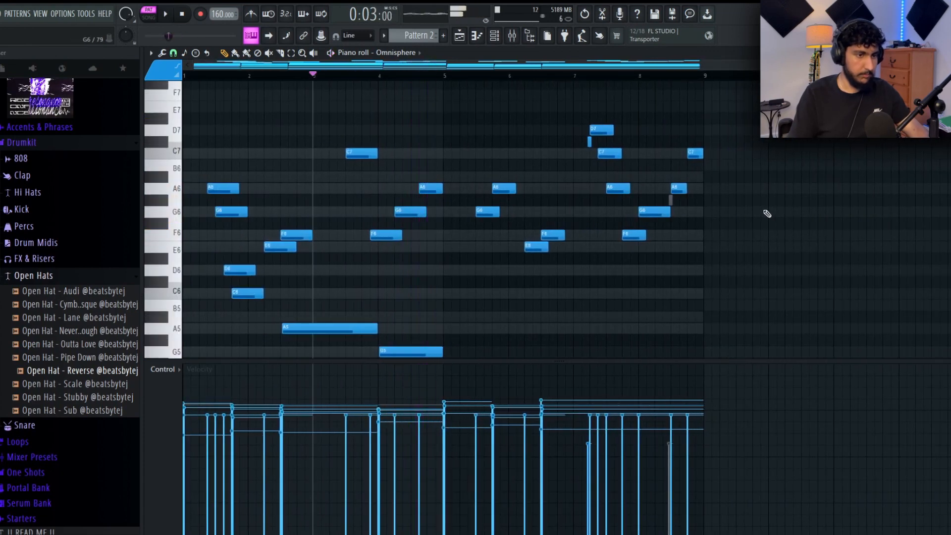
- Audition A#6 on the piano keys and highlight its row
scroll(802, 212, up, 1)
drag(776, 312, 186, 87)
ctrl+click(358, 107)
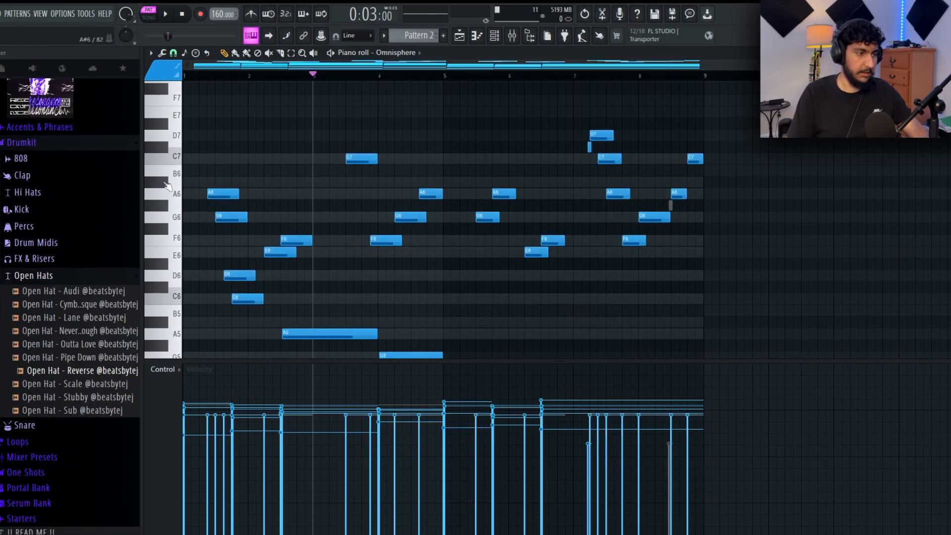
click(165, 185)
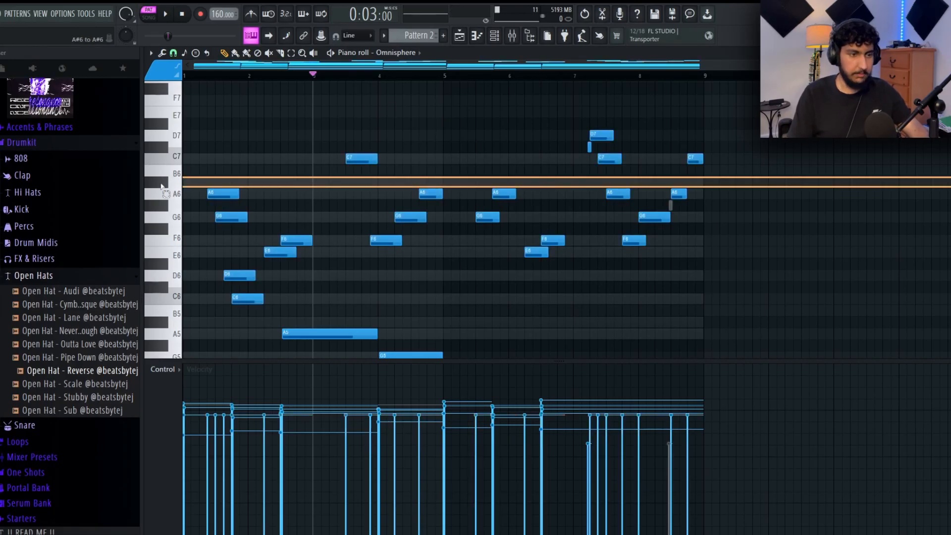
click(163, 187)
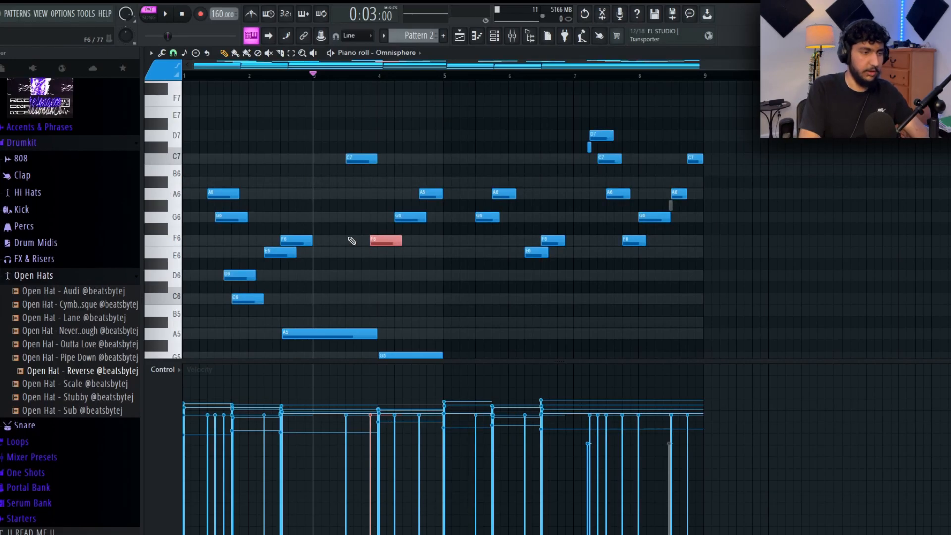
- Try A#6 again for the F6 note at the end of bar 3, play it and undo the change
scroll(431, 114, up, 2)
key(space)
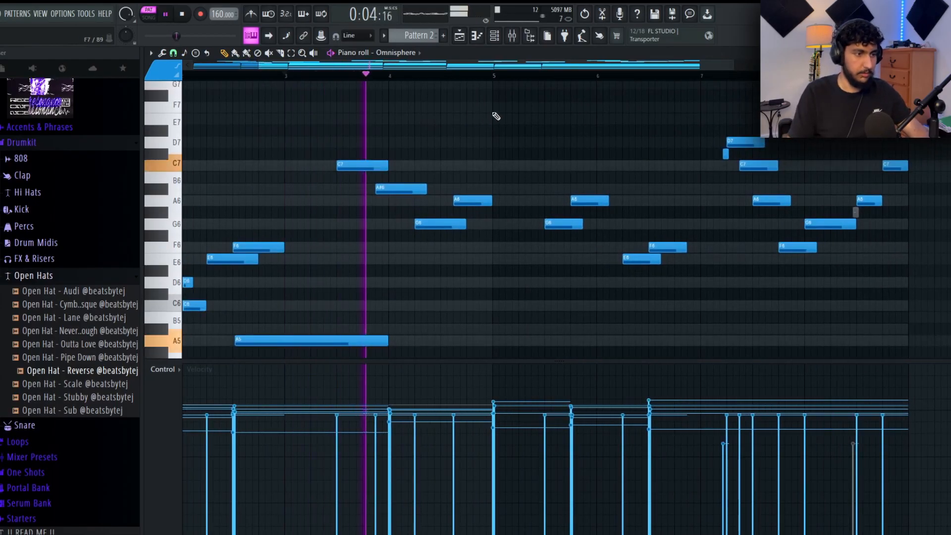
key(space)
key(ctrl+z)
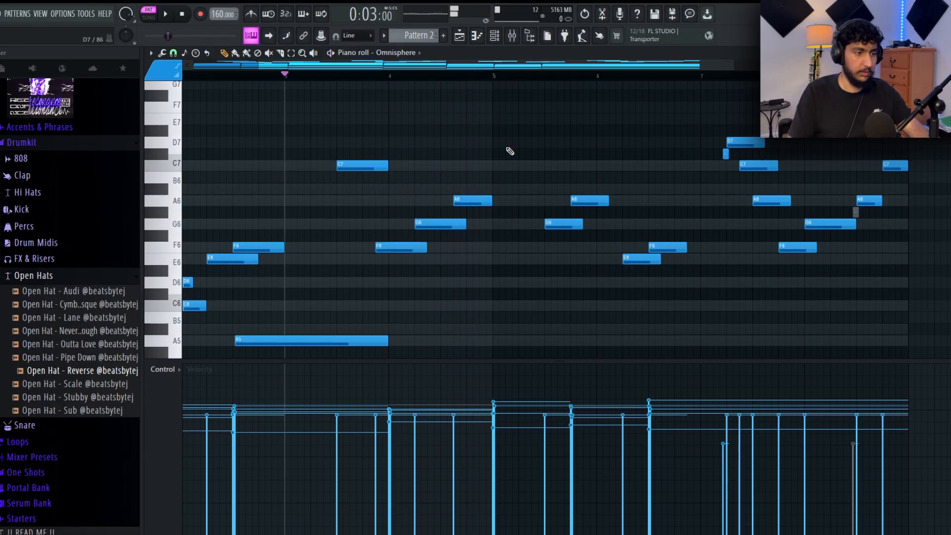
- Play the melody from bar 3 onward to check how the phrases flow into bars 7 and 8
key(space)
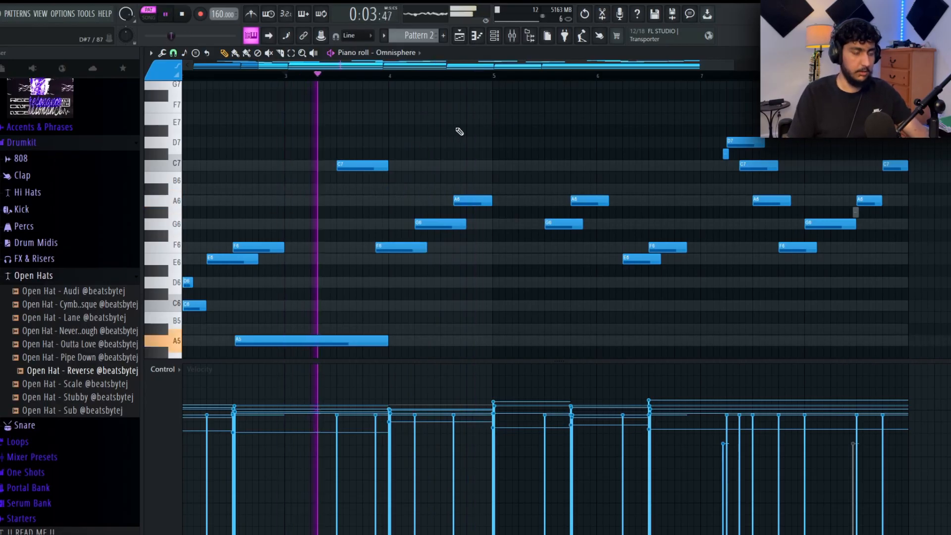
scroll(495, 128, down, 2)
scroll(534, 141, down, 2)
scroll(761, 183, down, 1)
scroll(761, 182, up, 2)
scroll(761, 181, down, 2)
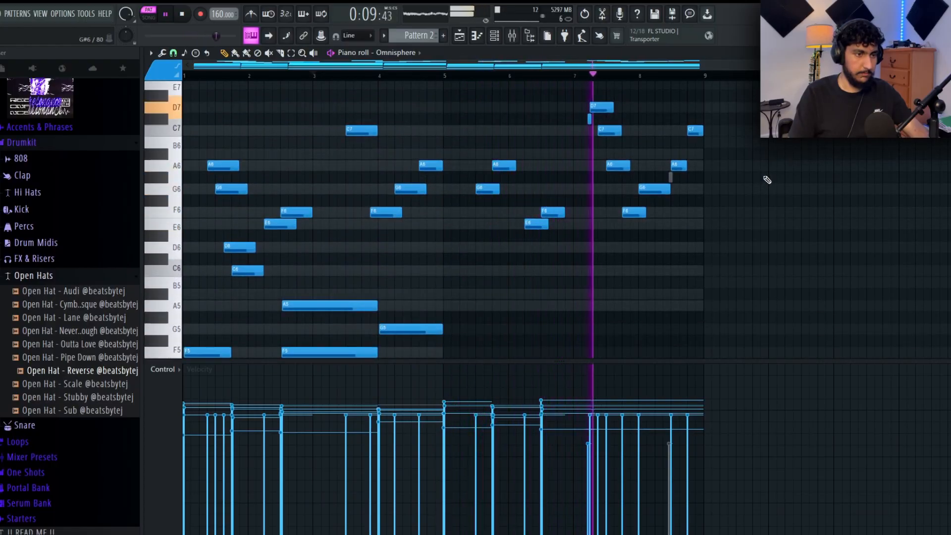
key(space)
- Select the short C#7 grace note before the D7 in bar 7 to examine it up close
scroll(595, 126, up, 4)
drag(596, 118, 575, 125)
scroll(590, 154, up, 5)
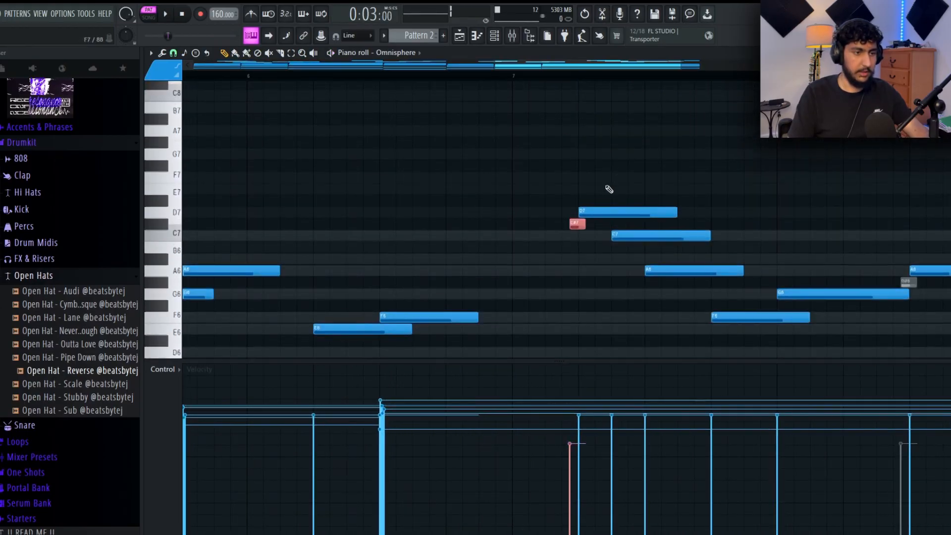
- Review the chords and the melody across all eight bars, highlighting the chord notes and the melody notes in turn
scroll(602, 198, up, 3)
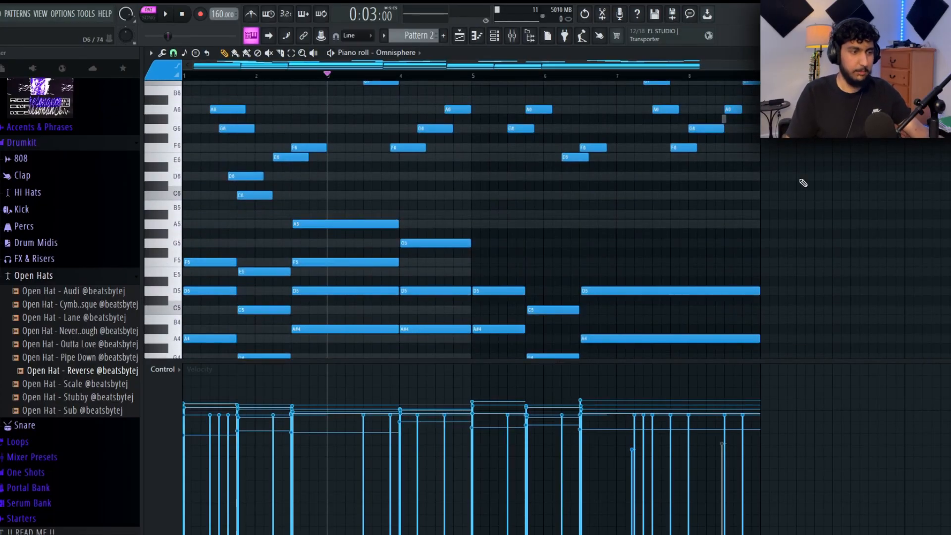
scroll(803, 182, down, 5)
drag(213, 134, 504, 257)
drag(545, 193, 626, 152)
scroll(626, 227, up, 3)
right_click(887, 229)
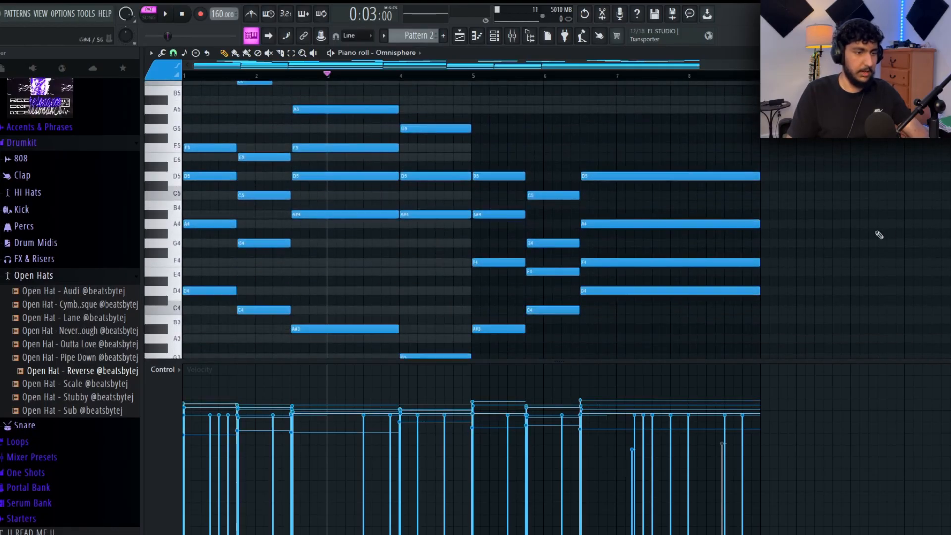
drag(627, 278, 186, 113)
ctrl+click(702, 177)
scroll(496, 222, up, 4)
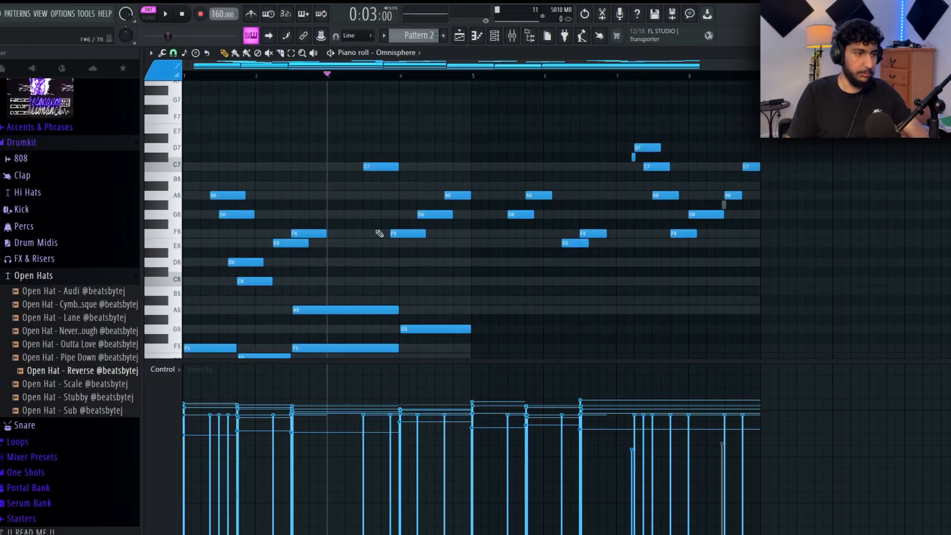
drag(837, 292, 214, 122)
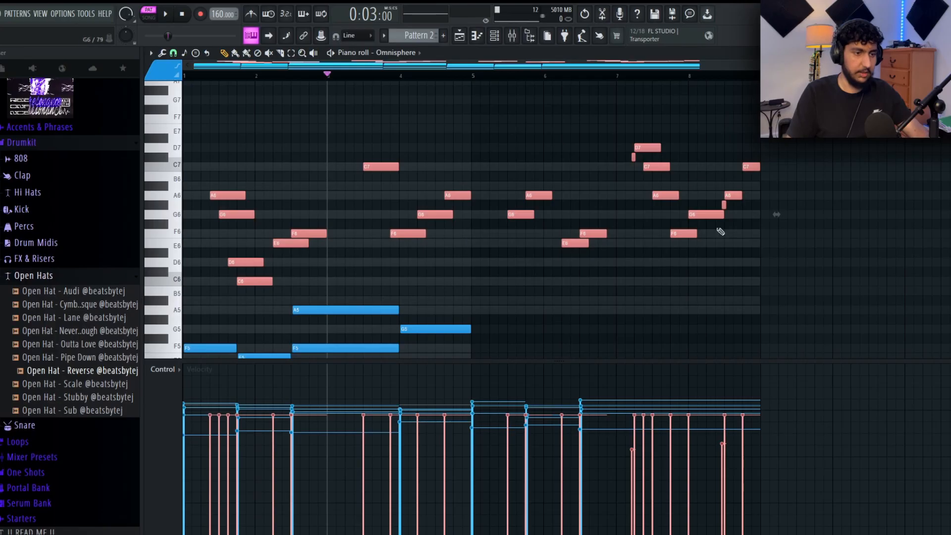
click(667, 286)
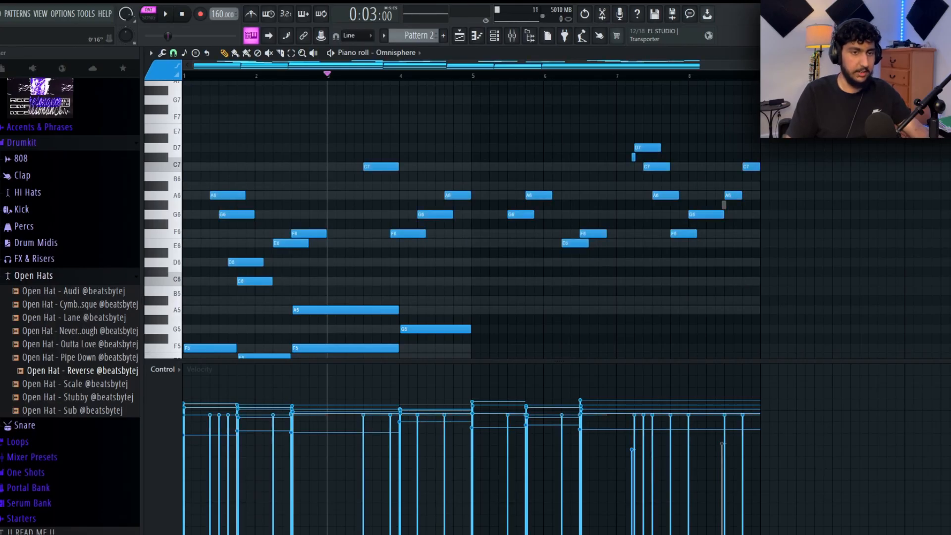
- Add a Kontakt channel and load the Sensual Sax (Style Buttons) instrument into it
click(943, 53)
click(255, 257)
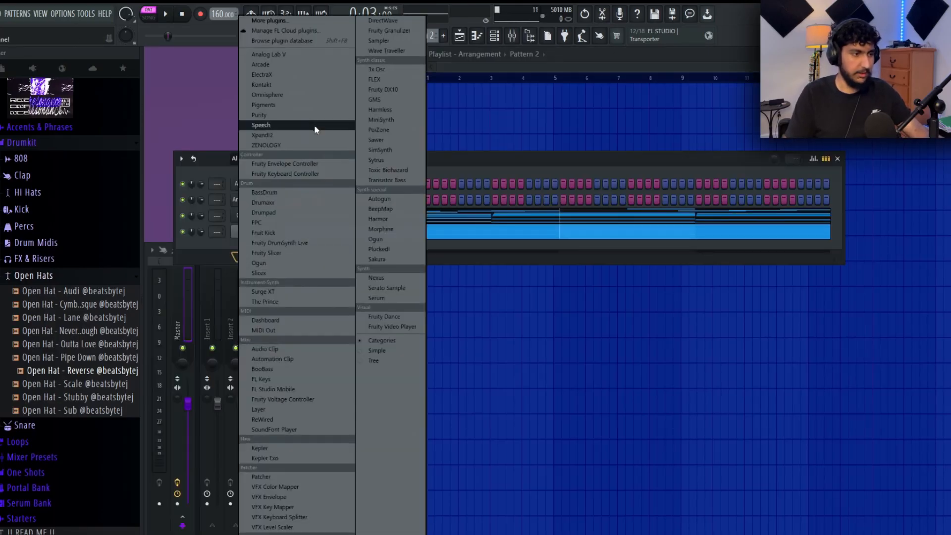
click(278, 85)
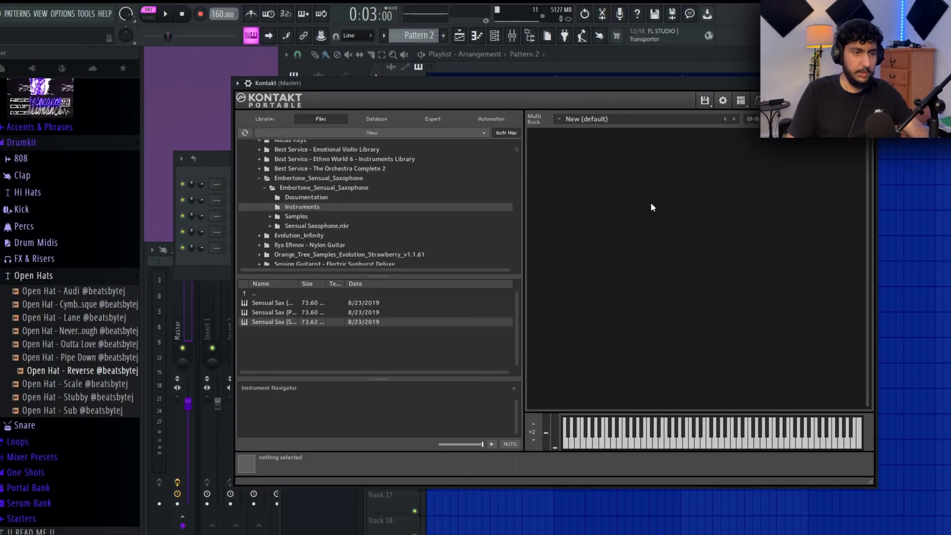
click(691, 245)
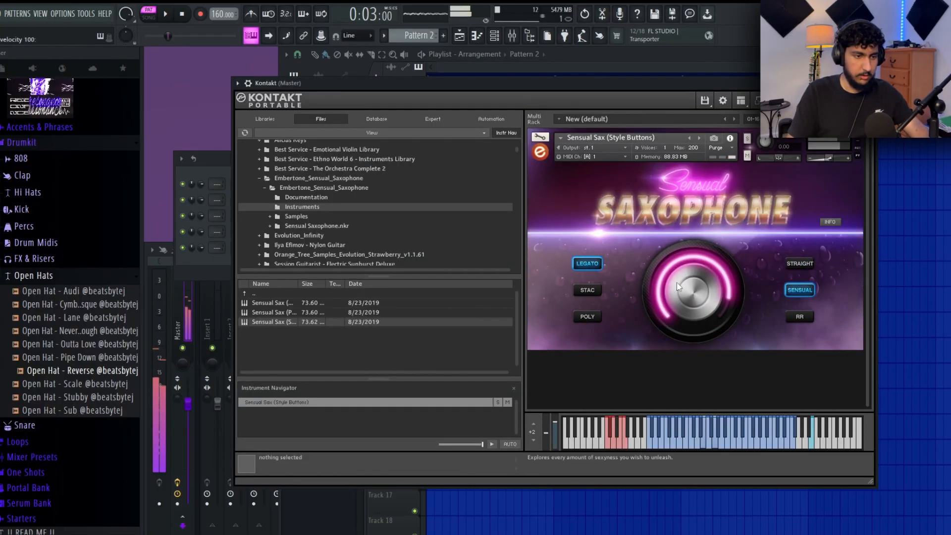
- Place a descending sax line of A5, G5 and F5 through bars 1 and 2, followed by D5 around the start of bar 3
key(F7)
key(space)
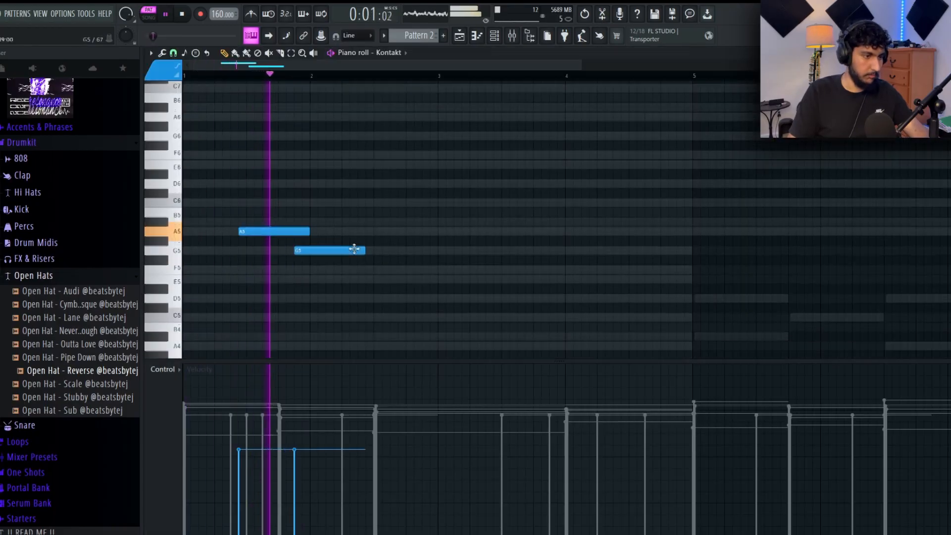
drag(322, 215, 343, 236)
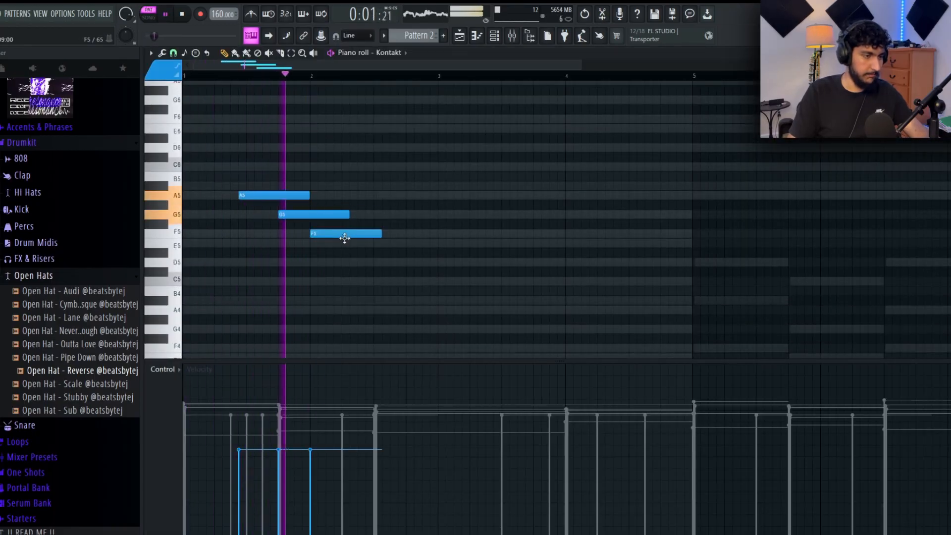
key(space)
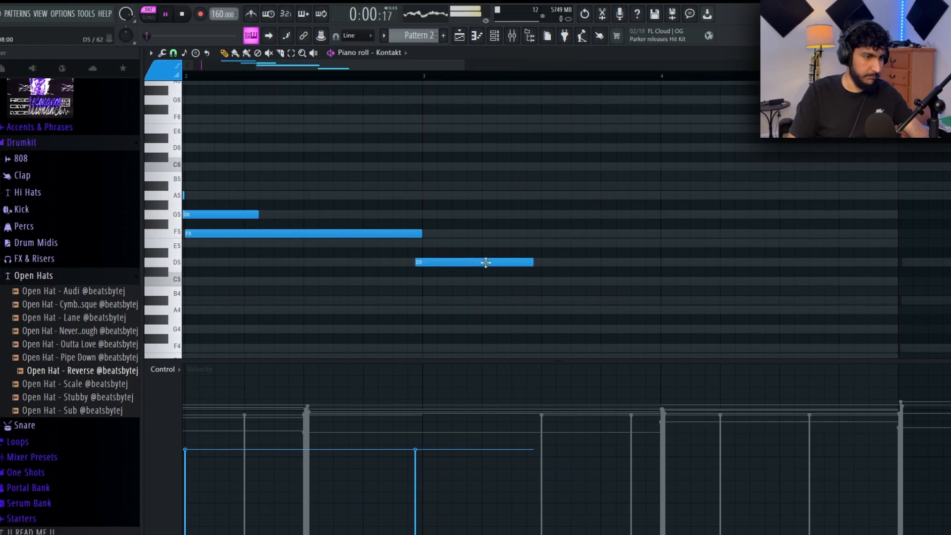
- Add an E5 note in the second half of bar 3 and shorten the F5 note so it ends before D5
click(569, 242)
drag(586, 244, 577, 242)
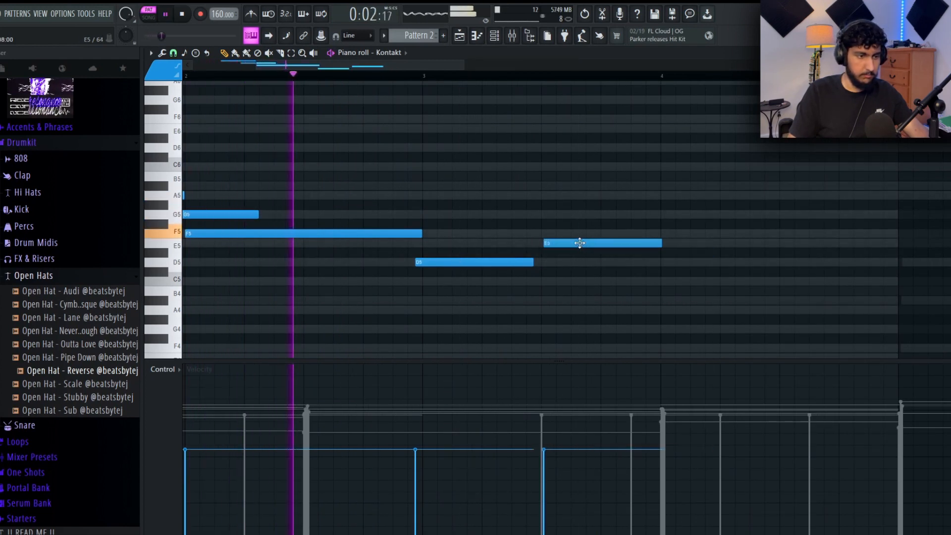
scroll(586, 237, down, 2)
key(space)
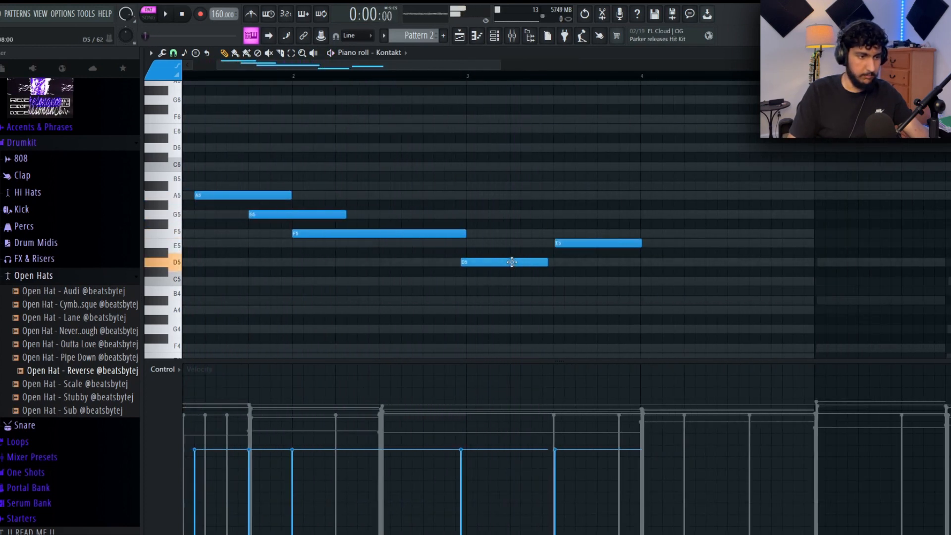
key(space)
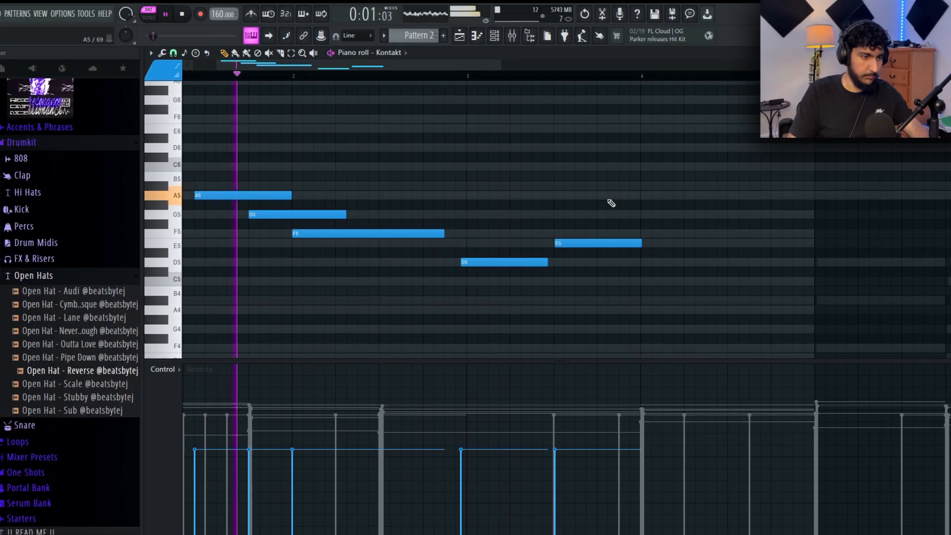
- Replace the E5 note with F5 and G5 notes in bar 4 while playing the sax line over the chords
scroll(690, 185, down, 2)
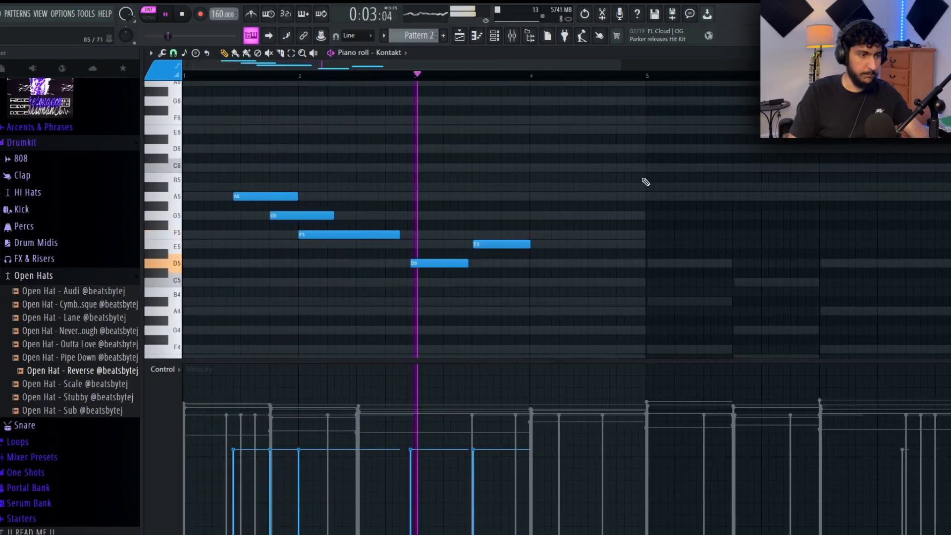
scroll(598, 210, up, 2)
key(space)
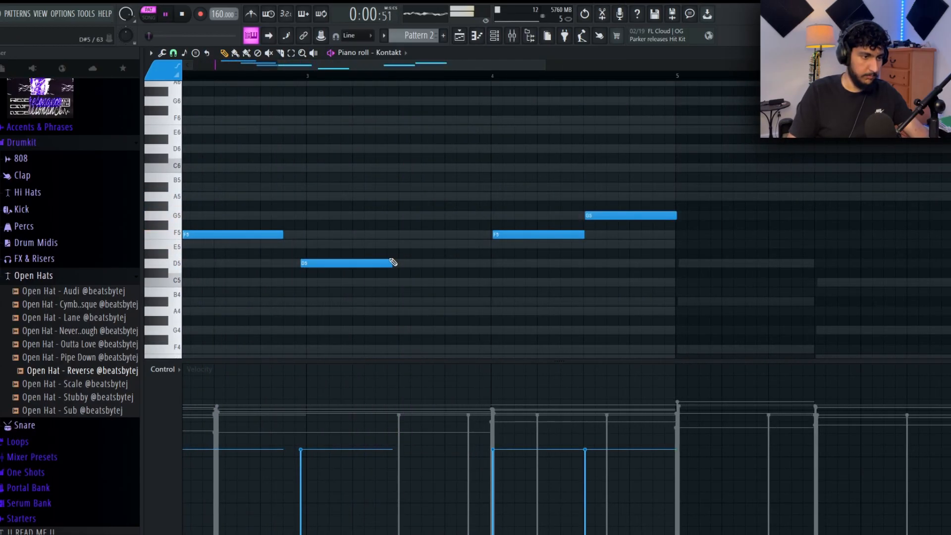
scroll(533, 268, down, 3)
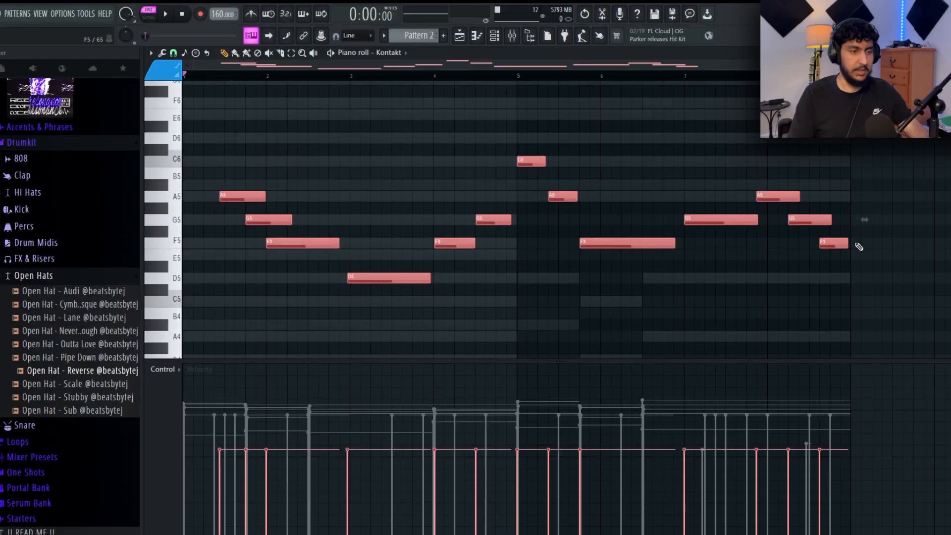
- Highlight the whole eight-bar sax melody and try a higher pitch for the A5 note in bar 1
ctrl+click(859, 245)
drag(907, 319, 252, 110)
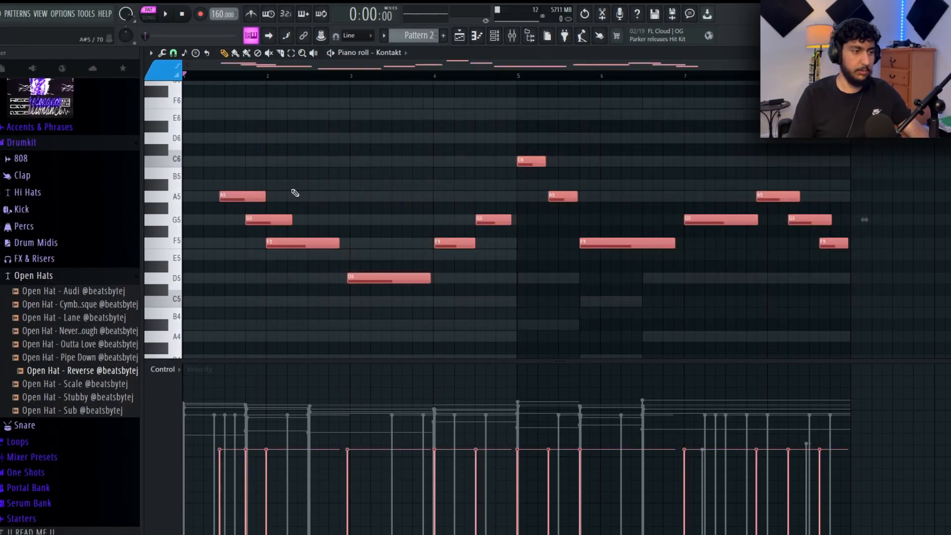
ctrl+click(324, 201)
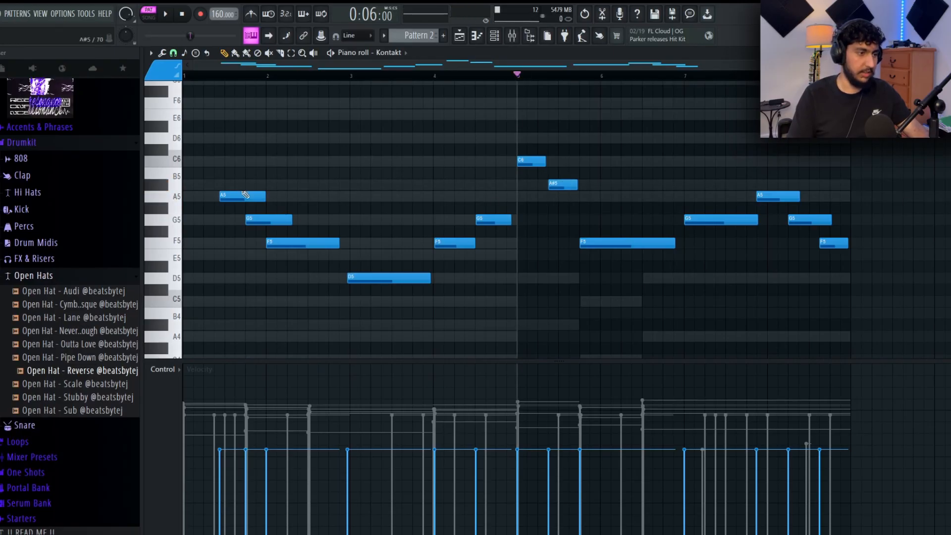
drag(241, 195, 244, 178)
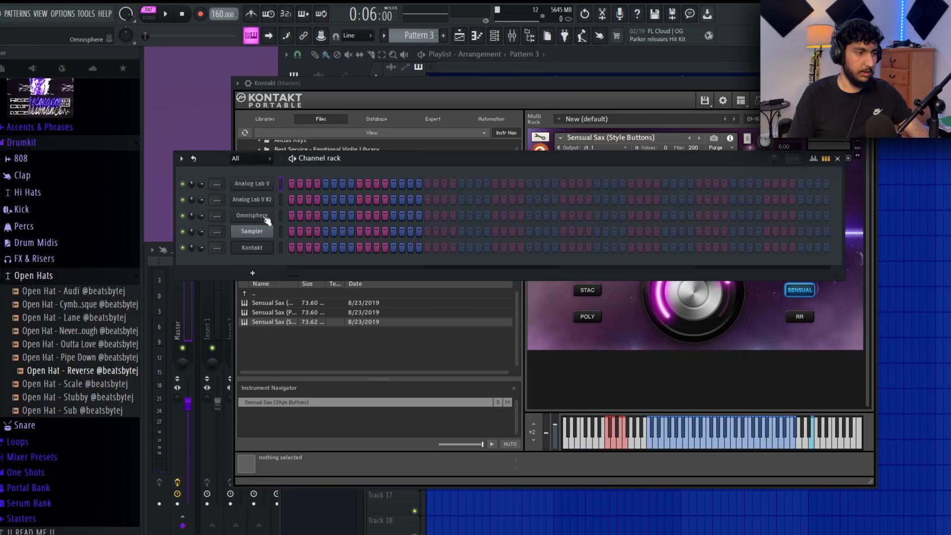
- Lay the scale guide notes across eight bars of Pattern 3 for Omnisphere's piano roll
click(266, 220)
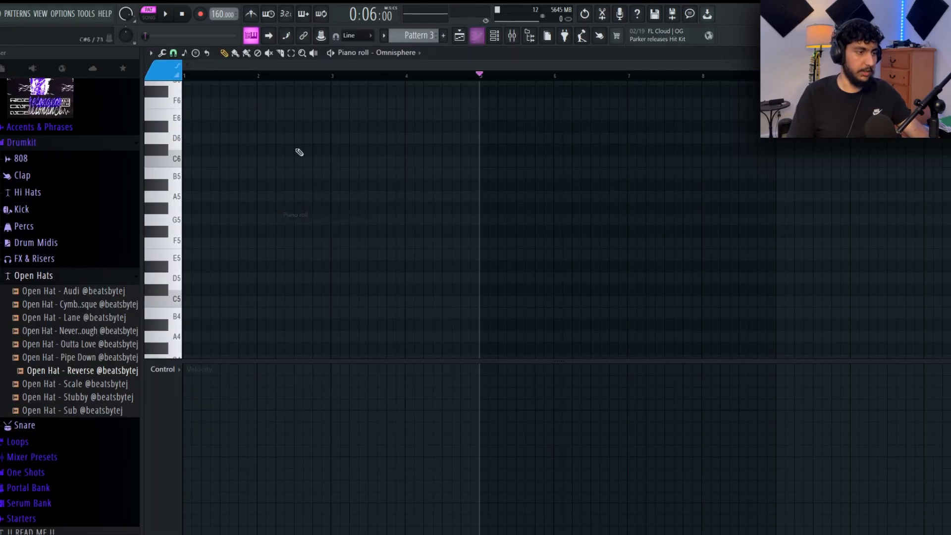
drag(244, 203, 838, 198)
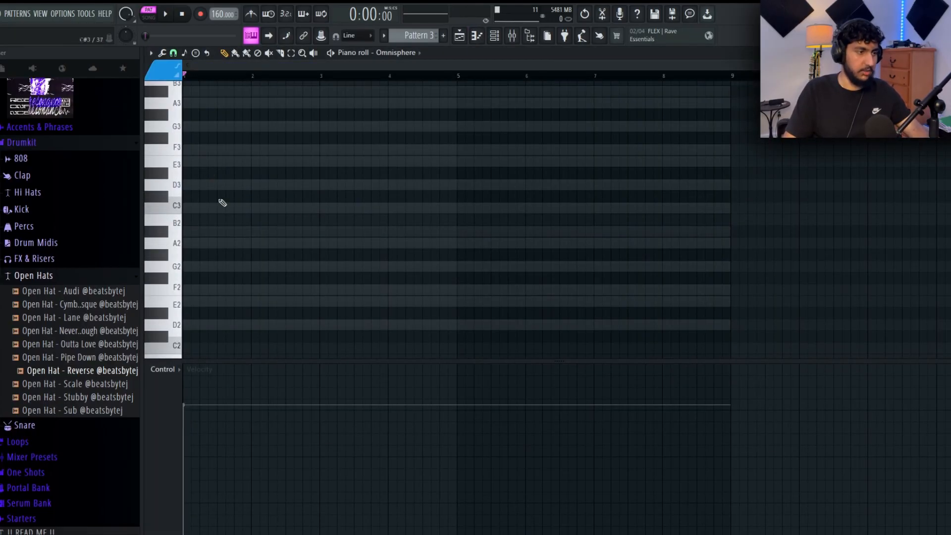
- Place two-bar bass notes in Omnisphere, A#2 at bar 1 and A2 at bar 3
drag(237, 184, 168, 179)
right_click(247, 185)
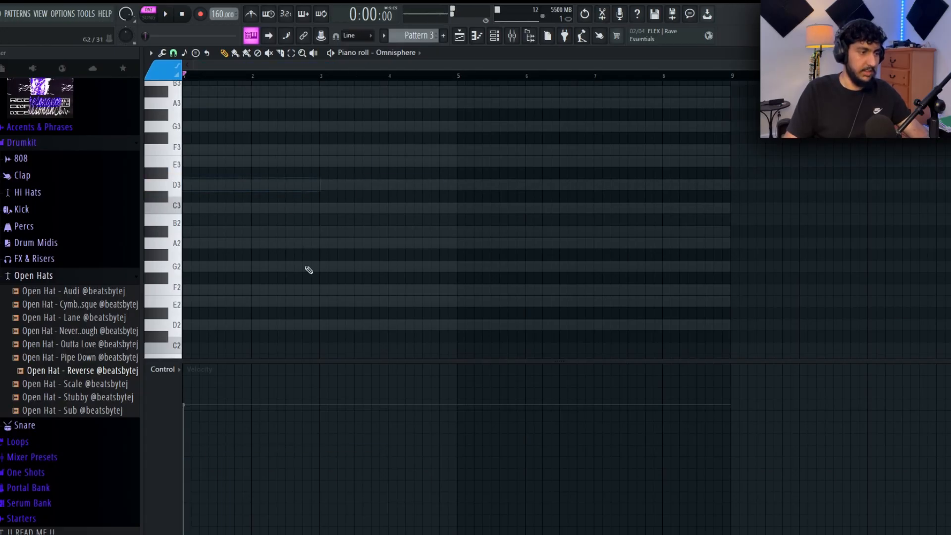
drag(186, 233, 155, 226)
drag(299, 204, 267, 260)
ctrl+click(415, 304)
key(space)
drag(224, 235, 355, 243)
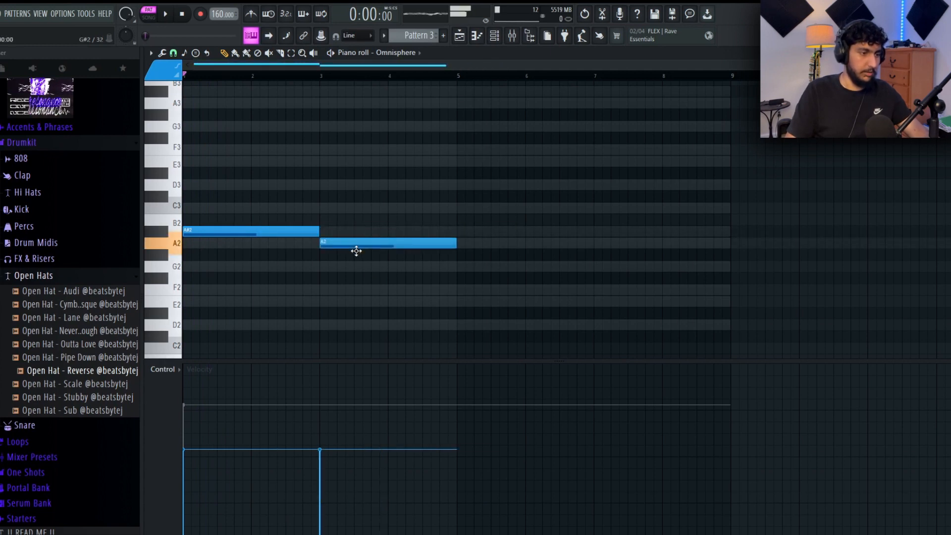
- Add two-bar bass notes F2 at bar 5 and G2 at bar 7, playing the line to check them
click(456, 268)
click(594, 290)
right_click(623, 290)
key(space)
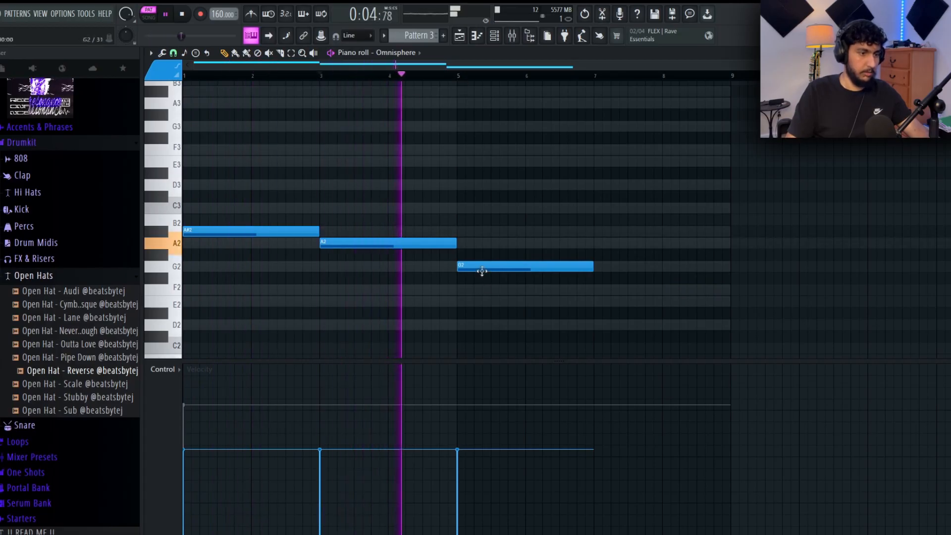
drag(479, 270, 479, 294)
click(456, 82)
right_click(456, 82)
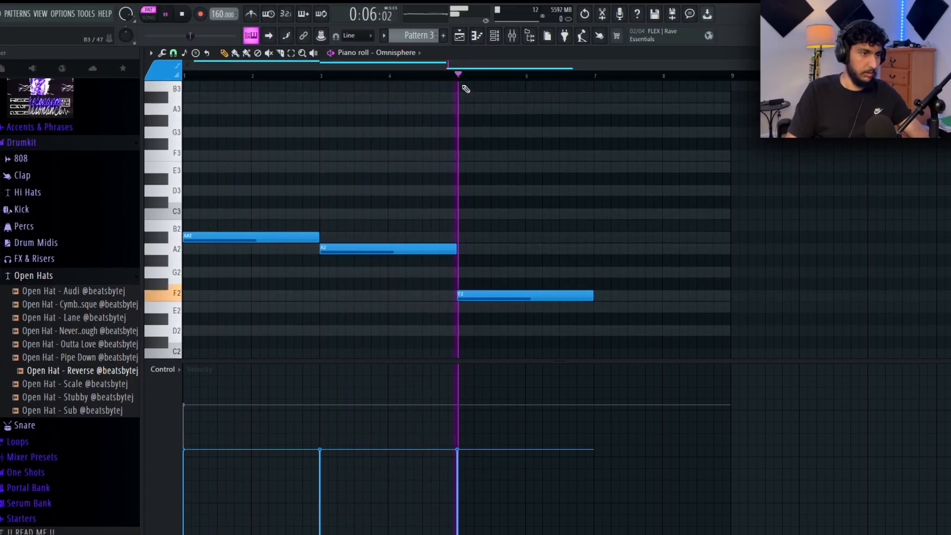
click(612, 273)
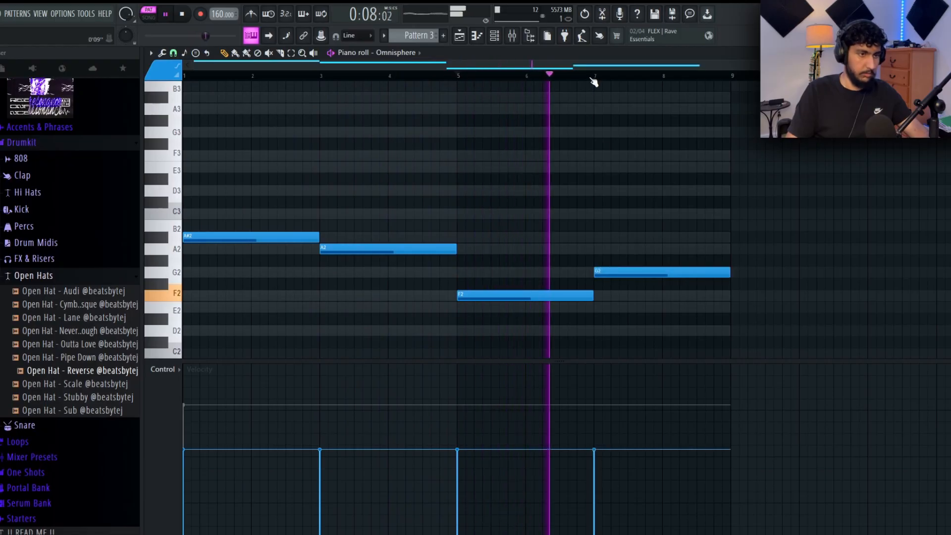
key(space)
- Copy all four Omnisphere bass notes and open the piano roll of Analog Lab V #2
drag(274, 221, 264, 254)
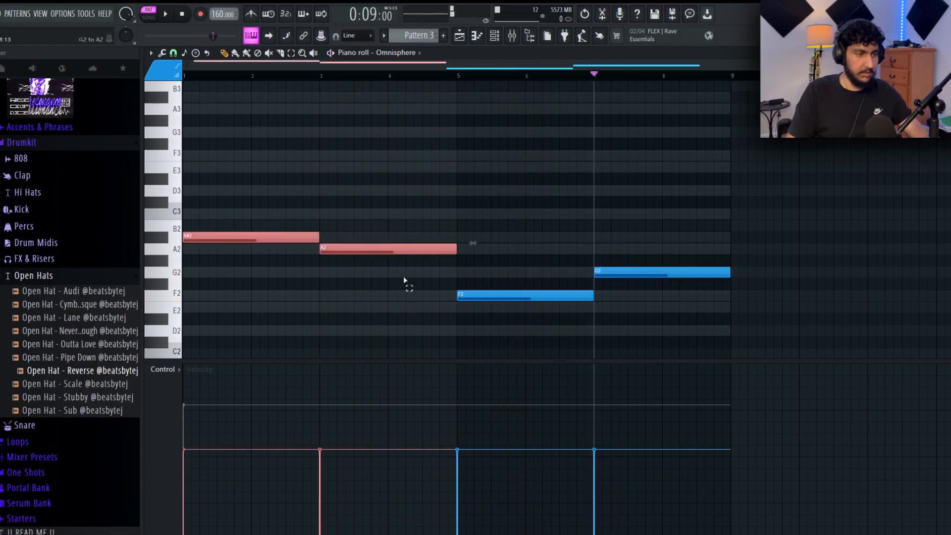
ctrl+click(591, 335)
ctrl+click(684, 262)
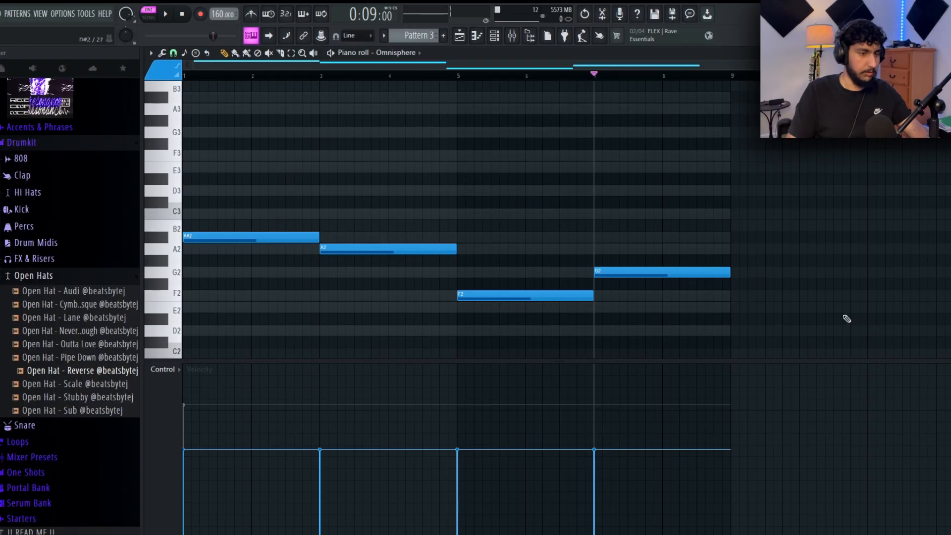
key(ctrl+a)
scroll(789, 219, up, 2)
ctrl+click(819, 212)
key(ctrl+a)
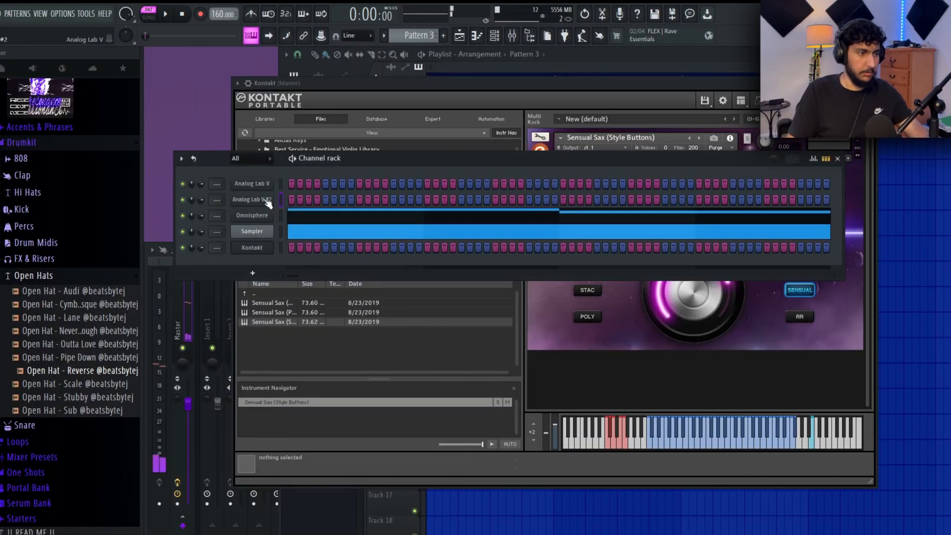
right_click(284, 198)
click(284, 197)
drag(237, 187, 164, 178)
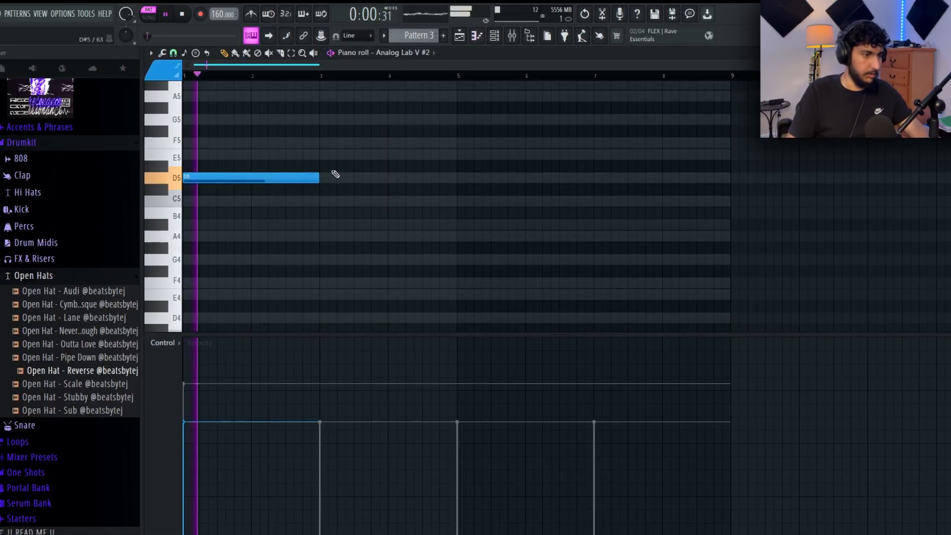
key(space)
key(ctrl+z)
- Paste the bassline into Analog Lab V #2 so its notes sit on A#4, A4, F4 and G4
key(ctrl+Down)
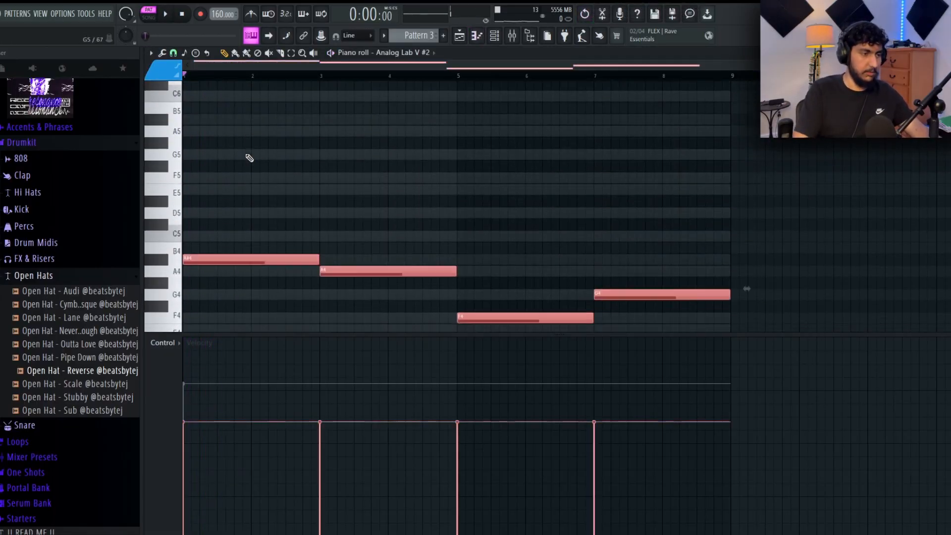
scroll(269, 171, down, 3)
key(ctrl+d)
- Add two-bar D5 and A5 notes above the A#4 at bar 1 and play the chord
click(200, 179)
drag(216, 119, 221, 90)
key(space)
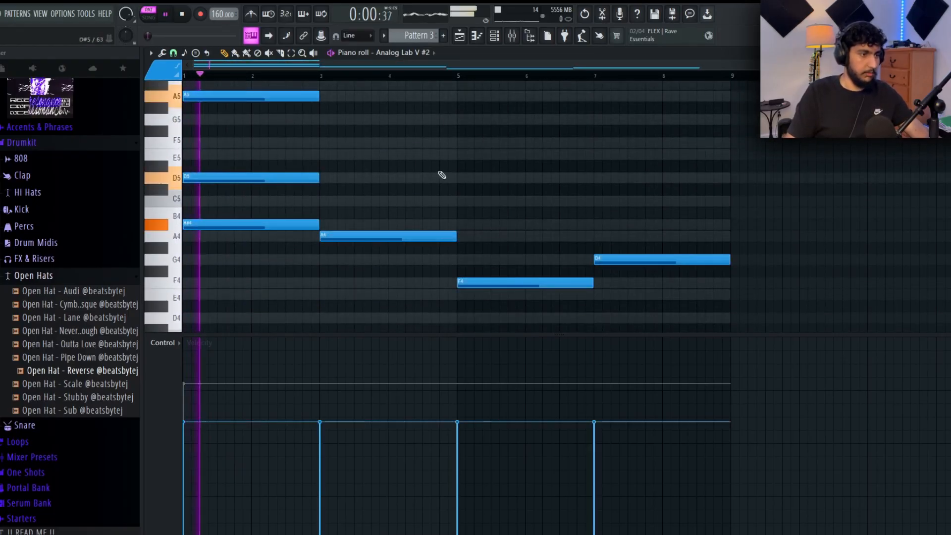
- Duplicate the D5 and A5 pair three times so it repeats over the A4, F4 and G4 notes through bar 8
drag(441, 176, 285, 98)
key(ctrl+b)
key(ctrl+b)
key(ctrl+b)
key(ctrl+d)
key(space)
- Highlight the repeated D5 and A5 notes in turn, and play the four-chord progression
drag(602, 185, 136, 171)
key(ctrl+d)
drag(656, 125, 174, 83)
key(ctrl+d)
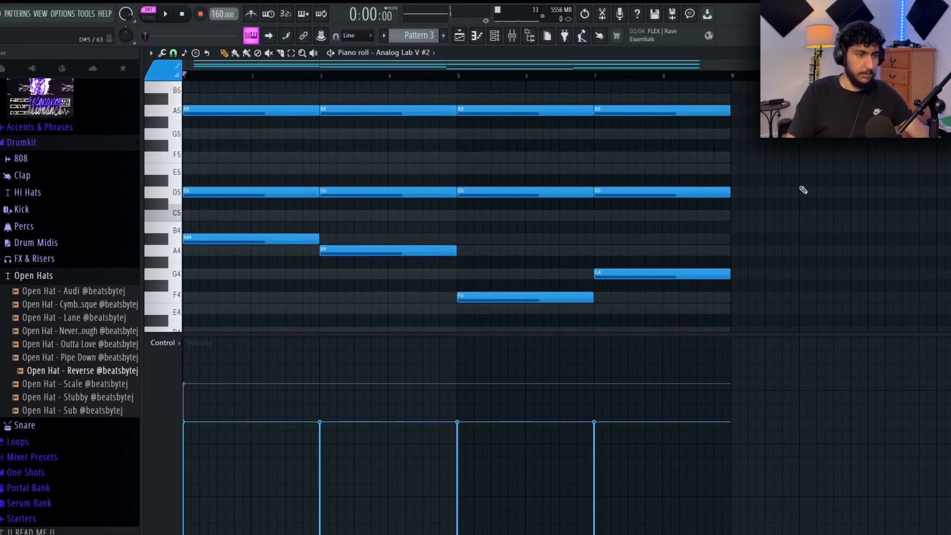
key(space)
scroll(807, 188, down, 2)
scroll(816, 183, up, 3)
scroll(817, 180, down, 1)
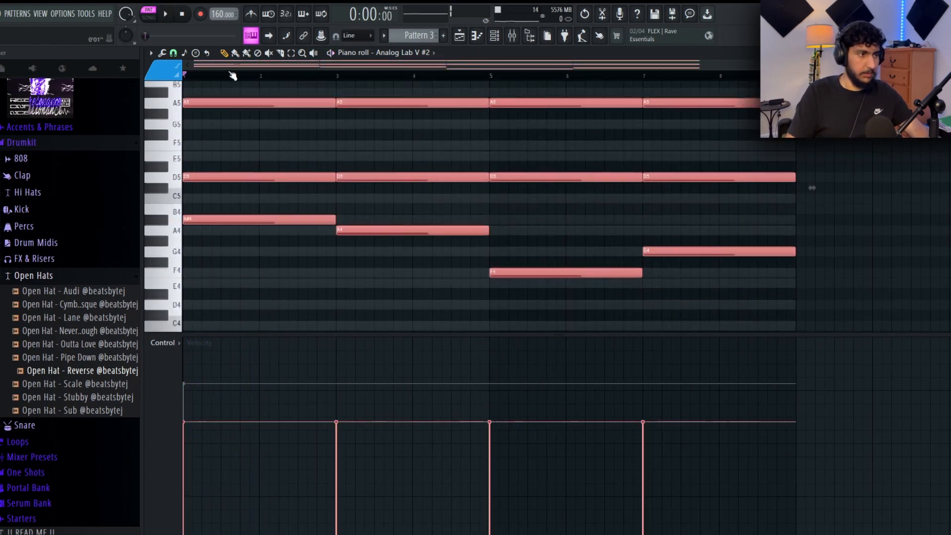
- Set the project tempo to 120 BPM using the preset tempo values
right_click(205, 17)
click(213, 15)
right_click(214, 15)
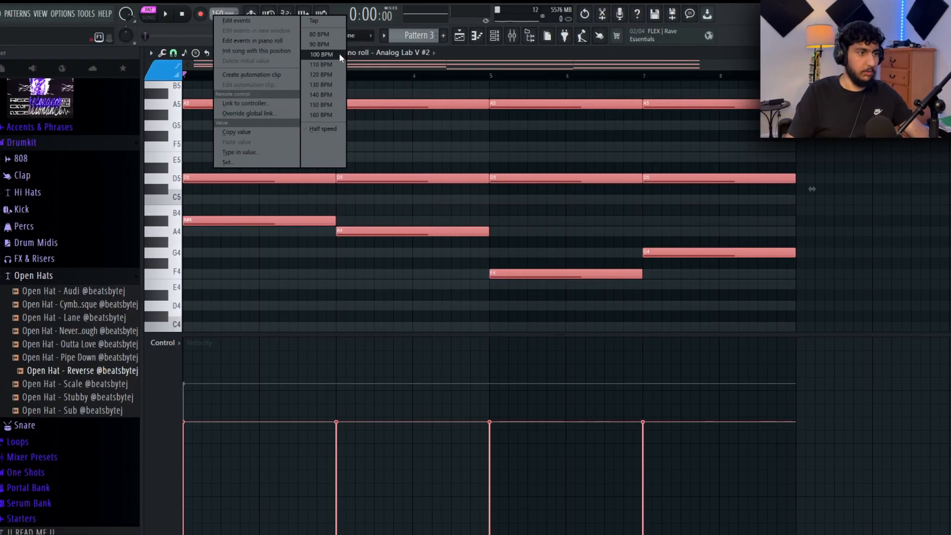
click(331, 77)
- Compress all Analog Lab V #2 chord notes to half their length so each chord lasts one bar across bars 1 to 4
drag(752, 276, 171, 76)
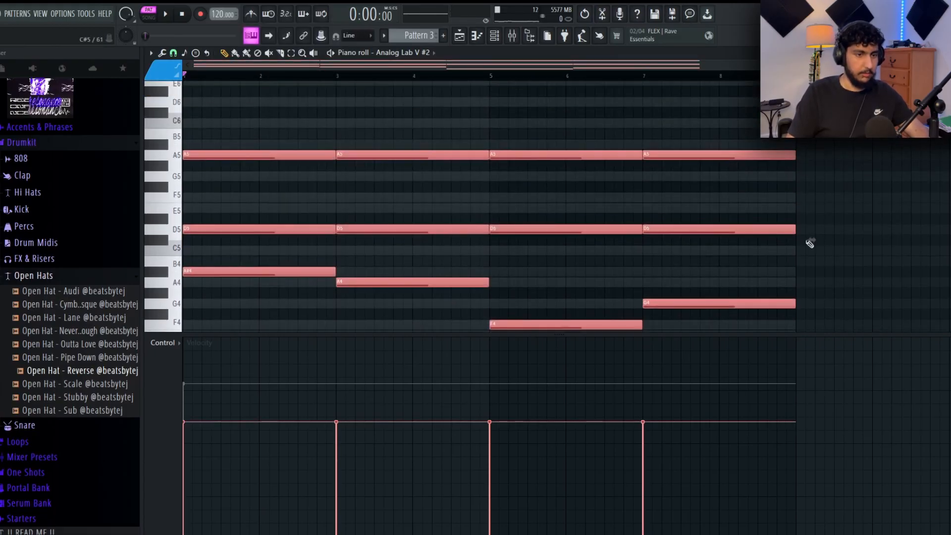
drag(809, 241, 526, 240)
key(ctrl+d)
- Compress the Omnisphere bassline to half its length so each note lasts one bar across bars 1 to 4
click(419, 55)
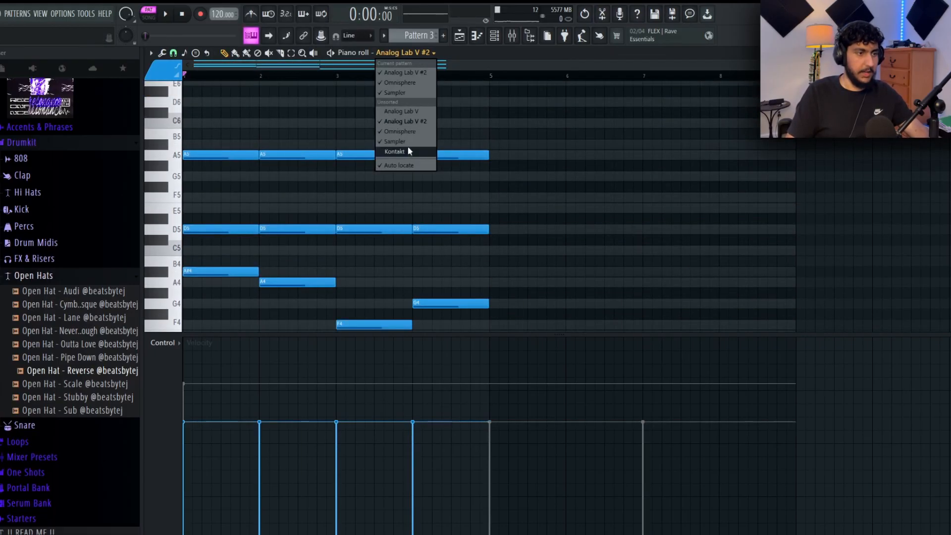
click(411, 132)
scroll(673, 171, down, 3)
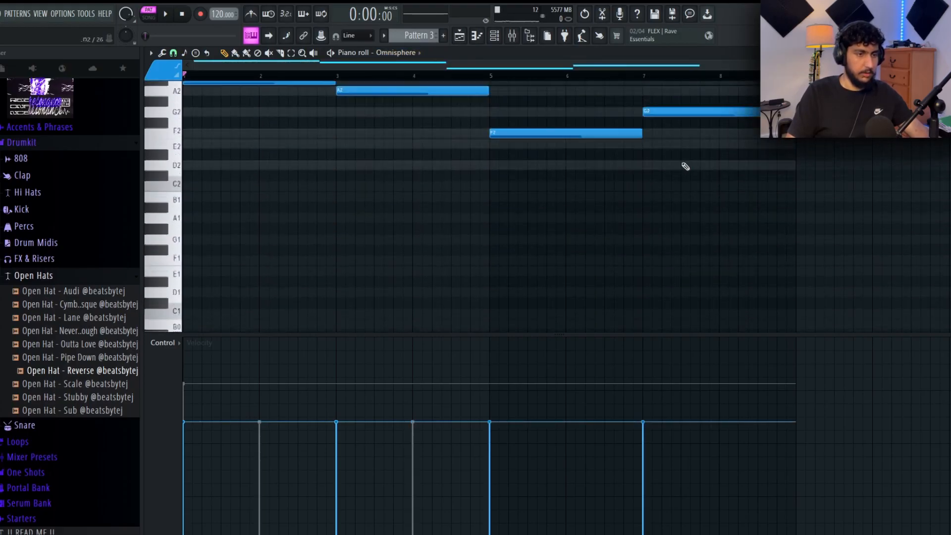
scroll(694, 171, up, 3)
key(ctrl+a)
drag(810, 266, 537, 274)
key(ctrl+d)
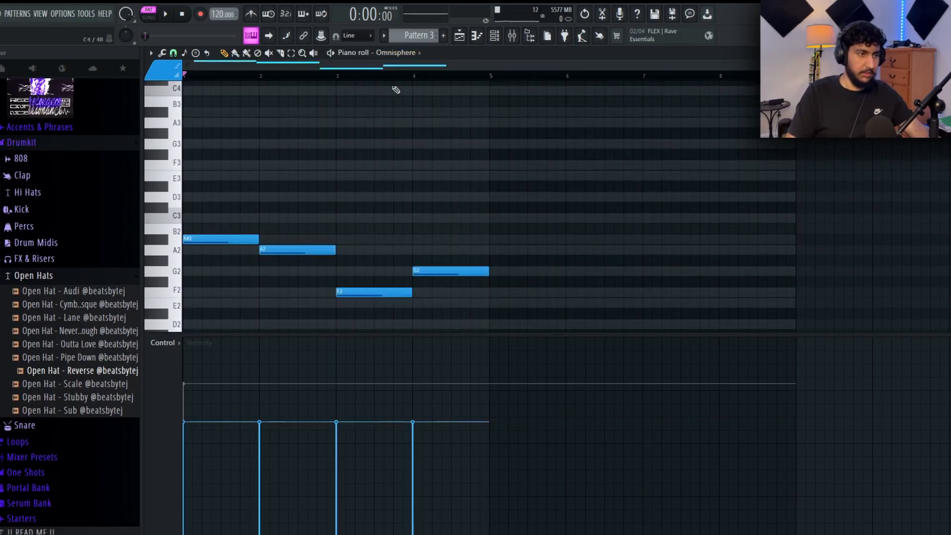
- Return to the Analog Lab V #2 notes, play the progression and duplicate it to fill bars 5 to 8
click(408, 53)
click(426, 122)
key(space)
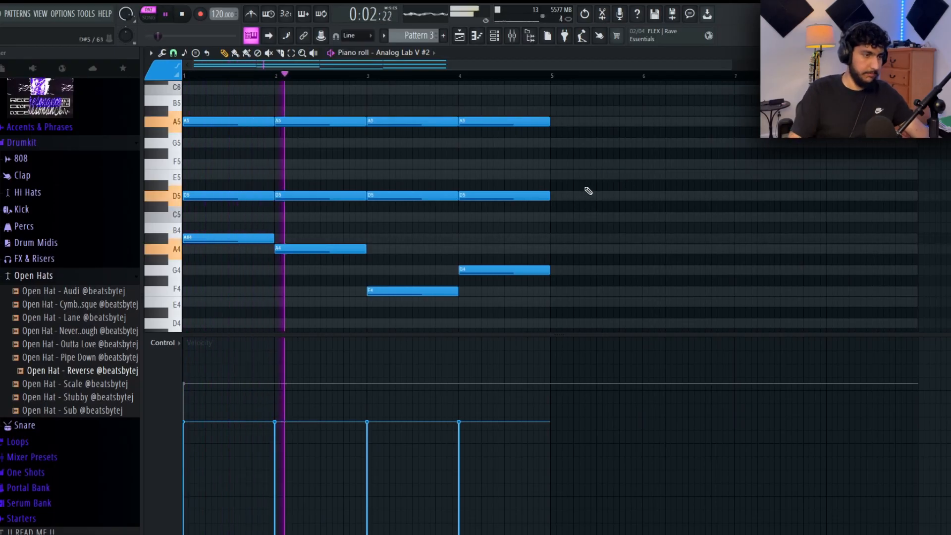
key(ctrl+b)
key(ctrl+d)
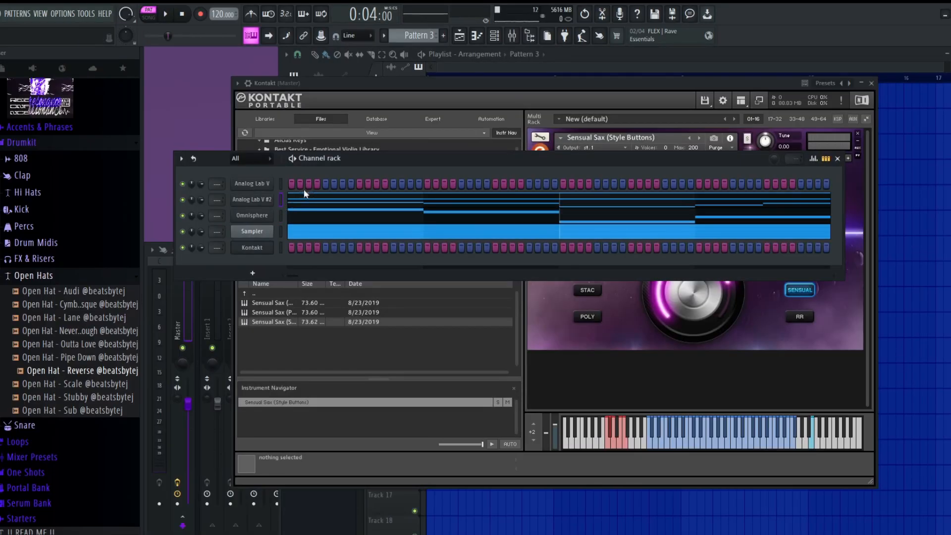
- Copy the eight-bar chord progression from Analog Lab V #2 into Analog Lab V and play it
click(273, 184)
right_click(273, 184)
click(295, 183)
drag(193, 161, 123, 163)
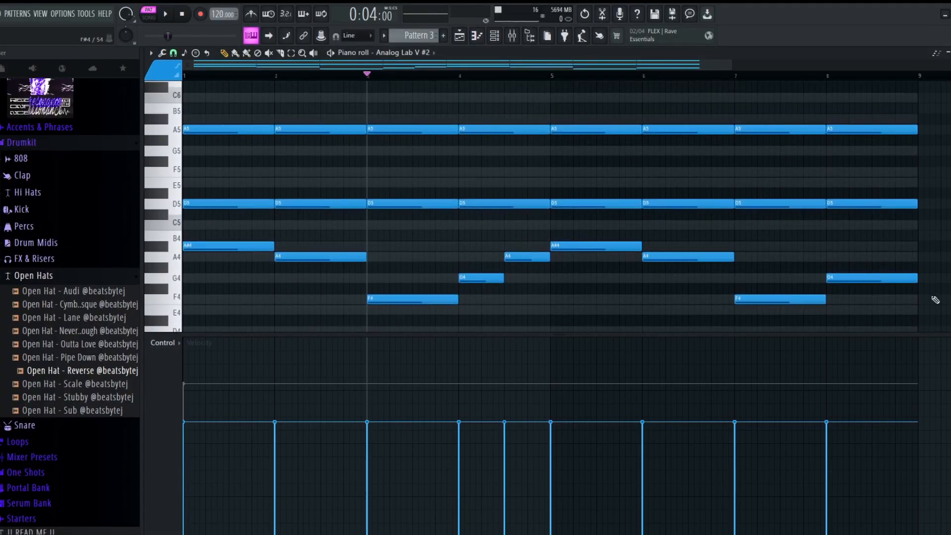
click(433, 52)
click(396, 122)
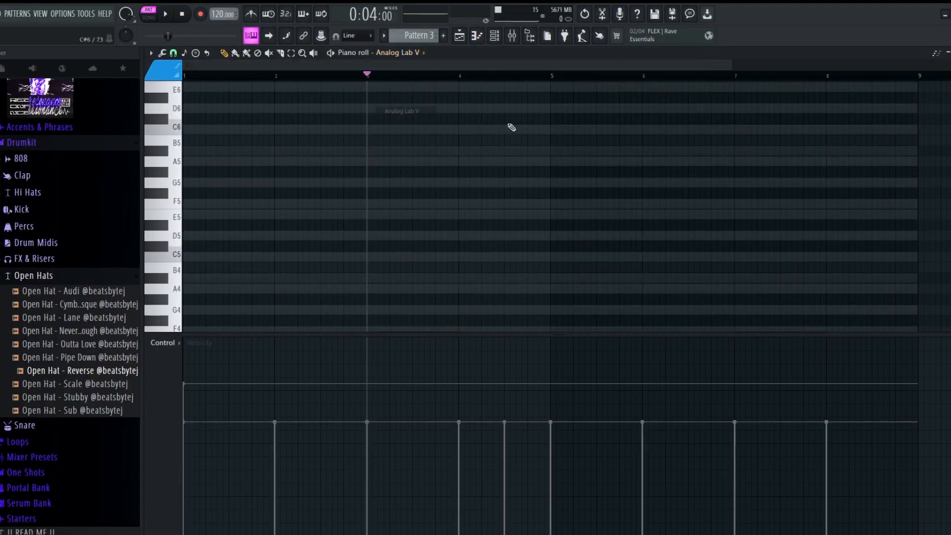
scroll(485, 144, down, 3)
key(space)
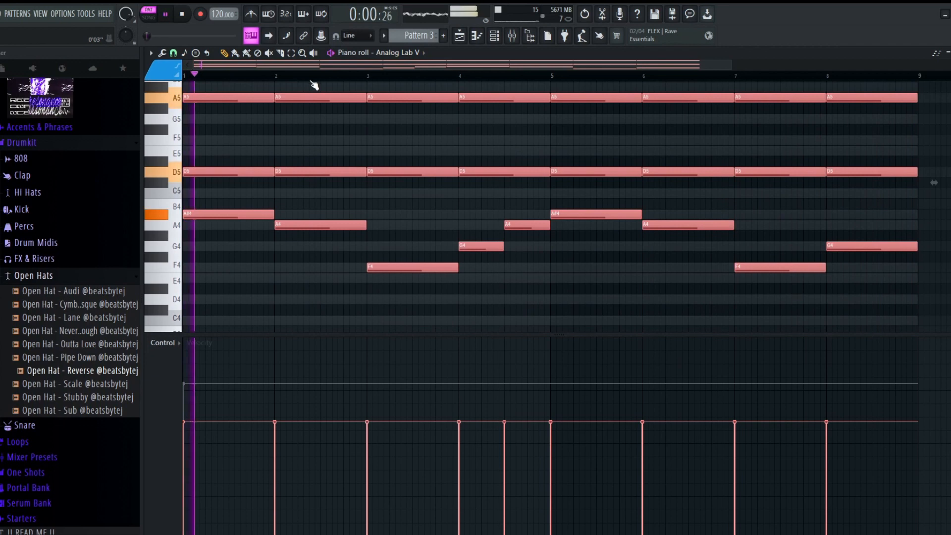
- Add half-bar notes to the Analog Lab V chords: F5 at mid-bar 2, E5 at bar 3 and A#4 at bar 4
scroll(311, 143, up, 1)
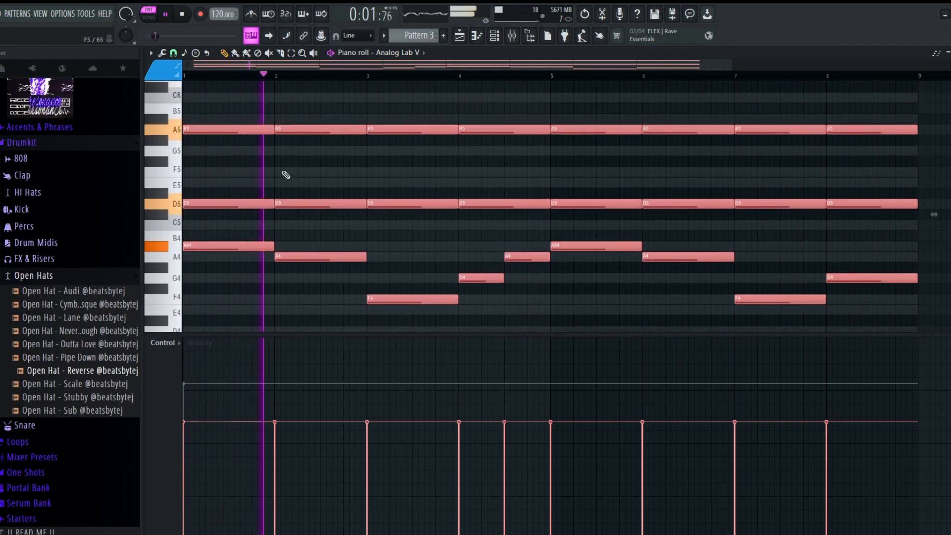
click(322, 172)
key(space)
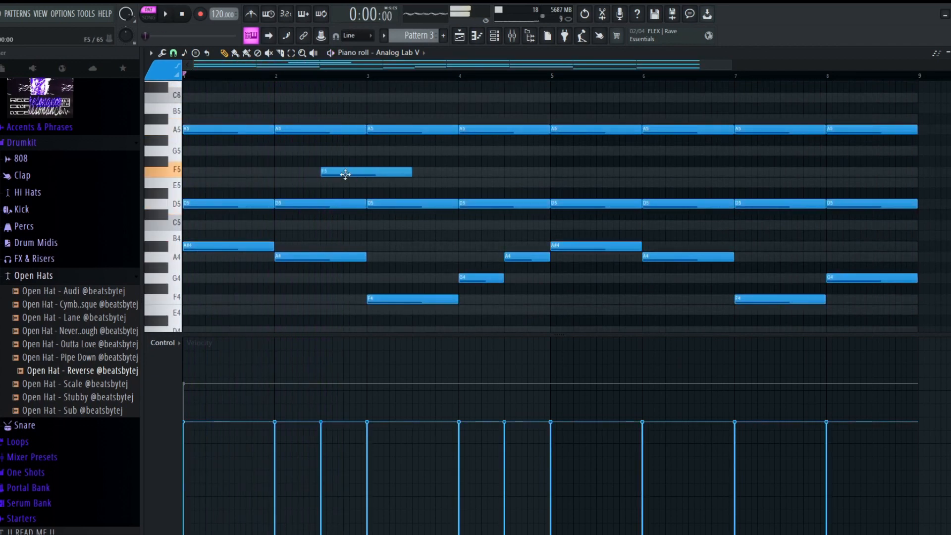
drag(408, 183, 351, 145)
key(space)
drag(457, 181, 415, 179)
right_click(469, 154)
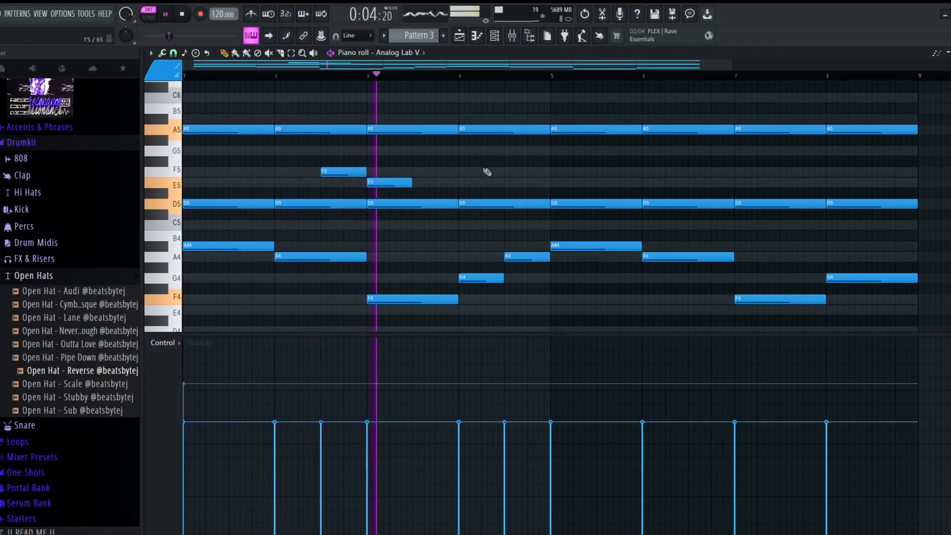
click(463, 246)
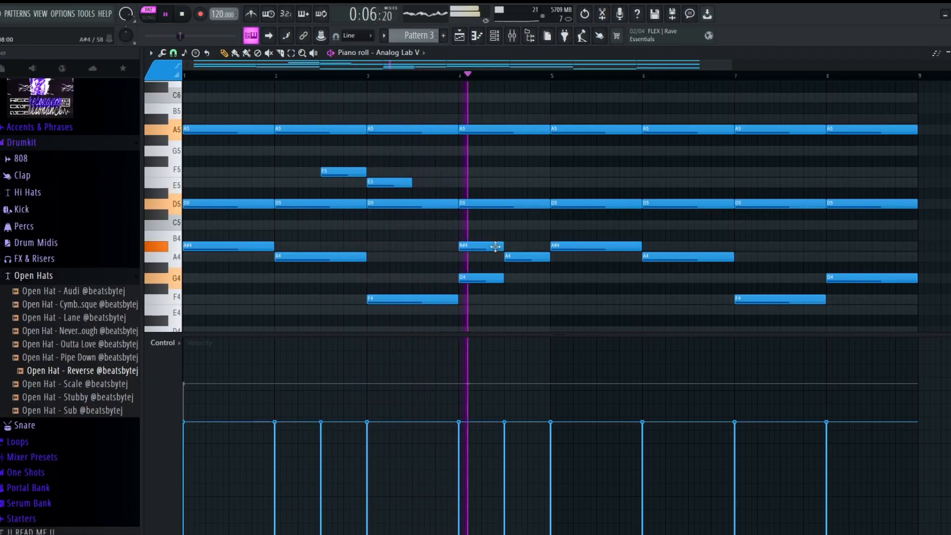
- Replace the Analog Lab V notes in bars 5 to 8 with a duplicate of the first four bars and play the result
scroll(648, 299, down, 1)
drag(889, 318, 505, 94)
key(Delete)
key(ctrl+z)
drag(881, 303, 512, 81)
key(Delete)
key(ctrl+b)
key(space)
key(space)
key(space)
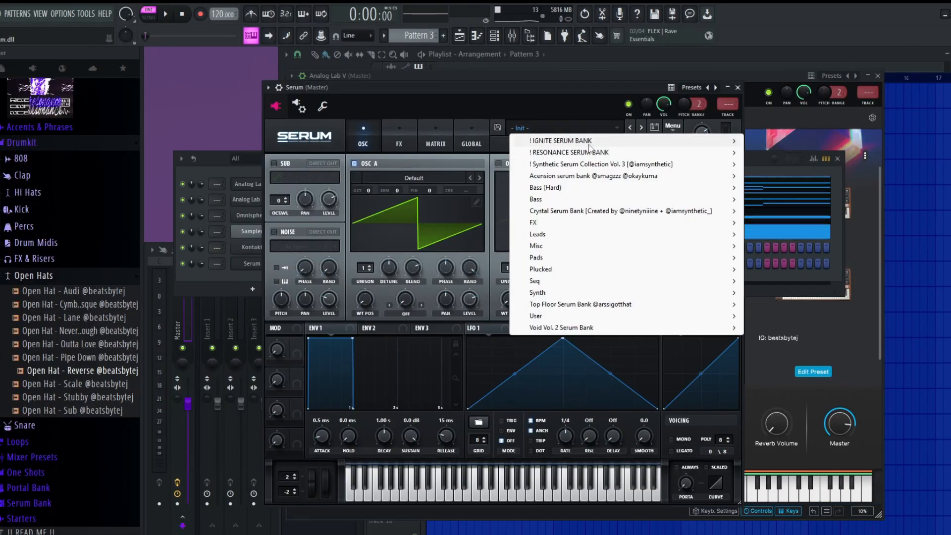
- Load a lead preset from the ! IGNITE SERUM BANK in Serum
mouse_move(589, 144)
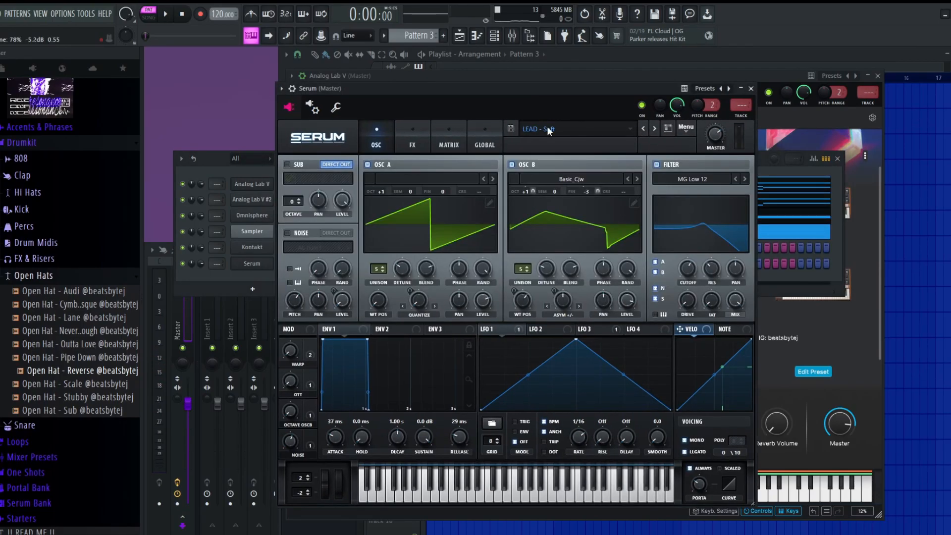
click(547, 128)
mouse_move(558, 144)
click(802, 233)
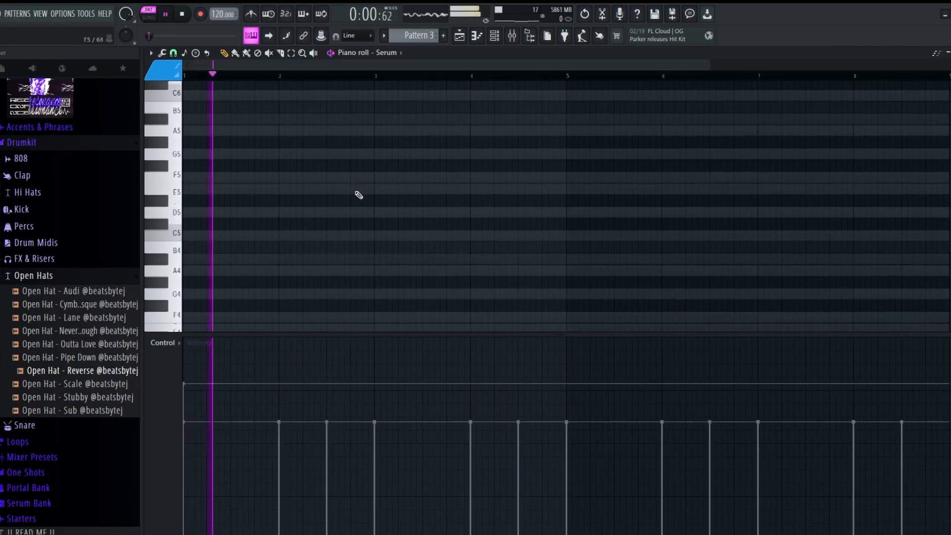
- Draw overlapping F5, E5 and D5 melody notes for Serum starting at bar 2, and play them with the chords
scroll(358, 194, down, 2)
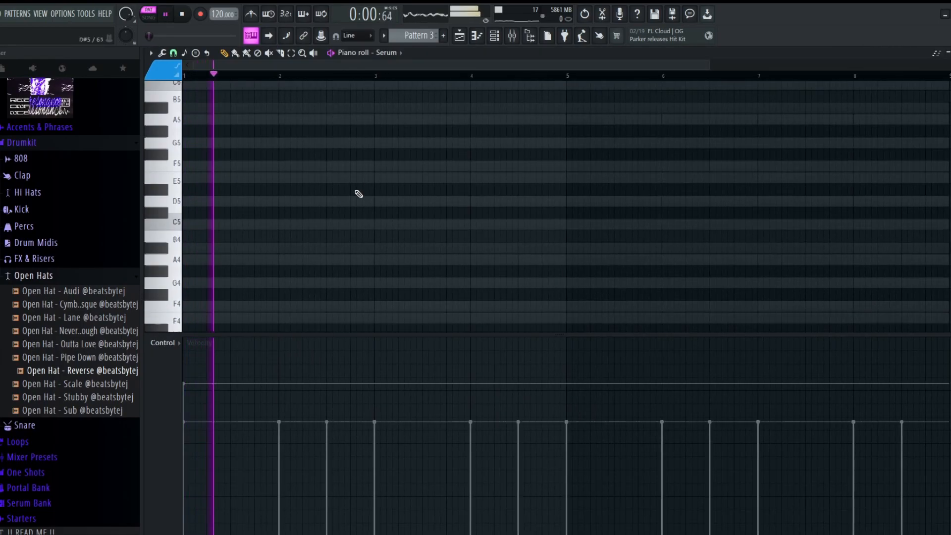
click(317, 119)
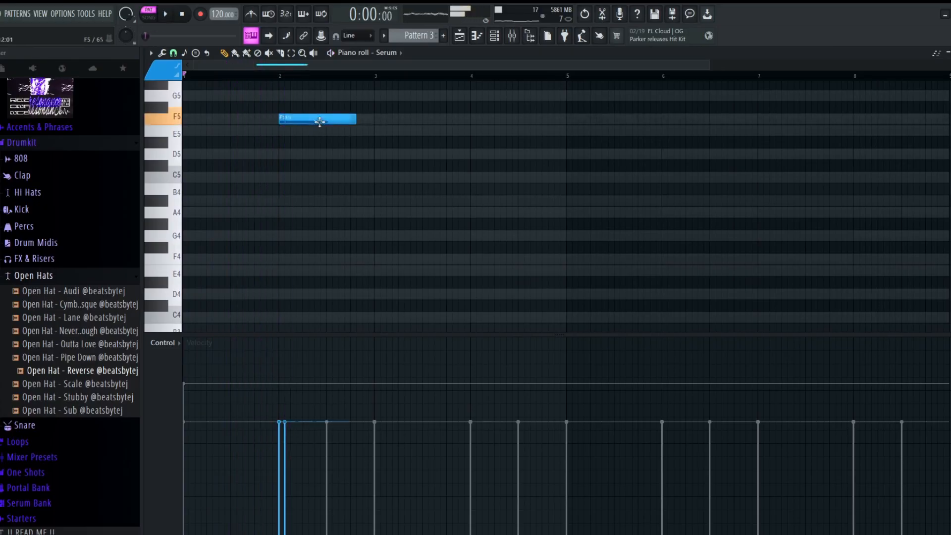
click(341, 130)
click(353, 154)
key(space)
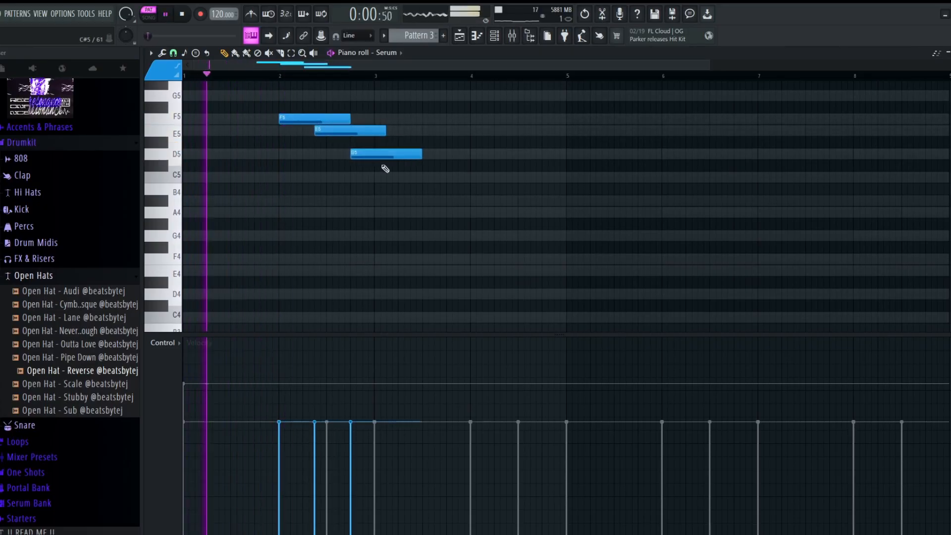
- Raise the Serum melody an octave, with F6 at bar 2, E6 at mid-bar 2 and D6 at bar 3
scroll(477, 185, up, 3)
ctrl+scroll(432, 169, down, 2)
scroll(446, 187, down, 1)
scroll(376, 214, up, 1)
ctrl+scroll(314, 229, up, 2)
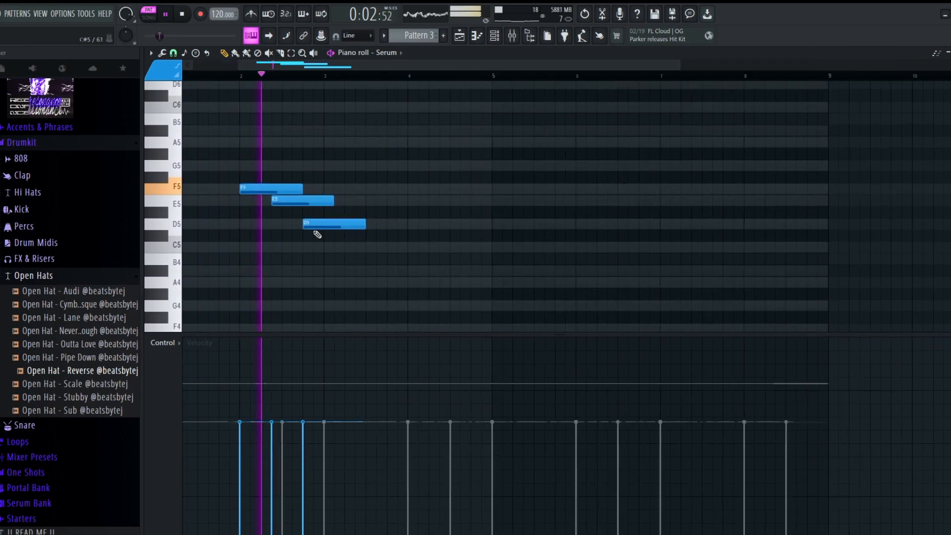
scroll(364, 217, down, 2)
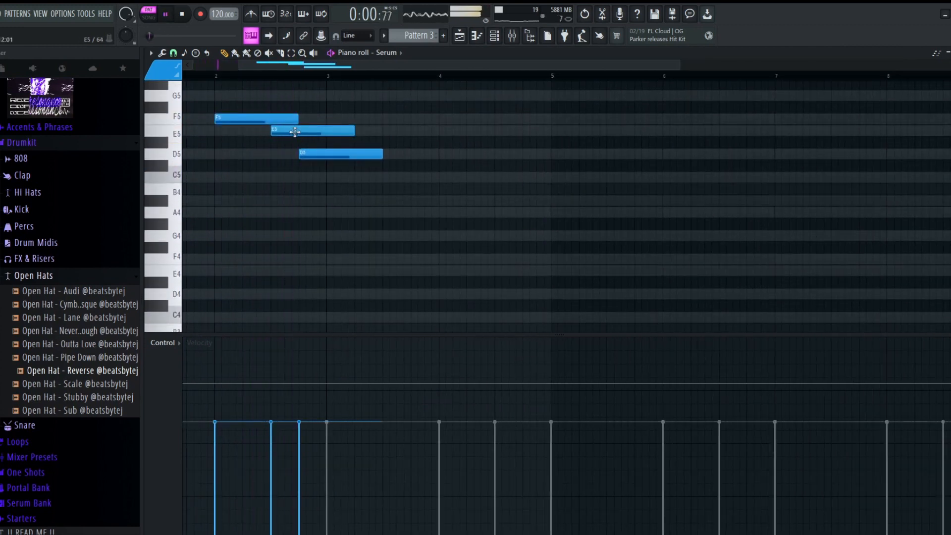
key(ctrl+Up)
scroll(311, 147, up, 6)
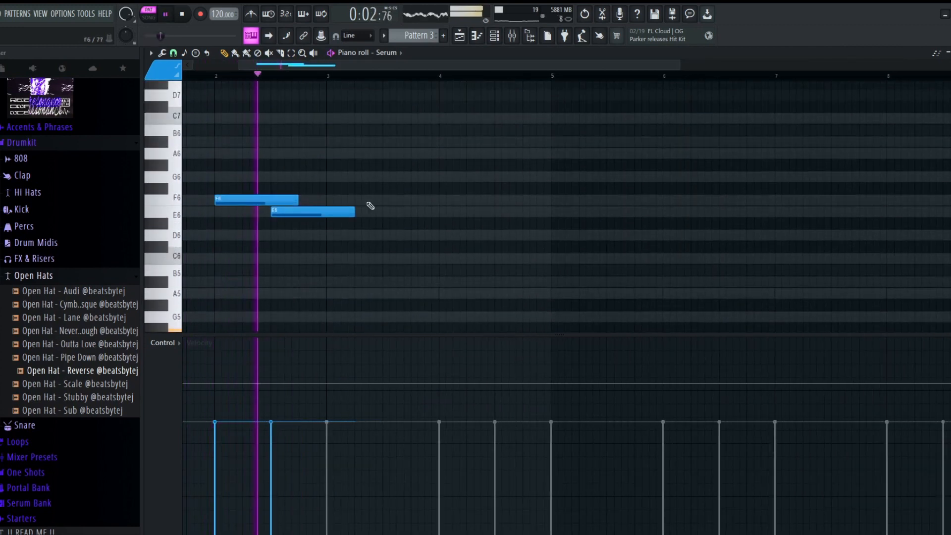
click(328, 235)
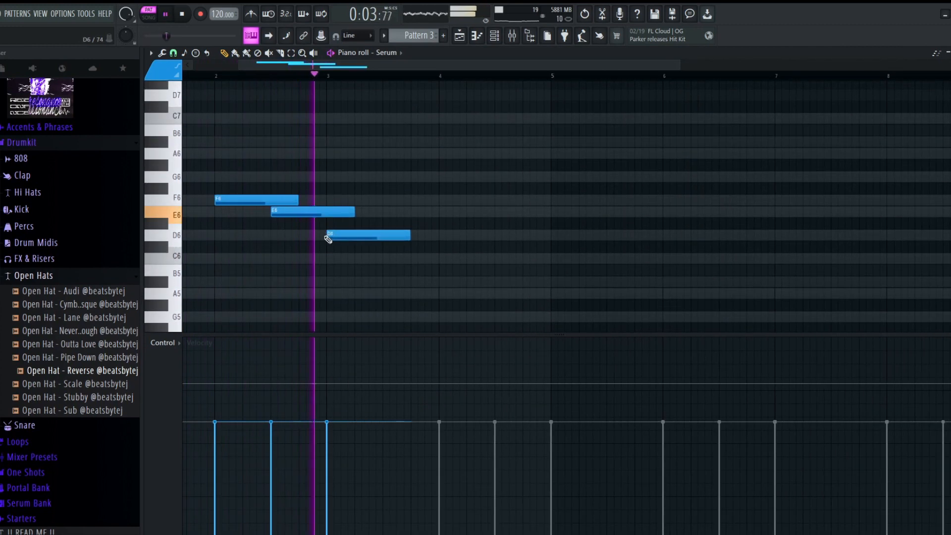
- Try A#5 and C6 as the following melody notes, settling on A5 three quarters into bar 3 and C6 at bar 4
click(417, 281)
click(449, 258)
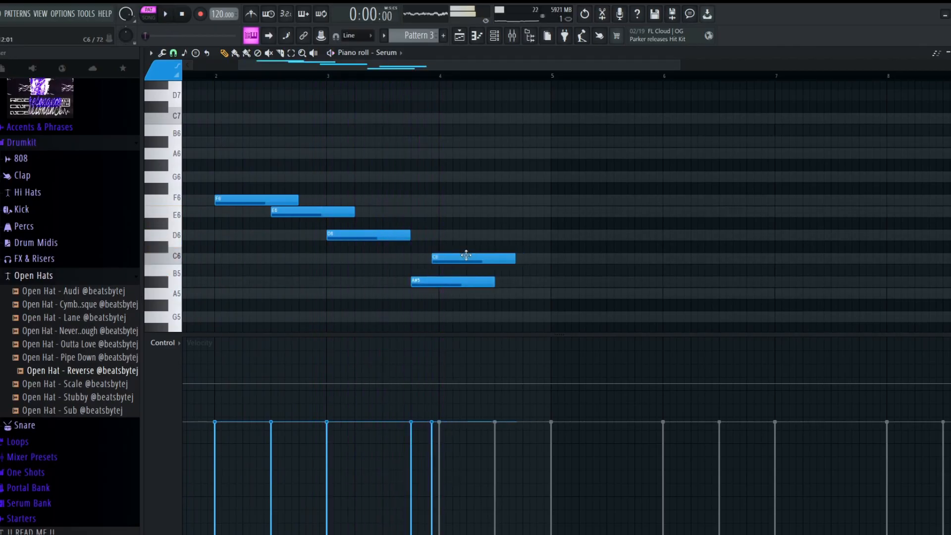
key(space)
right_click(465, 257)
right_click(439, 281)
click(418, 294)
drag(444, 295, 467, 256)
scroll(525, 240, down, 3)
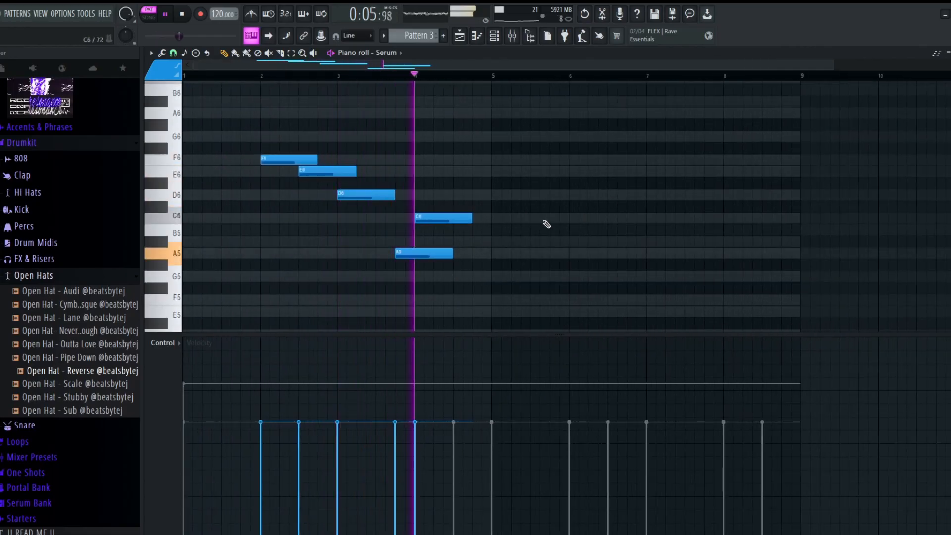
- Add G5 at mid-bar 4 and A5 three quarters into bar 4, and play the Serum melody
mouse_move(449, 219)
mouse_down()
mouse_move(486, 271)
mouse_move(480, 292)
mouse_move(500, 240)
mouse_up()
key(space)
right_click(501, 252)
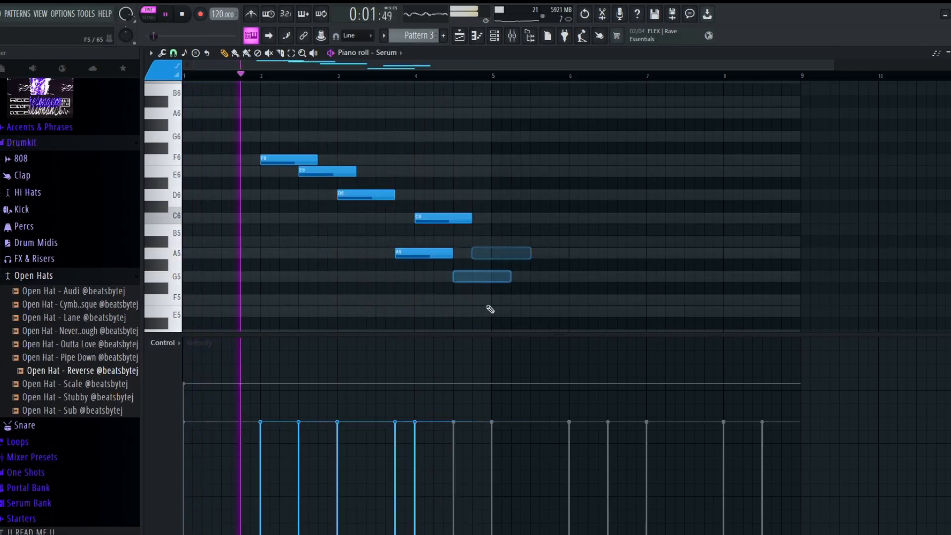
click(493, 251)
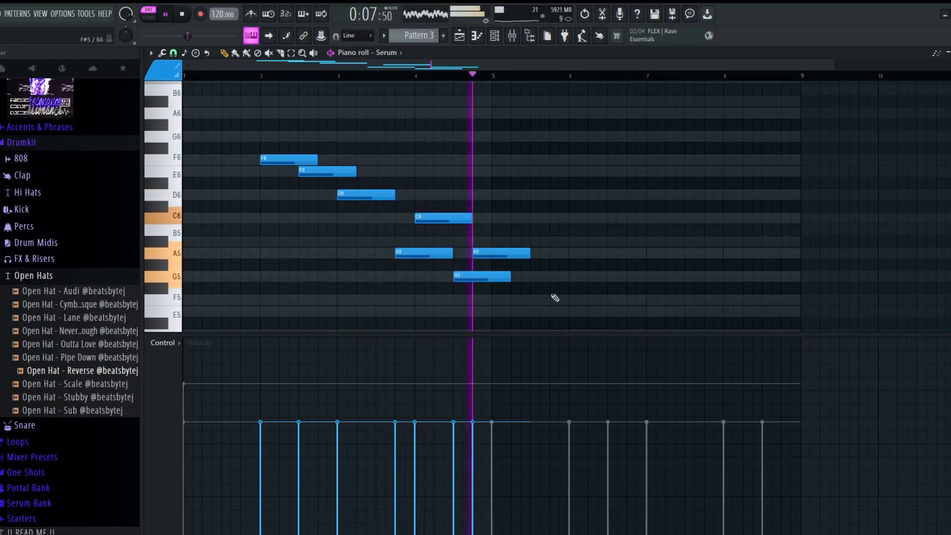
- Duplicate the Serum melody four bars on, and change the copy's opening notes to D6 late in bar 5 and C6 at bar 6
key(ctrl+a)
key(ctrl+b)
drag(577, 161, 529, 208)
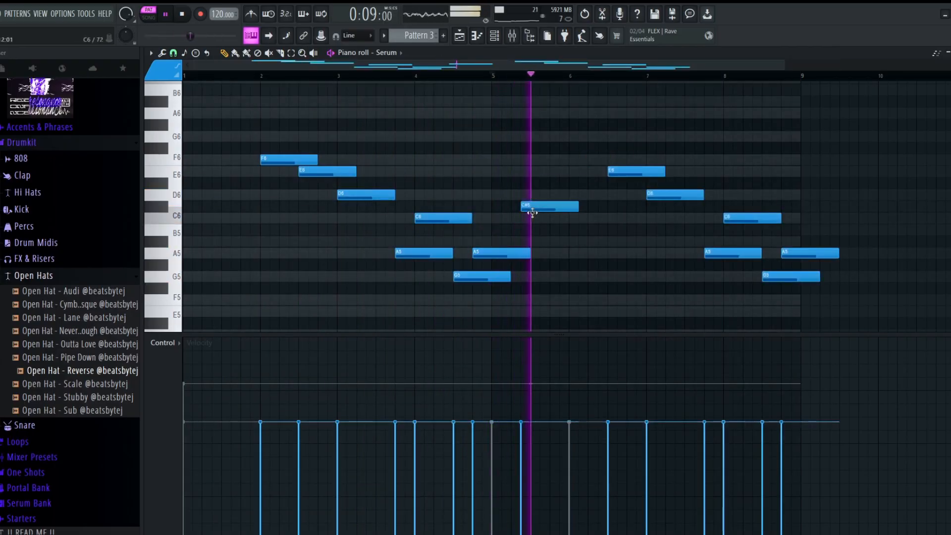
drag(573, 205, 552, 191)
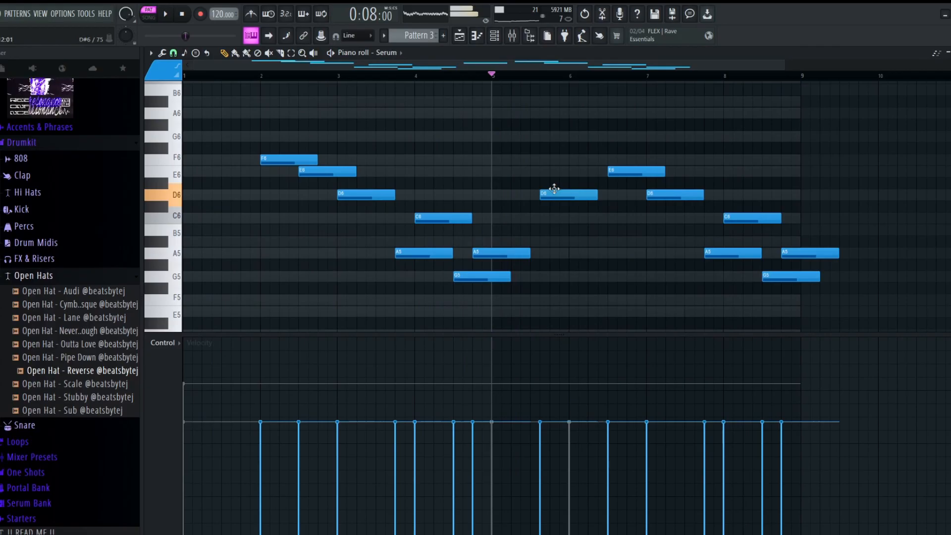
drag(614, 171, 575, 219)
scroll(573, 149, up, 3)
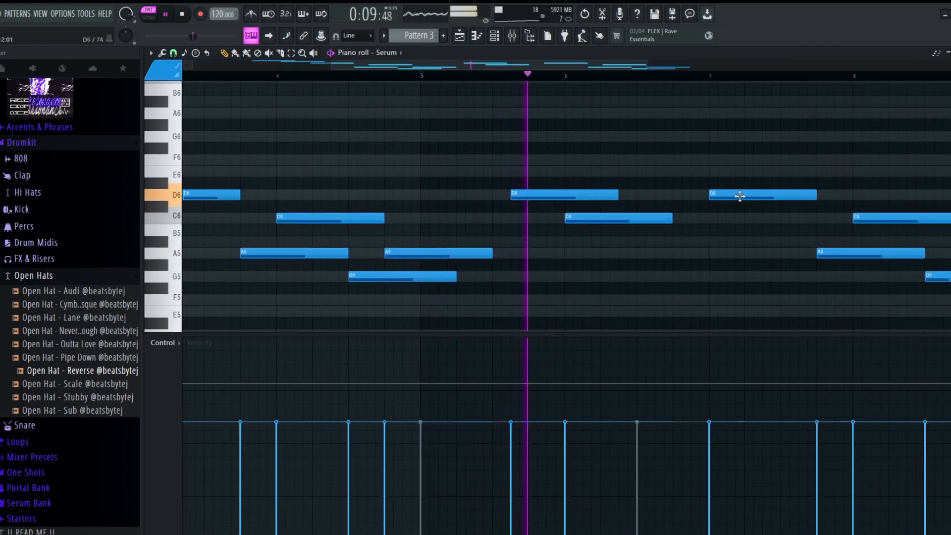
- Continue the duplicated melody with F5 at mid-bar 6, A#5 three quarters into bar 6 and A5 at bar 7
drag(736, 195, 669, 244)
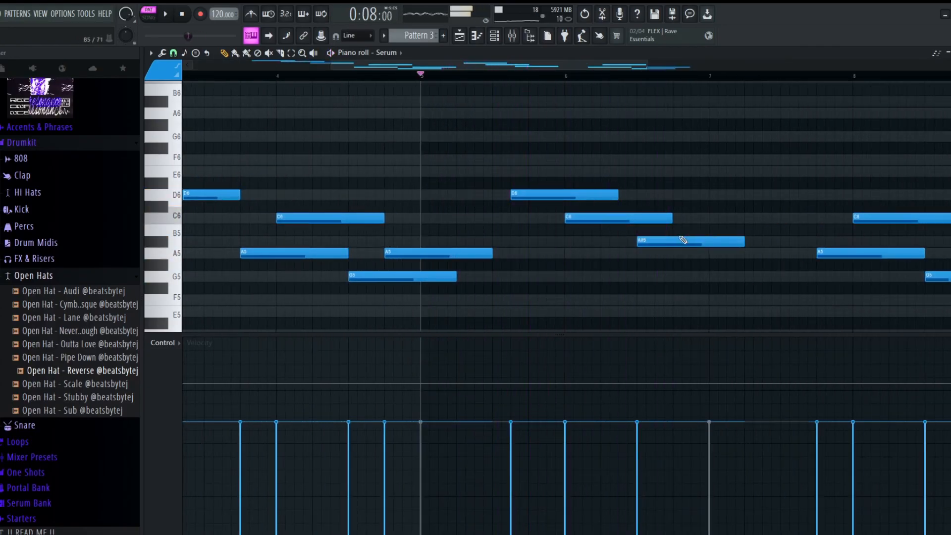
drag(672, 244, 681, 297)
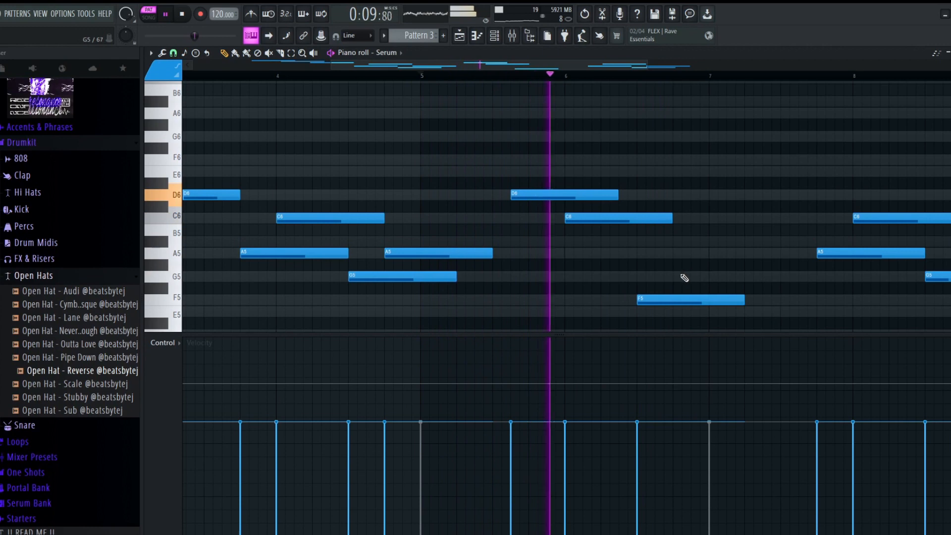
click(681, 277)
drag(747, 243, 583, 228)
drag(669, 237, 600, 225)
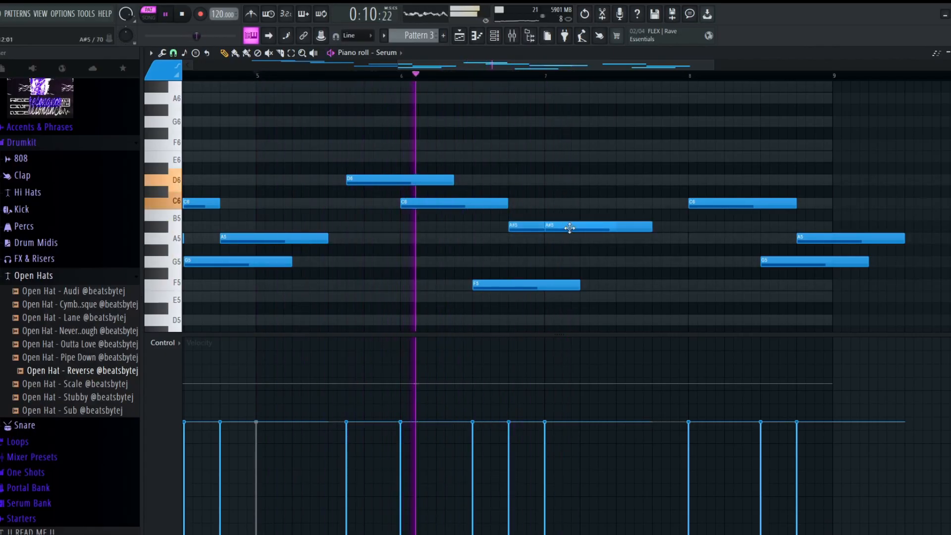
drag(583, 228, 585, 239)
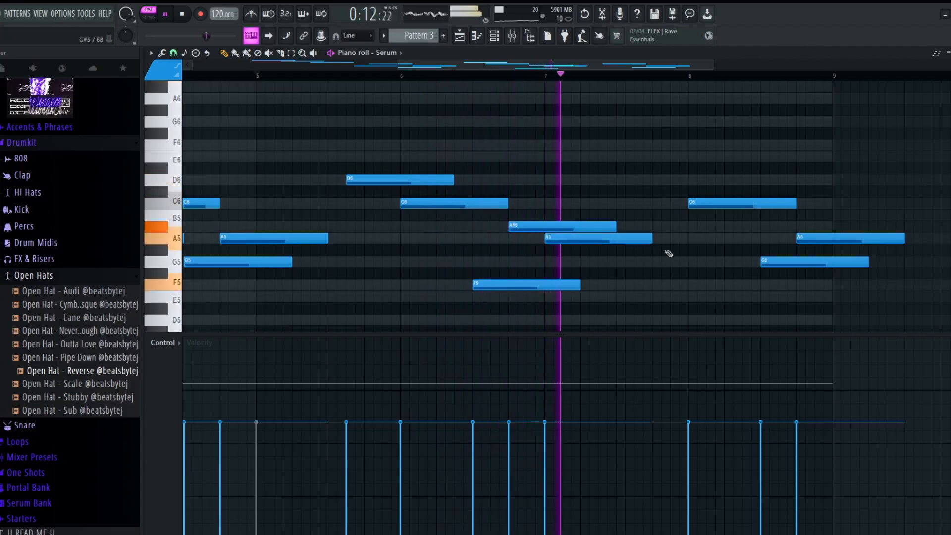
- Place the duplicate's closing notes at C6 three quarters into bar 7, G5 at bar 8 and A5 at mid-bar 8, ending at bar 9
drag(715, 201, 679, 201)
drag(783, 262, 712, 253)
key(space)
drag(833, 239, 805, 241)
key(space)
drag(727, 184, 762, 261)
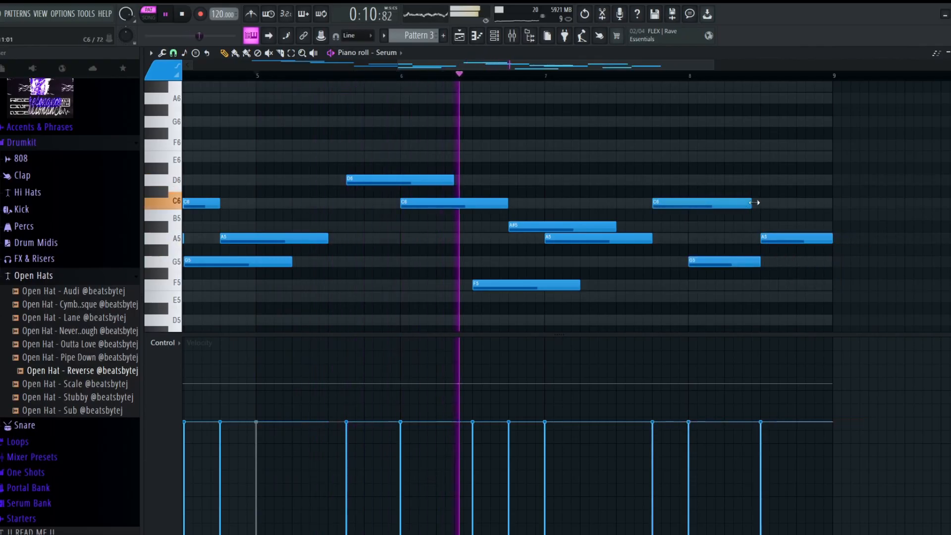
- Lower the A#5 note three quarters into bar 6 to G5
ctrl+scroll(758, 233, down, 2)
ctrl+scroll(830, 251, down, 2)
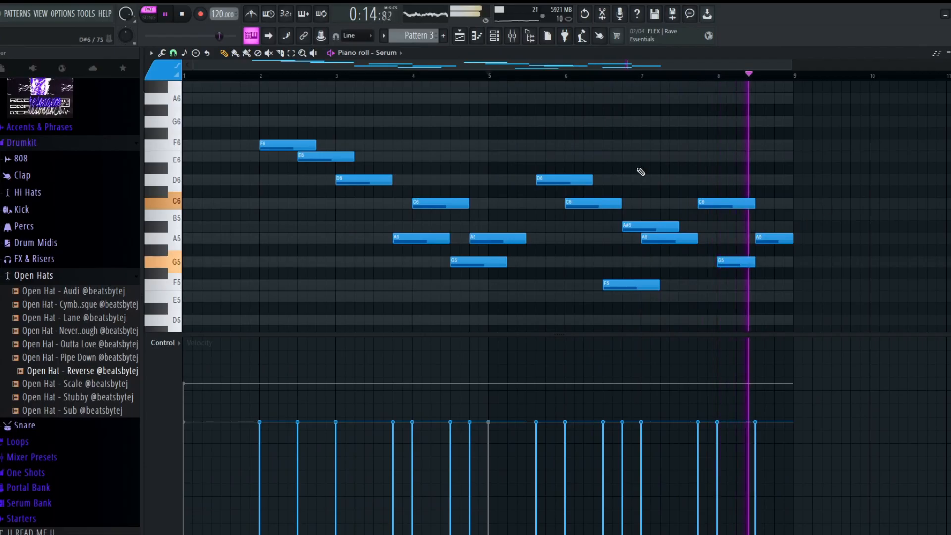
drag(646, 228, 646, 268)
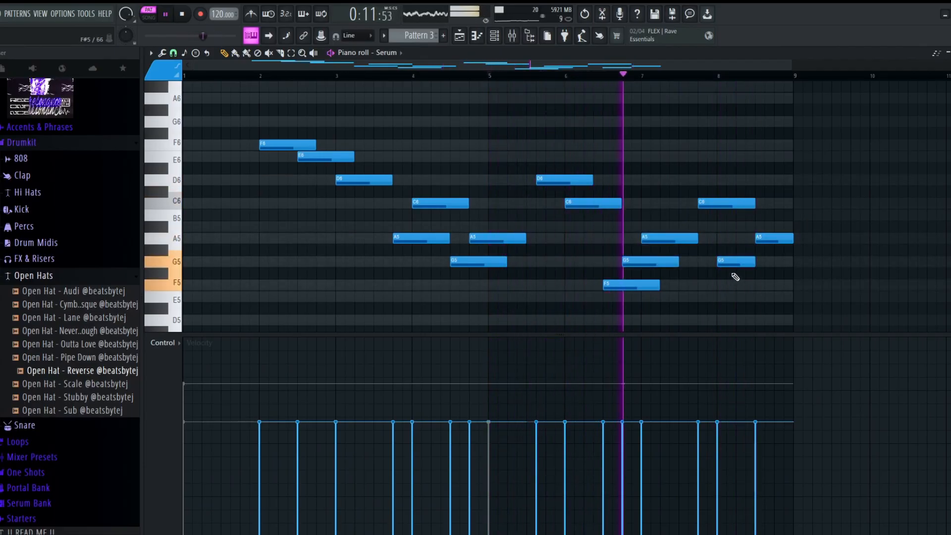
- Try A5 at bar 8 and D6 at mid-bar 8 as closing notes, and return them to G5 and A5
drag(736, 265, 771, 180)
key(space)
key(space)
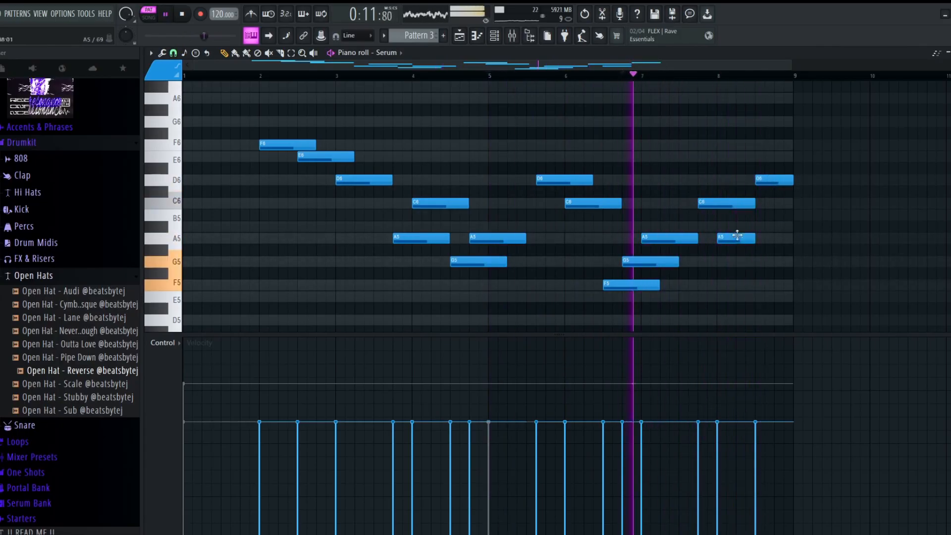
drag(736, 236, 736, 260)
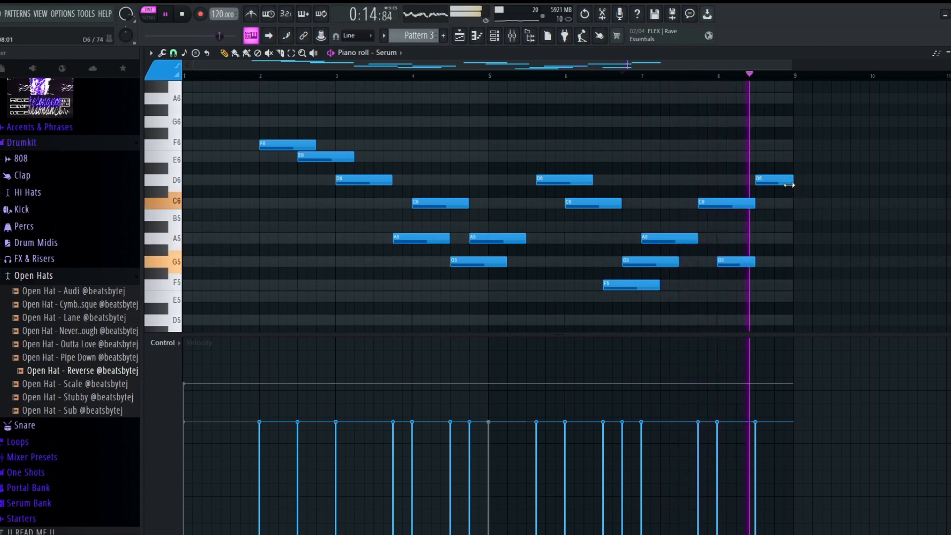
key(space)
drag(788, 183, 783, 238)
- Shorten the mid-bar 4 G5 to a quarter bar and the A5 after it to half a bar, and play the melody
key(space)
scroll(664, 174, down, 2)
key(space)
scroll(631, 161, up, 3)
scroll(630, 159, down, 2)
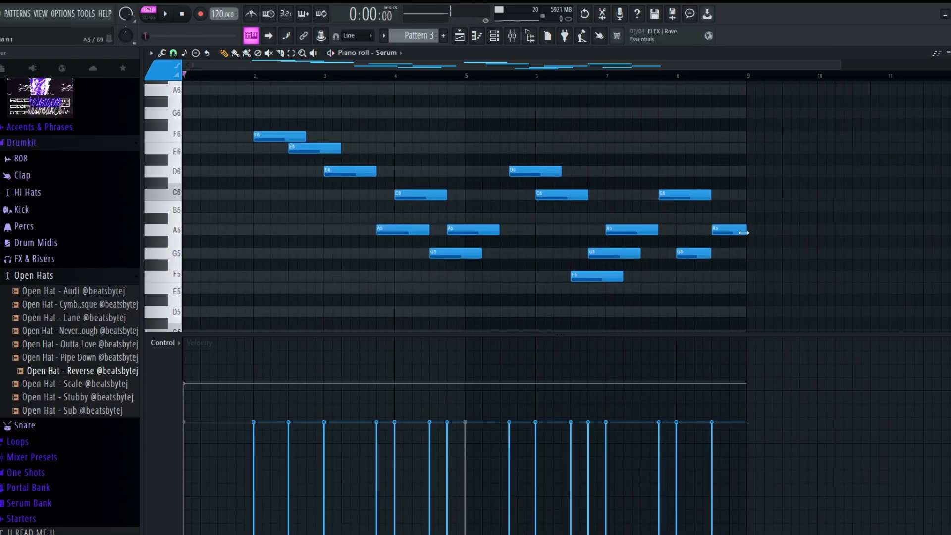
drag(769, 284, 218, 84)
click(833, 261)
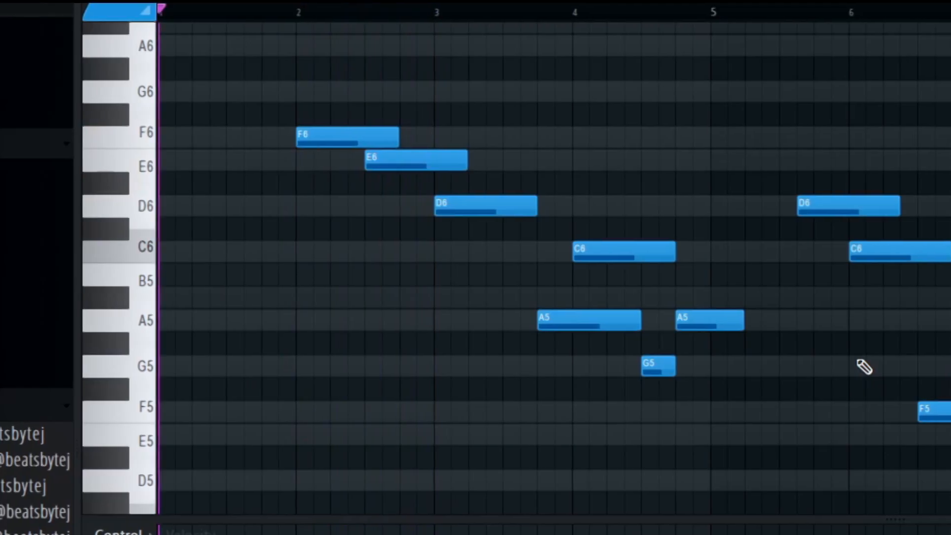
key(space)
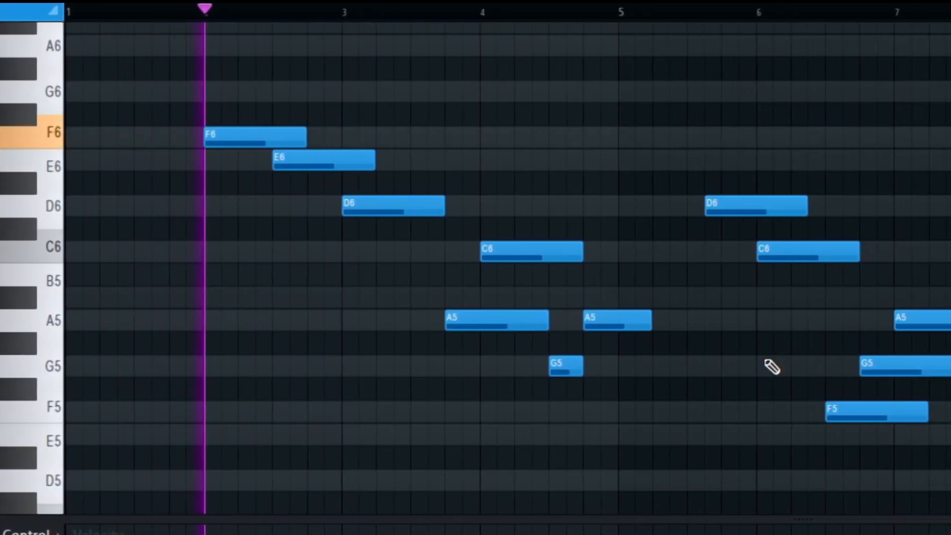
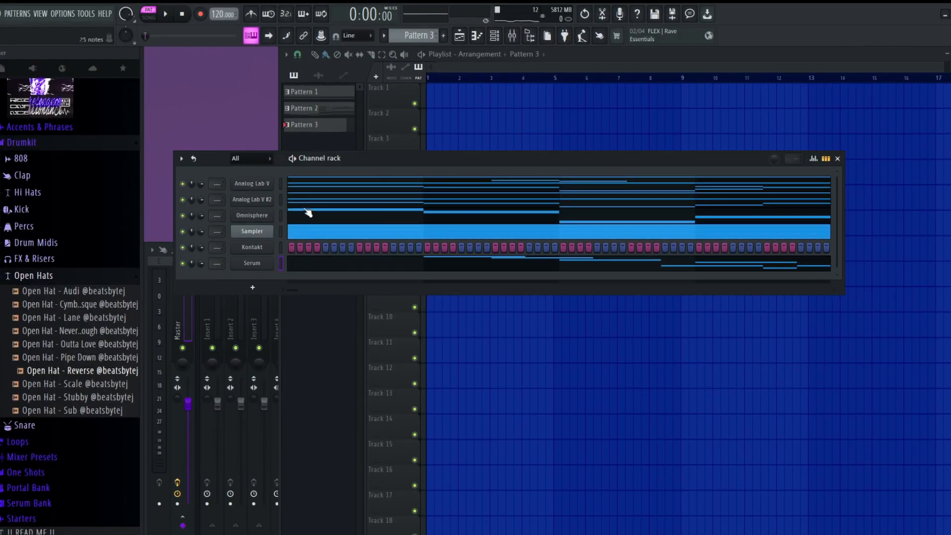
click(344, 92)
click(330, 128)
click(323, 94)
click(210, 160)
click(301, 126)
click(244, 168)
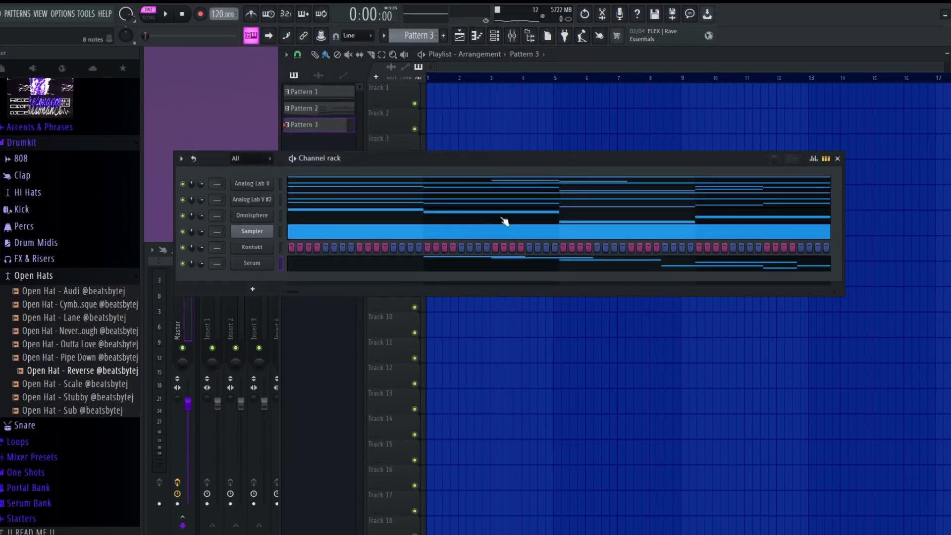
- Look over the Sampler's long scale notes across the octaves in the piano roll
click(345, 238)
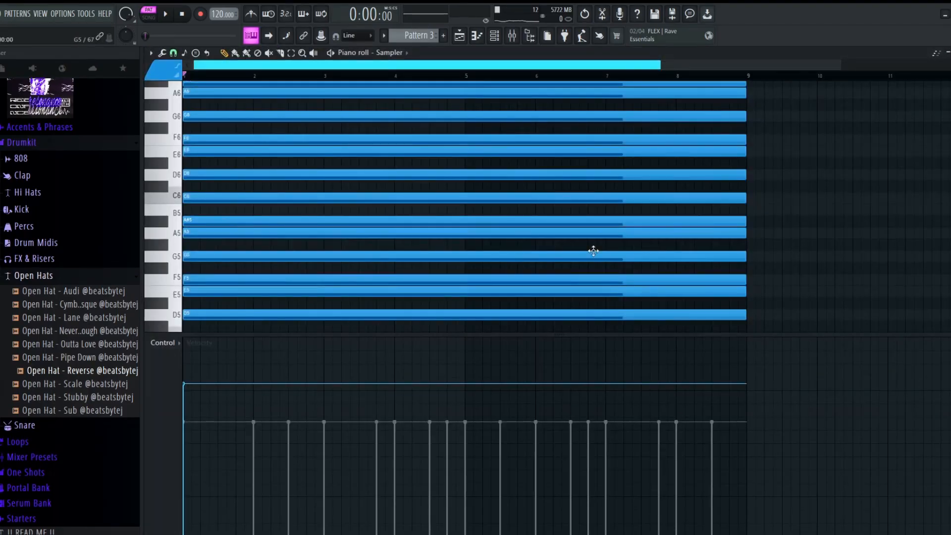
scroll(594, 253, down, 6)
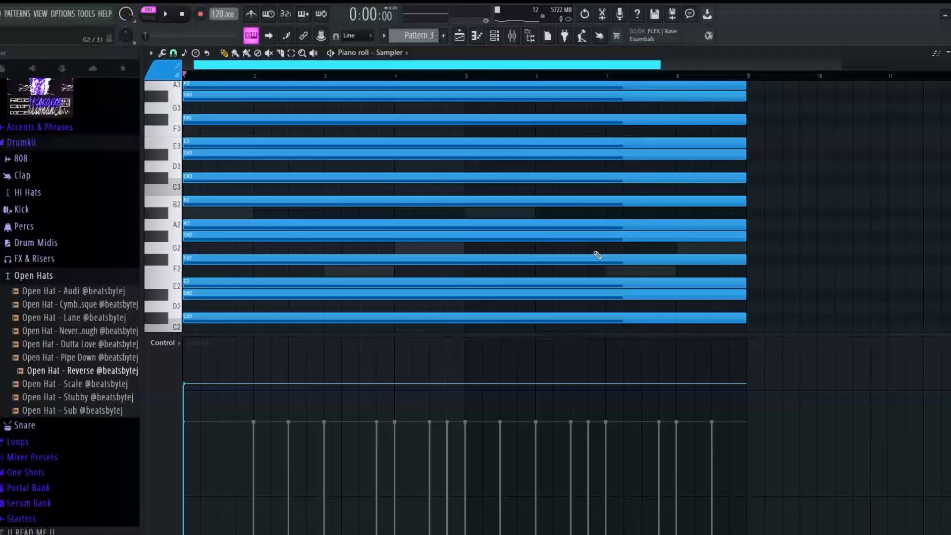
scroll(597, 254, up, 7)
click(949, 53)
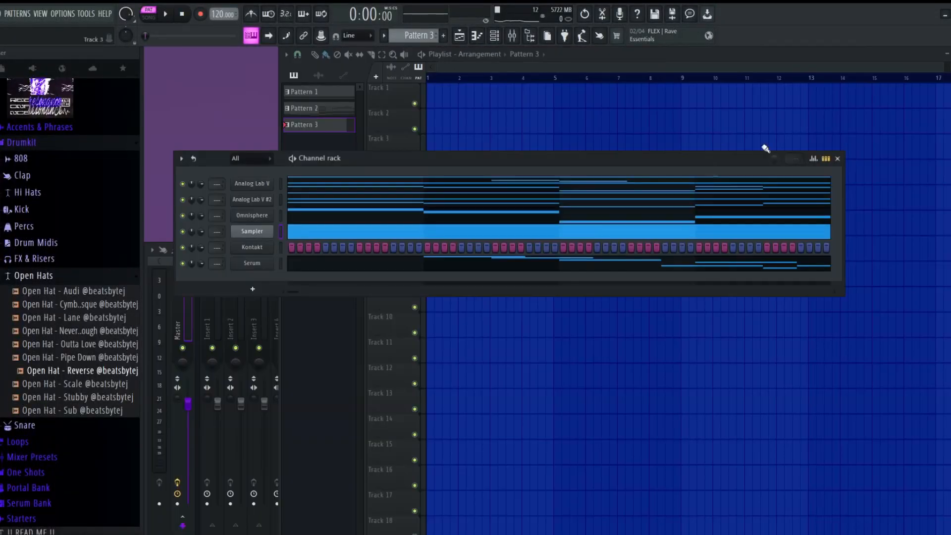
- Count the interval from D2 down to B1 on the Sampler's keys, and transpose every channel except Kontakt by -3 semitones
key(F7)
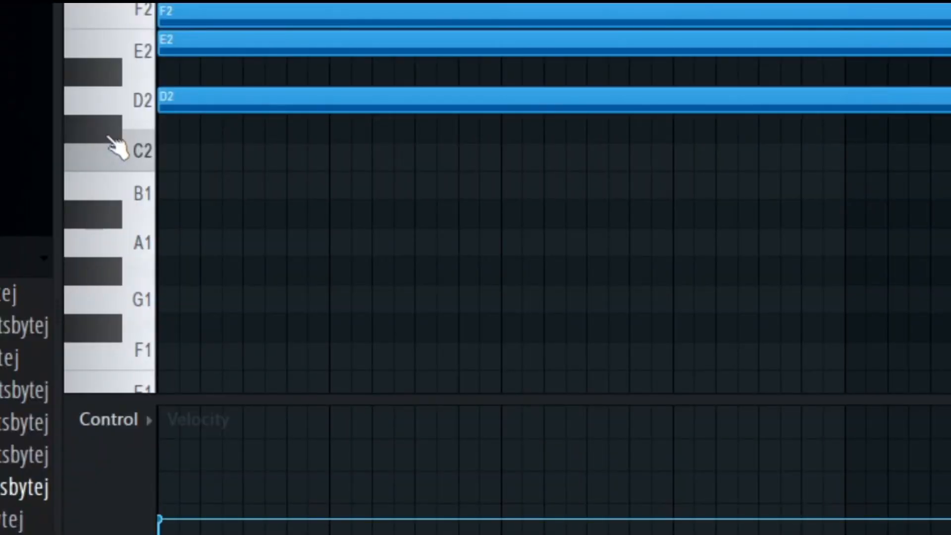
drag(116, 148, 132, 211)
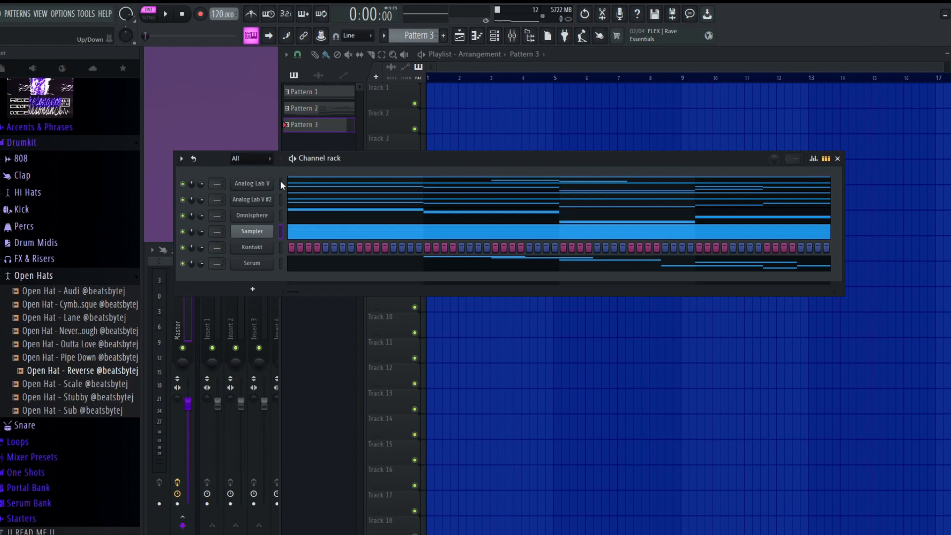
drag(280, 185, 282, 212)
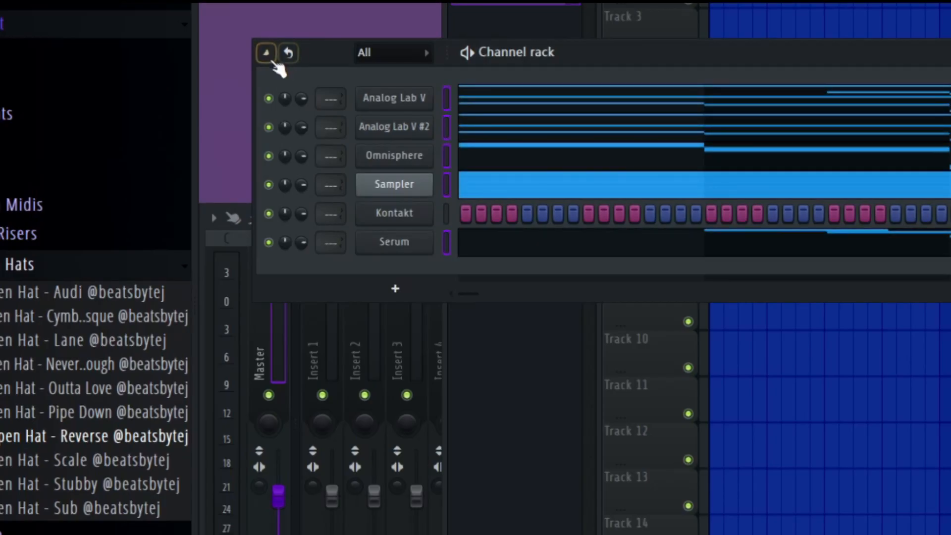
click(180, 162)
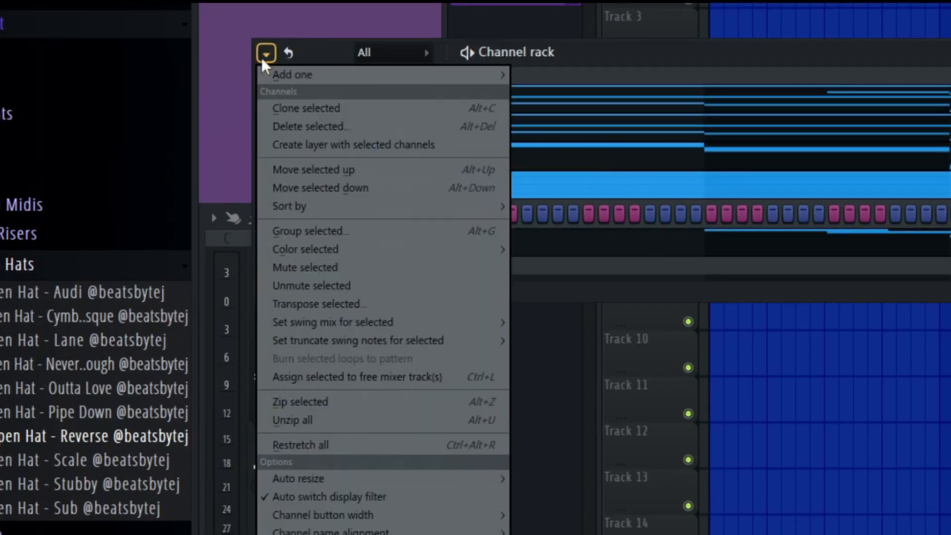
click(311, 303)
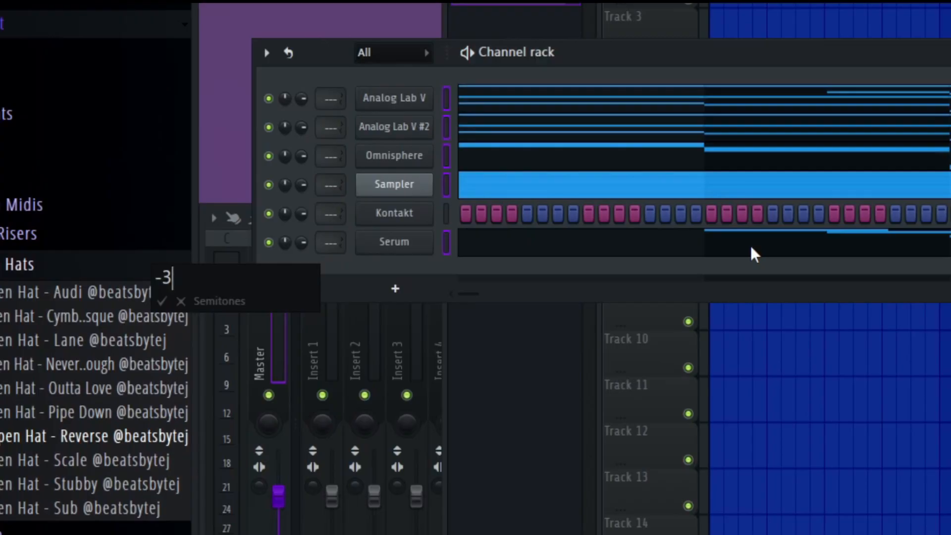
text(-3)
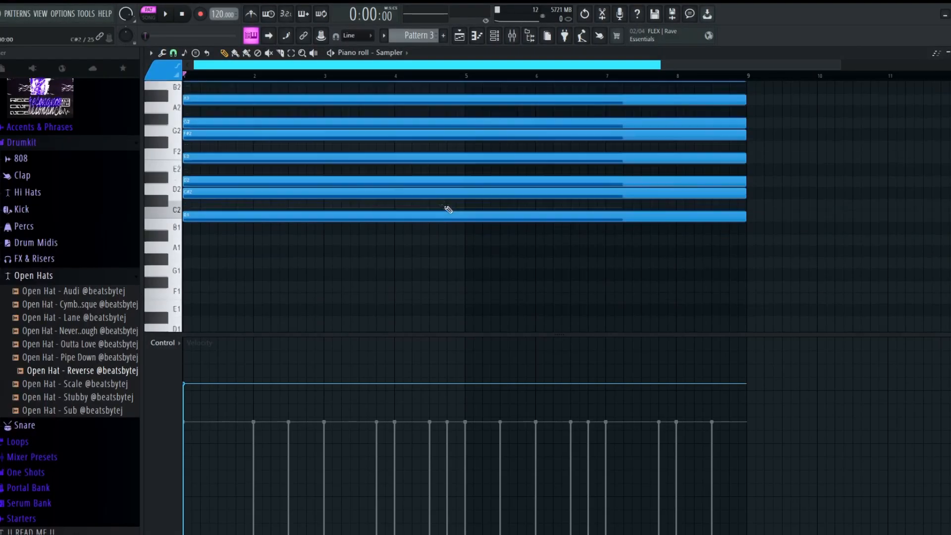
- Play the transposed pattern while viewing the Analog Lab V chords in the piano roll
right_click(187, 179)
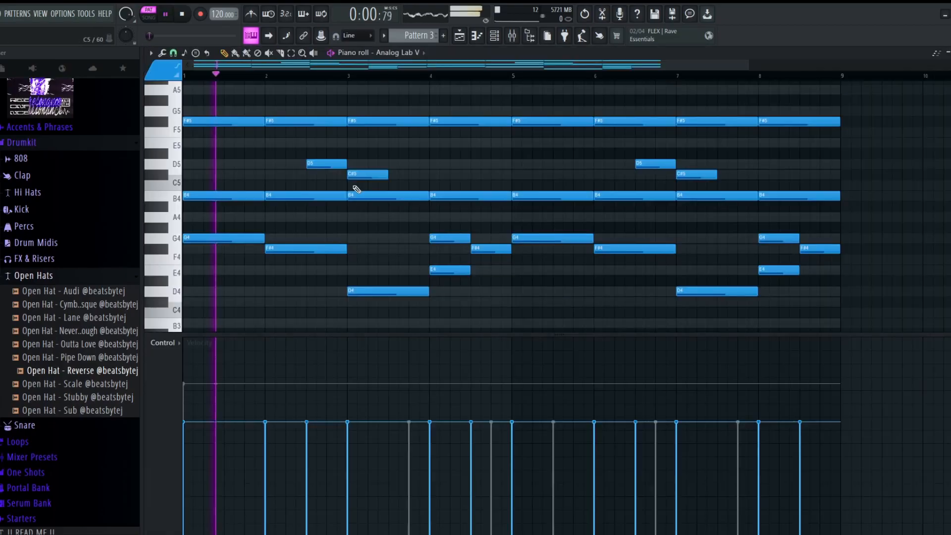
scroll(499, 208, up, 3)
scroll(499, 208, down, 3)
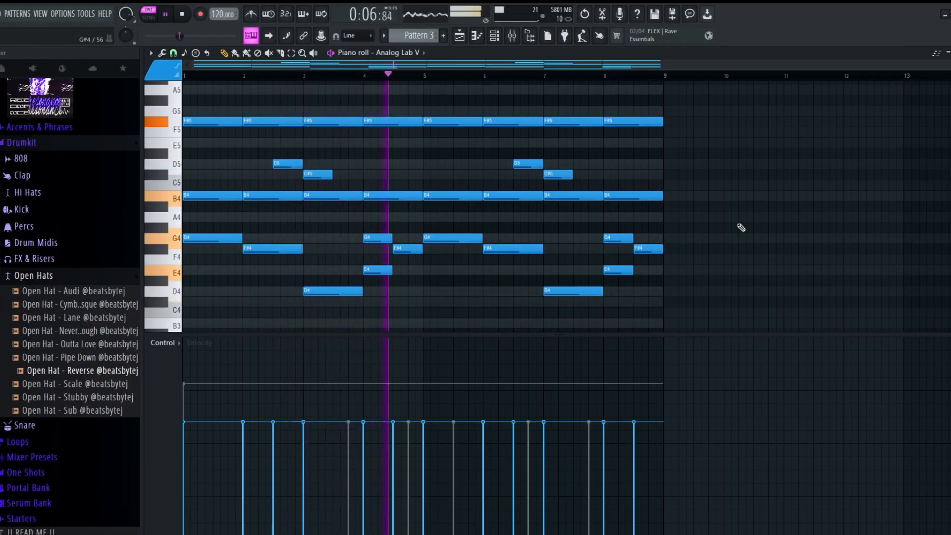
scroll(741, 227, up, 1)
scroll(741, 227, down, 1)
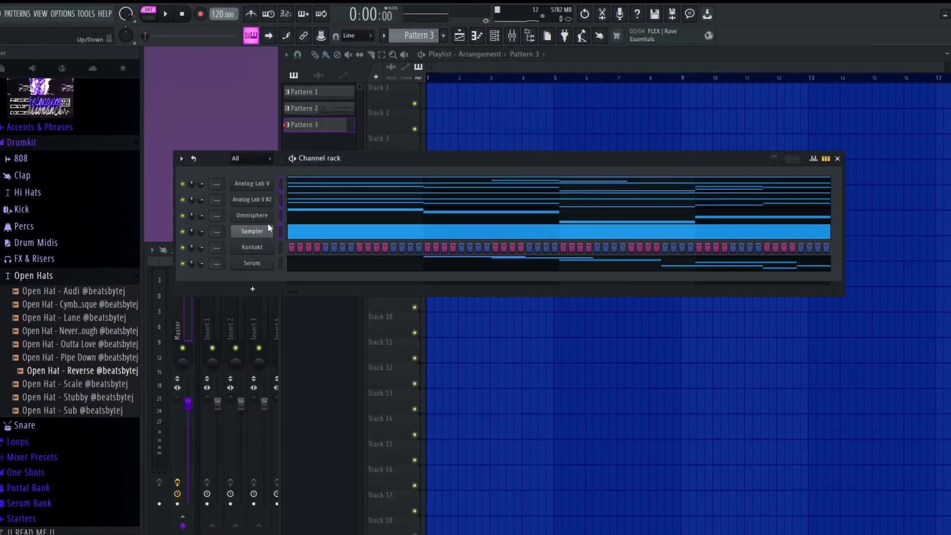
- Count the interval from B1 up to E2 in the Sampler's scale notes, and transpose every channel except Kontakt up 5 semitones
click(369, 235)
click(184, 199)
scroll(335, 327, up, 3)
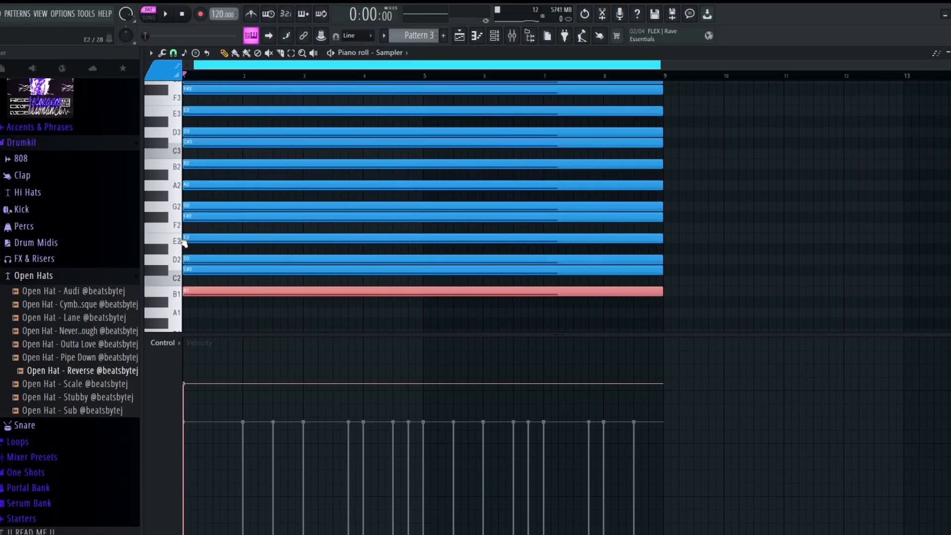
click(184, 240)
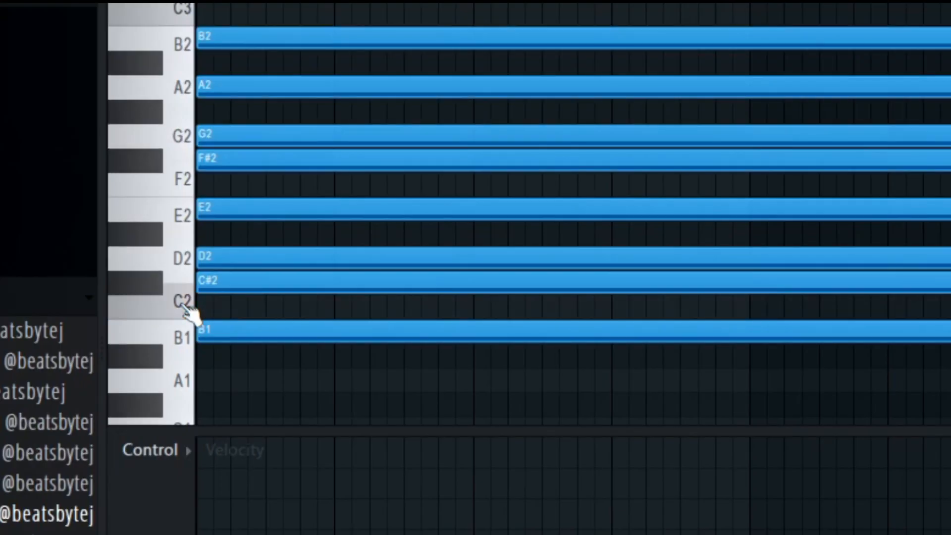
click(164, 271)
click(150, 240)
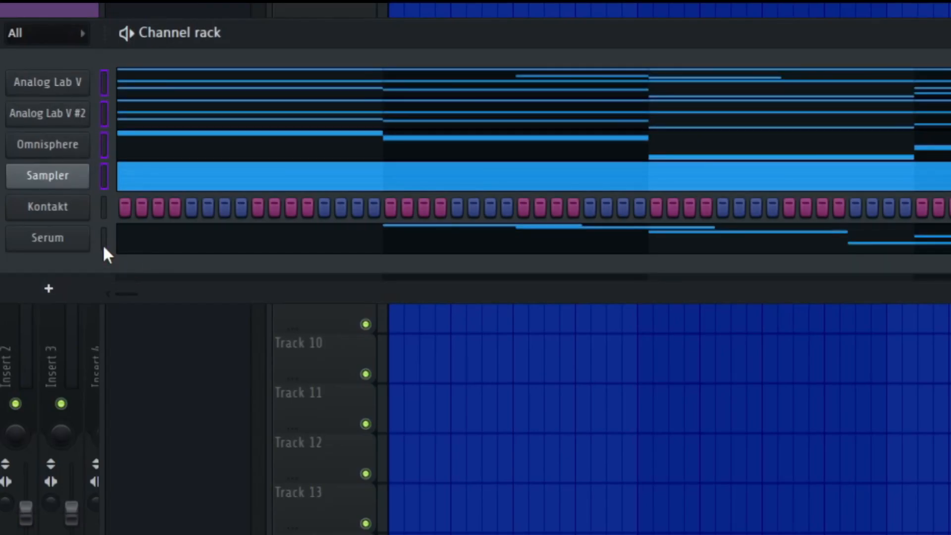
click(1, 33)
click(9, 305)
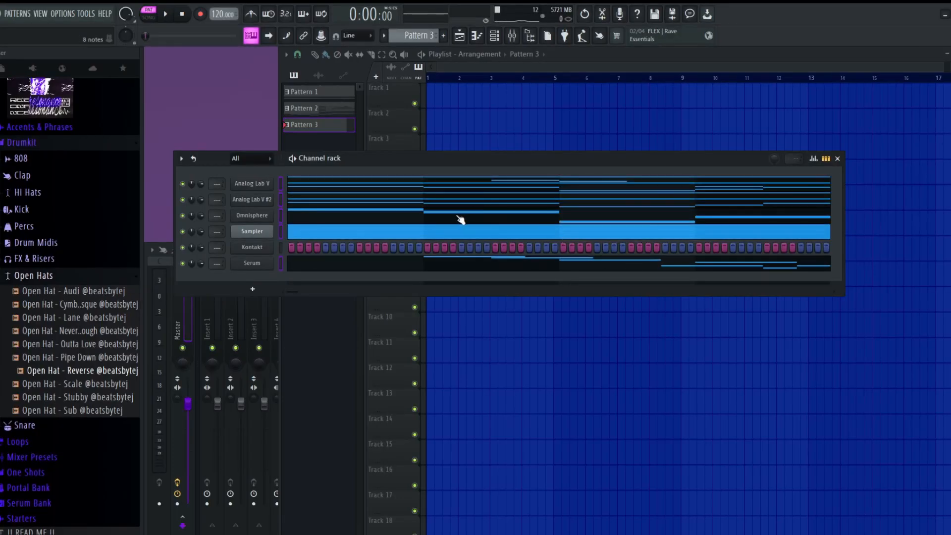
- Play the newly transposed pattern while viewing the Omnisphere, Analog Lab V and Analog Lab V #2 notes in turn
click(460, 219)
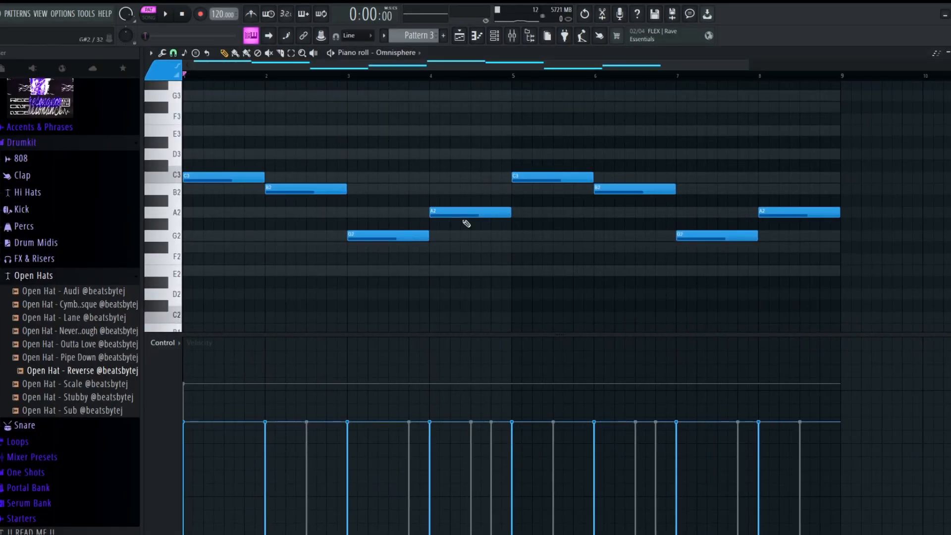
key(space)
click(396, 52)
click(431, 132)
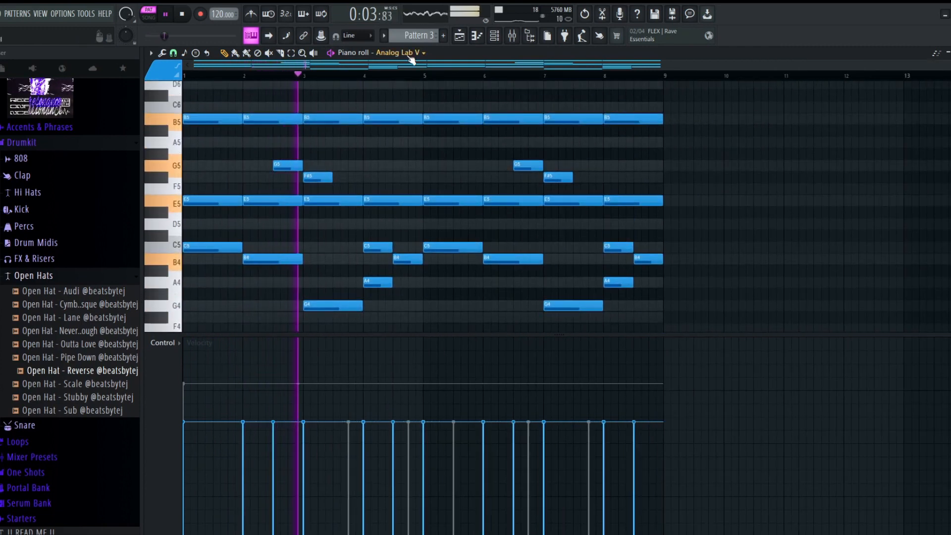
click(412, 55)
click(412, 141)
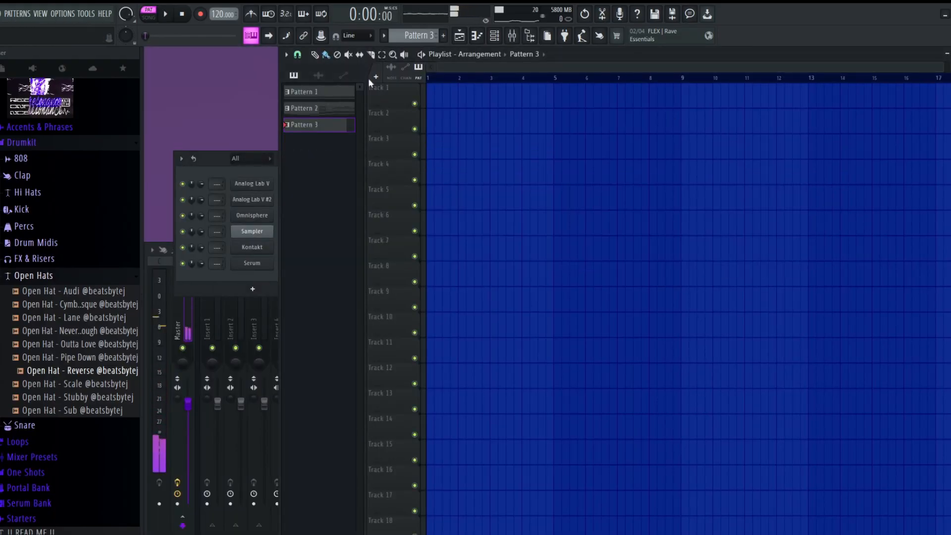
- Split Pattern 3 by channel and place the five resulting patterns, Analog Lab V through Serum, on playlist Tracks 4 to 8 from bar 1
click(225, 158)
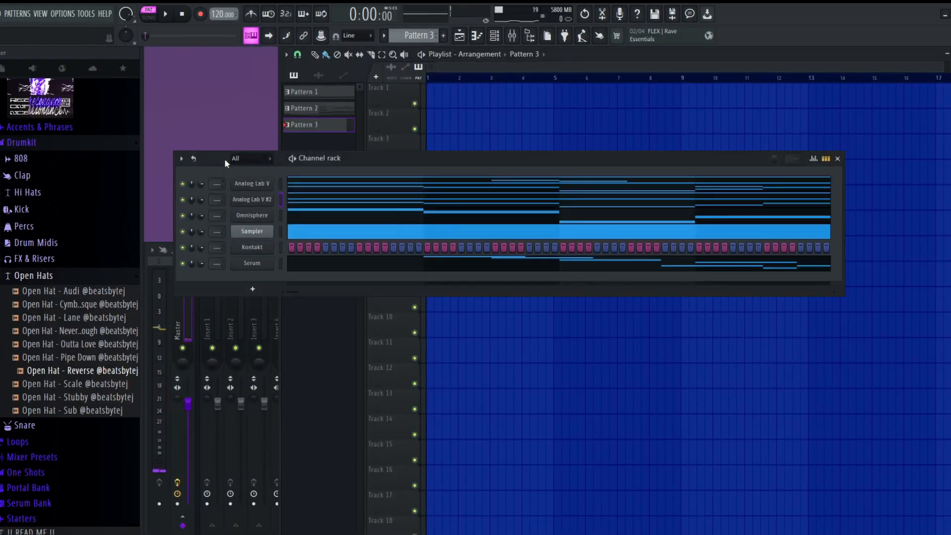
right_click(722, 421)
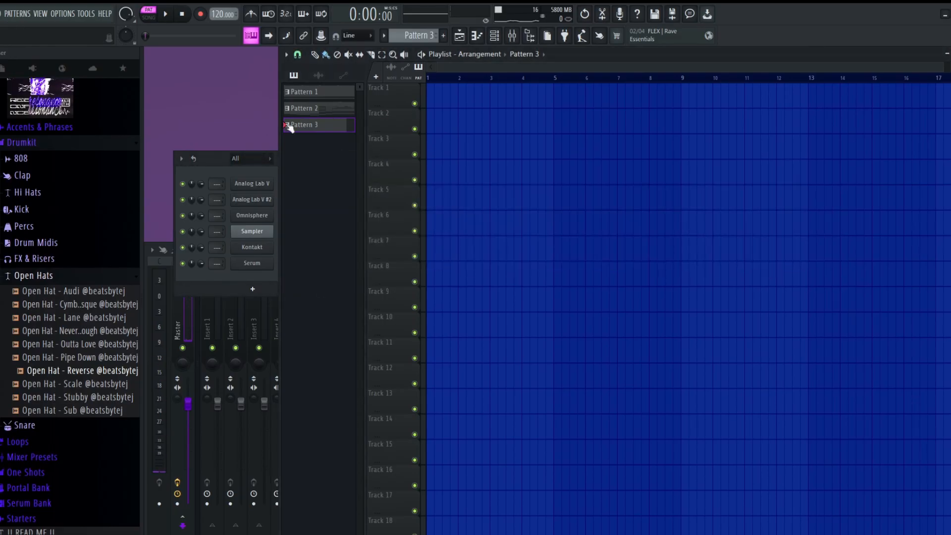
right_click(335, 130)
click(375, 310)
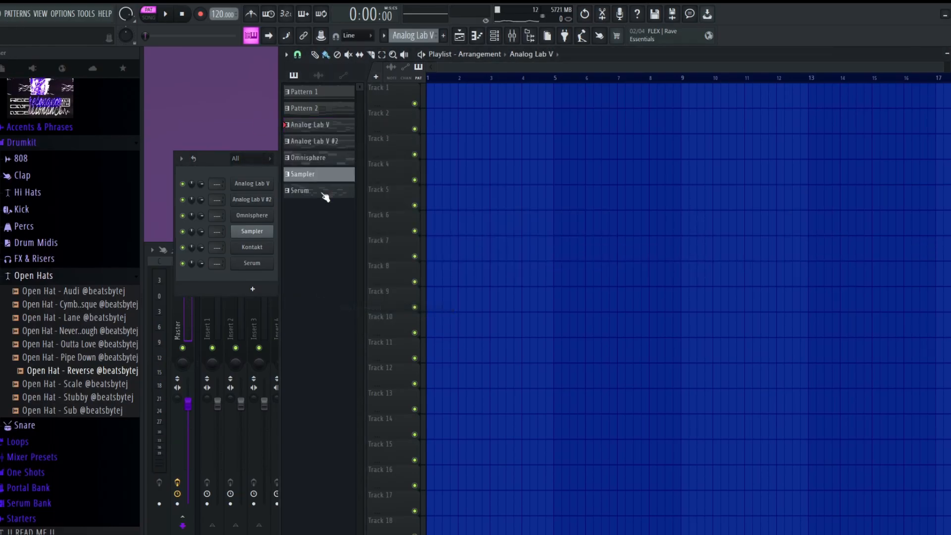
drag(317, 123, 520, 174)
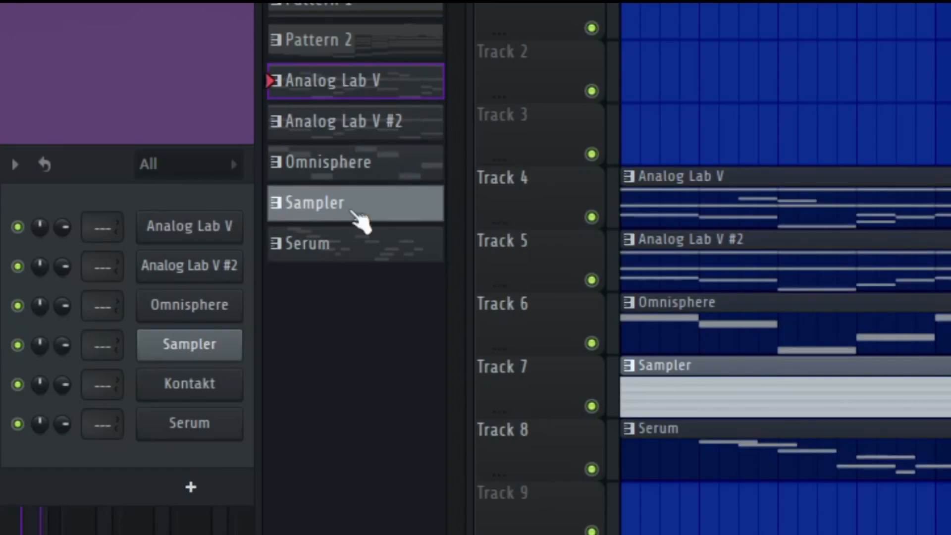
- Transpose the five split patterns, Analog Lab V through Serum, together by -2 semitones
shift+click(316, 189)
click(333, 127)
shift+click(359, 255)
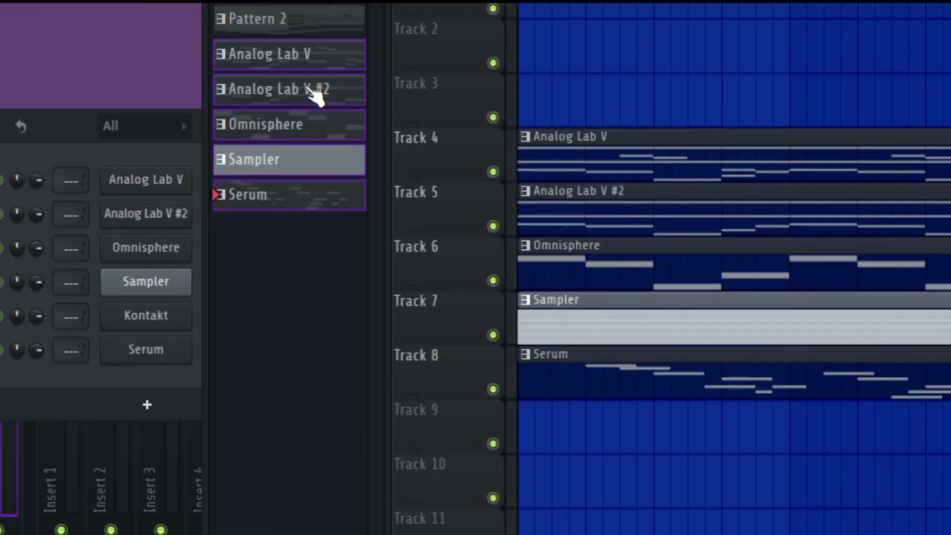
right_click(373, 116)
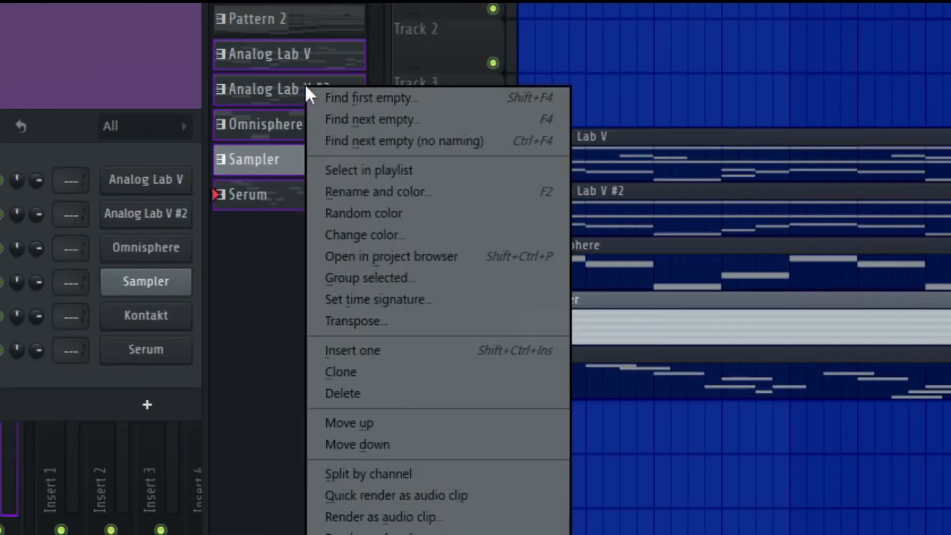
click(375, 327)
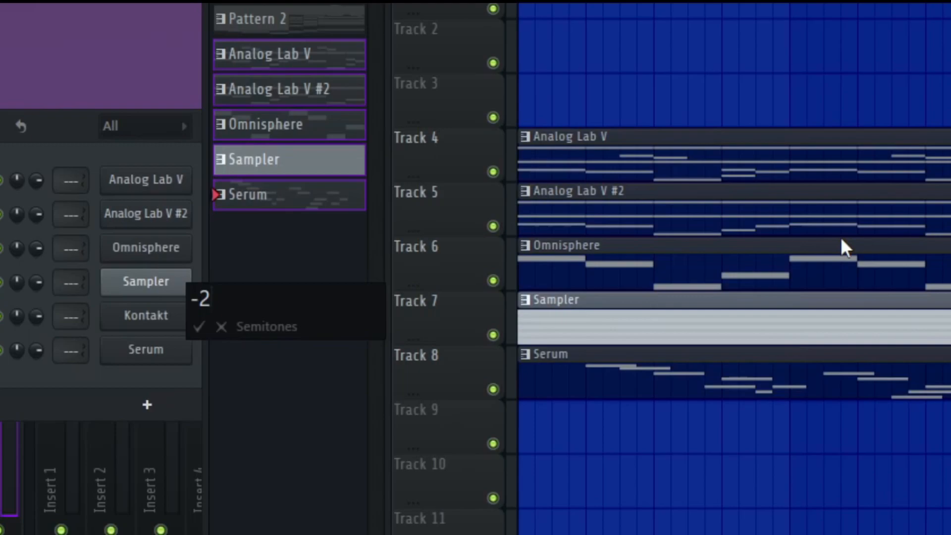
key(Return)
- Examine the Sampler's transposed scale notes in the piano roll down to the lowest note to check the new key, and return to the playlist
double_click(746, 330)
scroll(260, 297, up, 3)
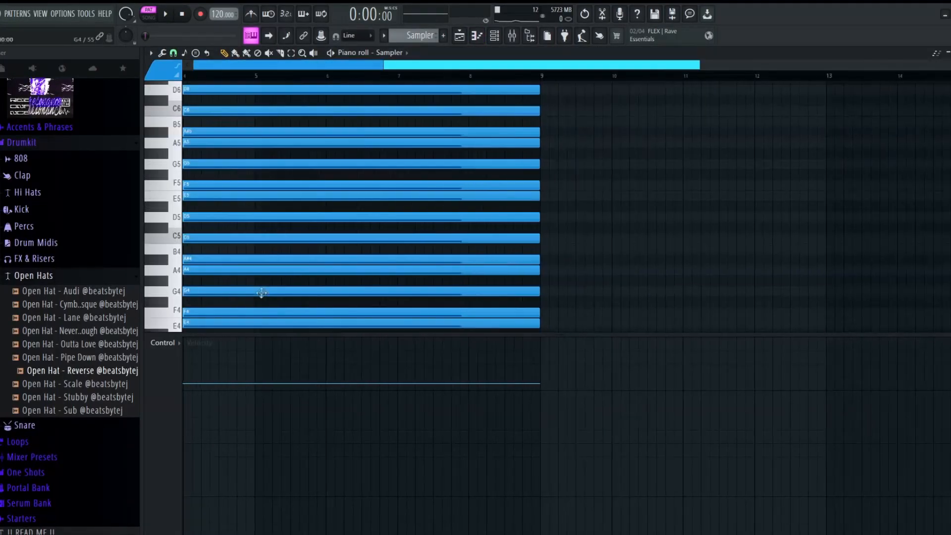
scroll(262, 290, left, 3)
scroll(268, 234, down, 10)
drag(288, 107, 151, 129)
ctrl+click(376, 205)
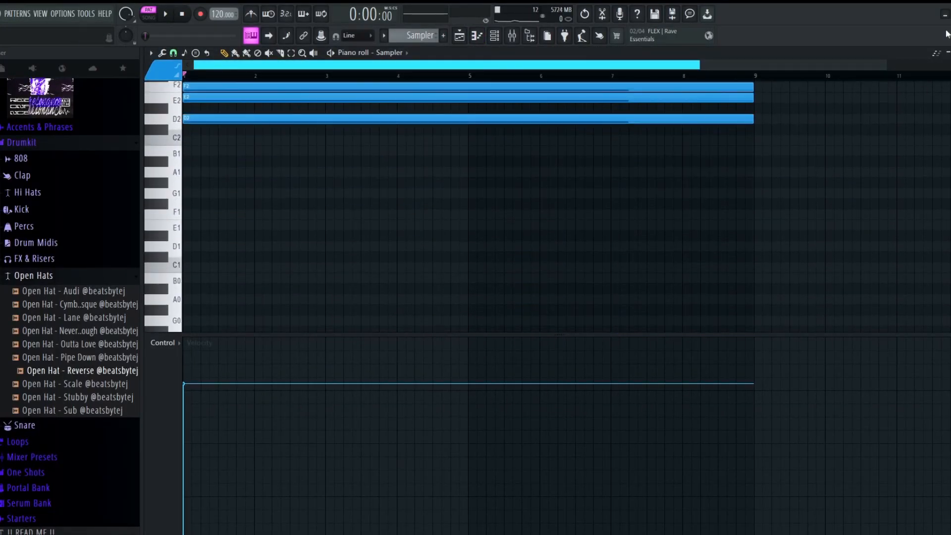
key(Escape)
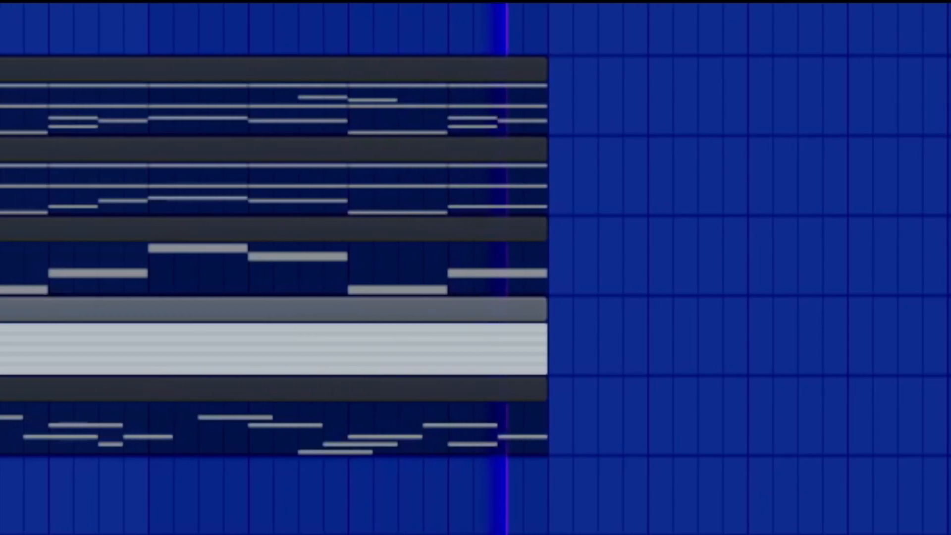
- Select all five pattern clips on playlist Tracks 4 to 8 and clear the selection
key(ctrl+a)
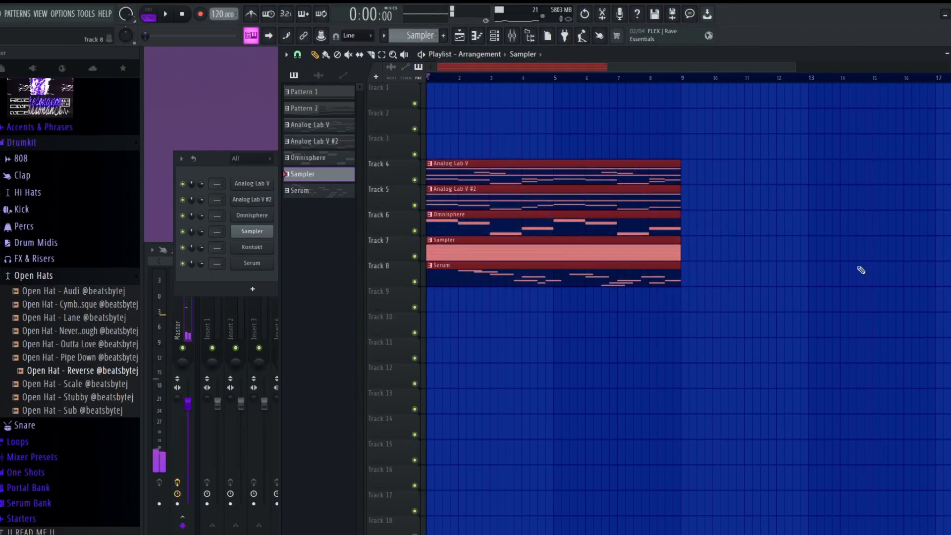
key(ctrl+d)
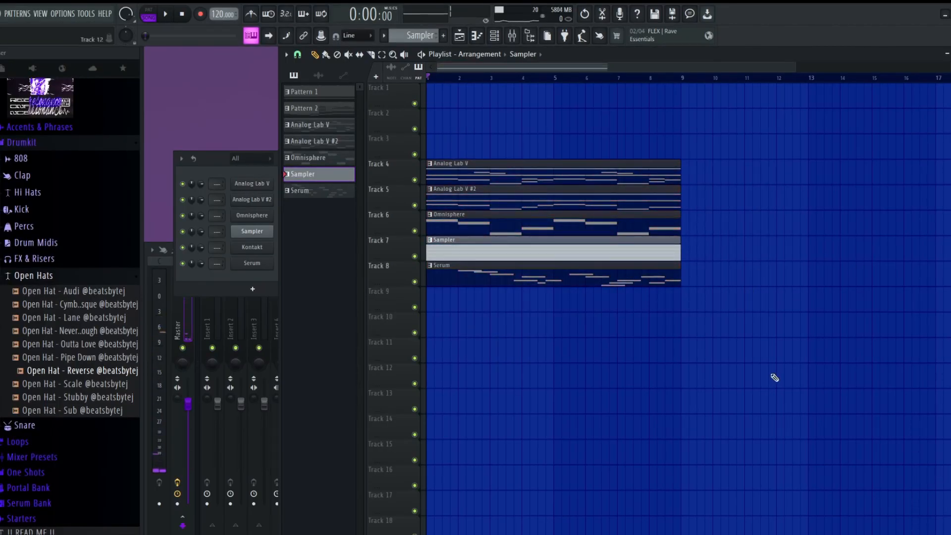